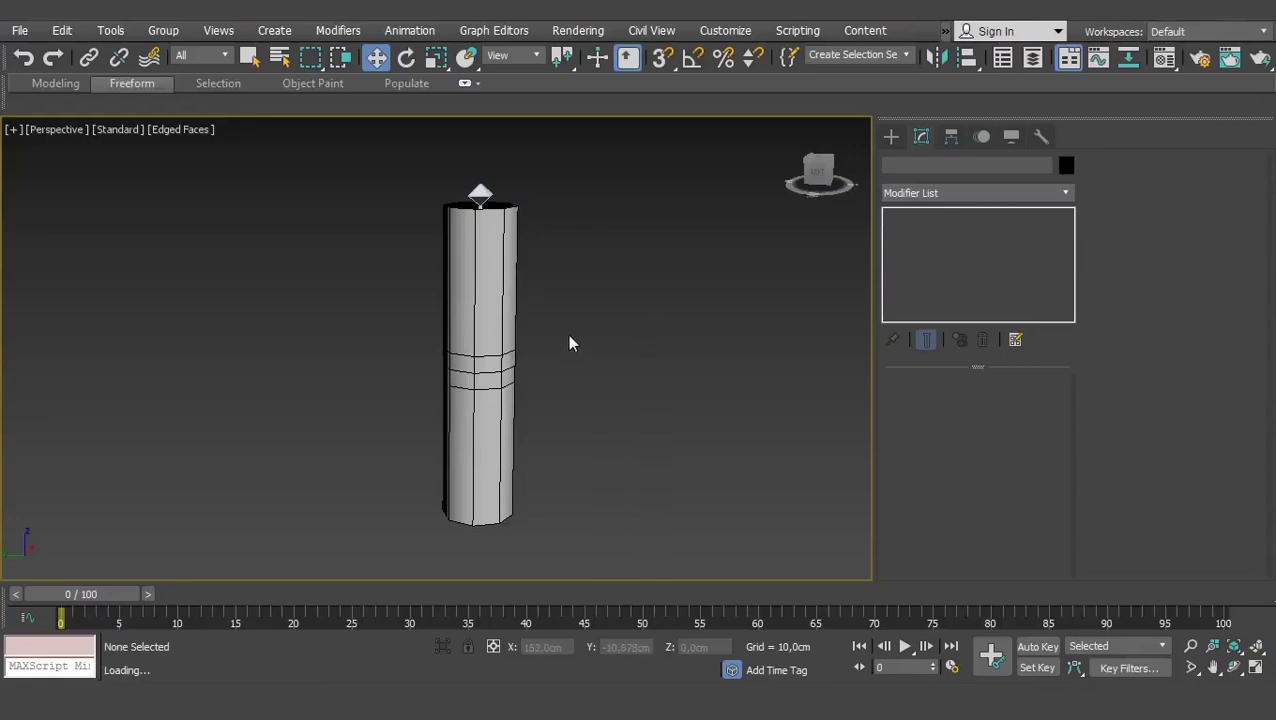
Select the cylinder, orbit slightly and switch the view to wireframe with F3
left_click(503, 344)
left_click(503, 344)
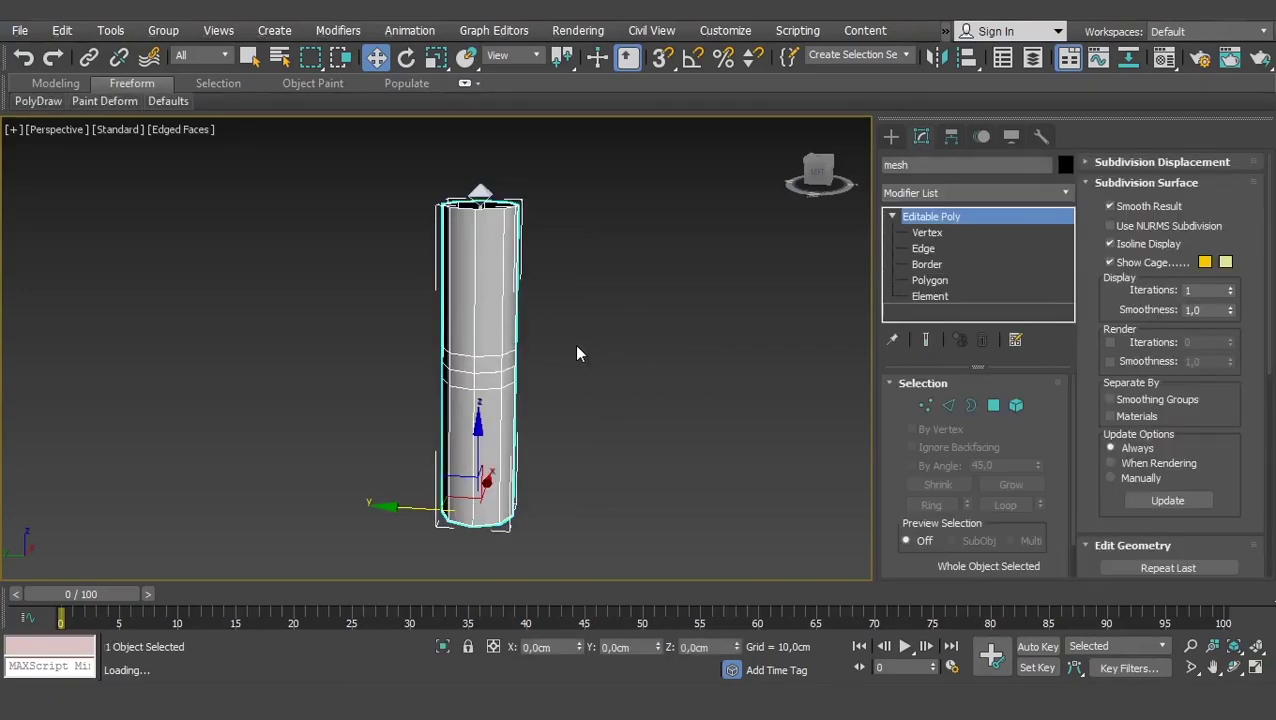
mouse_move(573, 366)
middle_mouse_down("alt")
mouse_move(652, 336)
mouse_move(644, 344)
middle_mouse_up("alt")
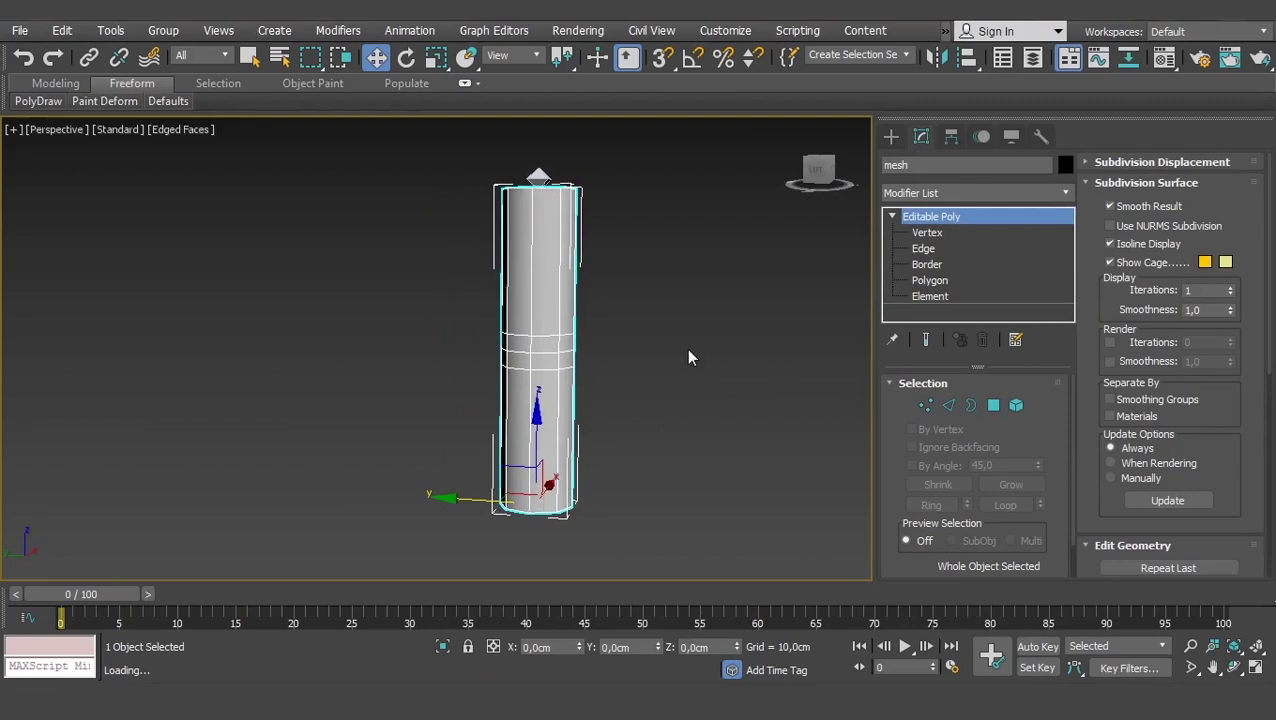
key("F3")
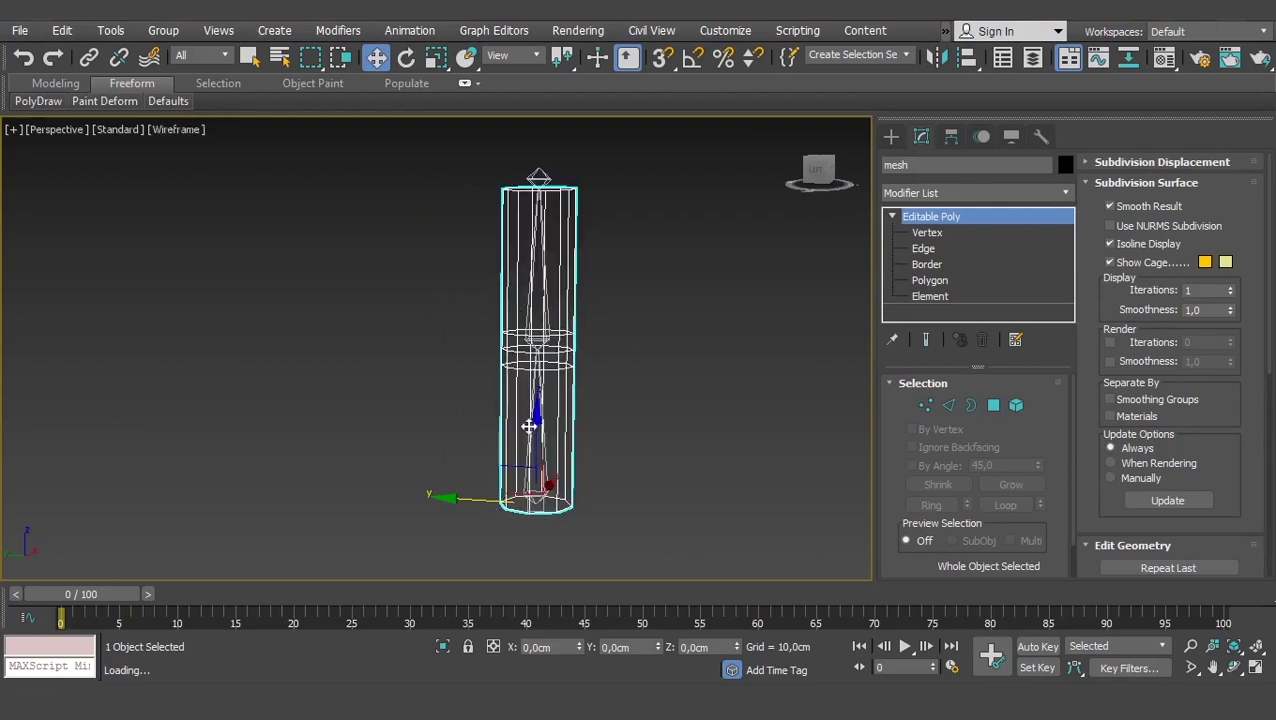
Click through bones A, B and C repeatedly to check their positions, then deselect
left_click(541, 432)
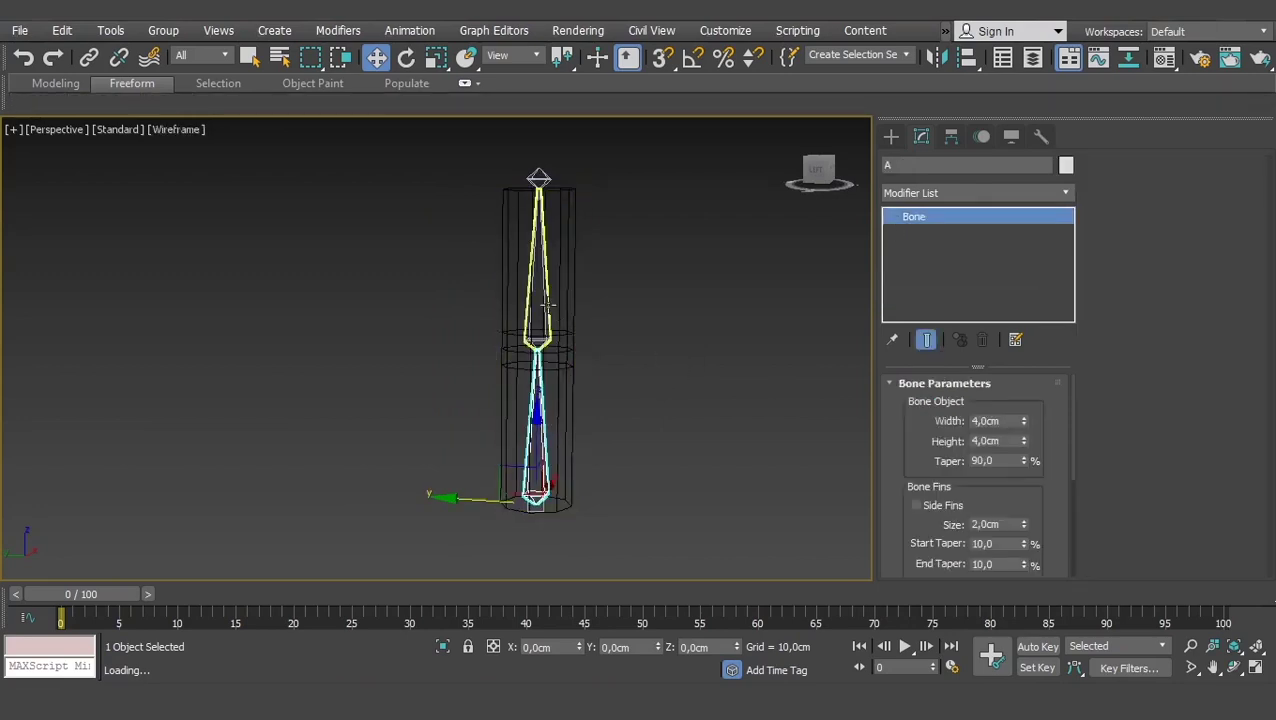
left_click(545, 305)
left_click(540, 180)
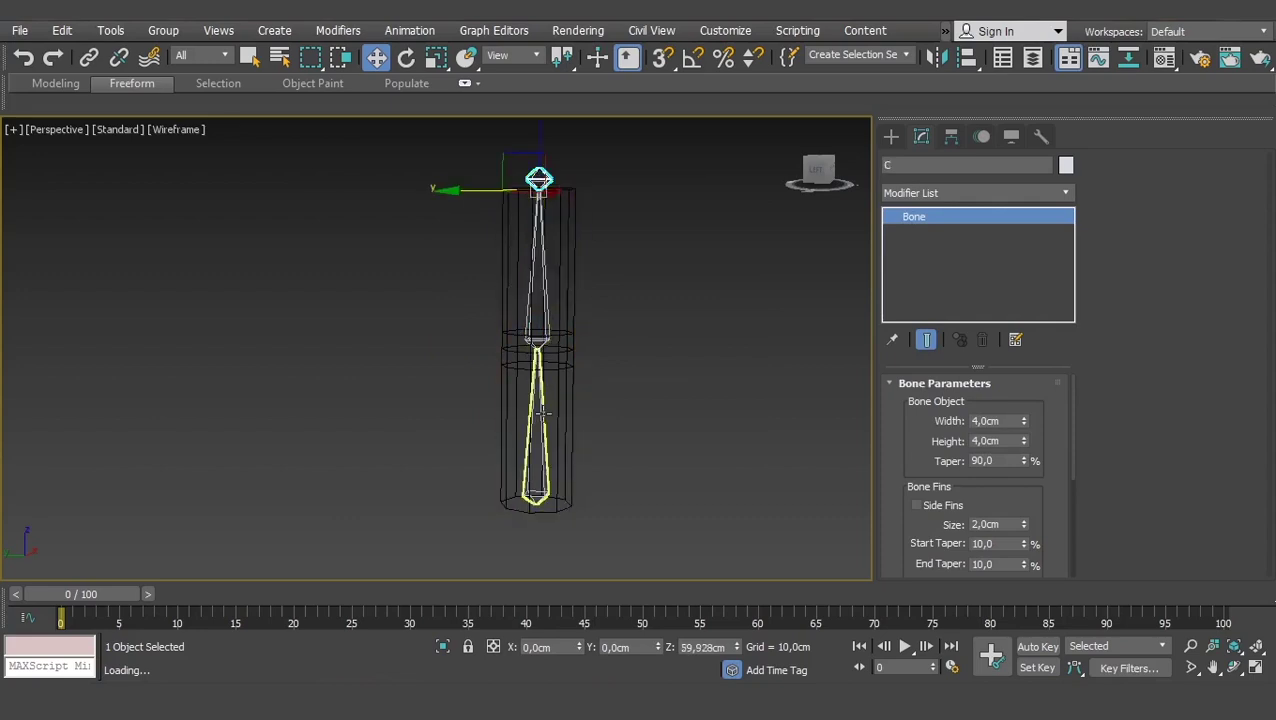
left_click(542, 412)
left_click(545, 302)
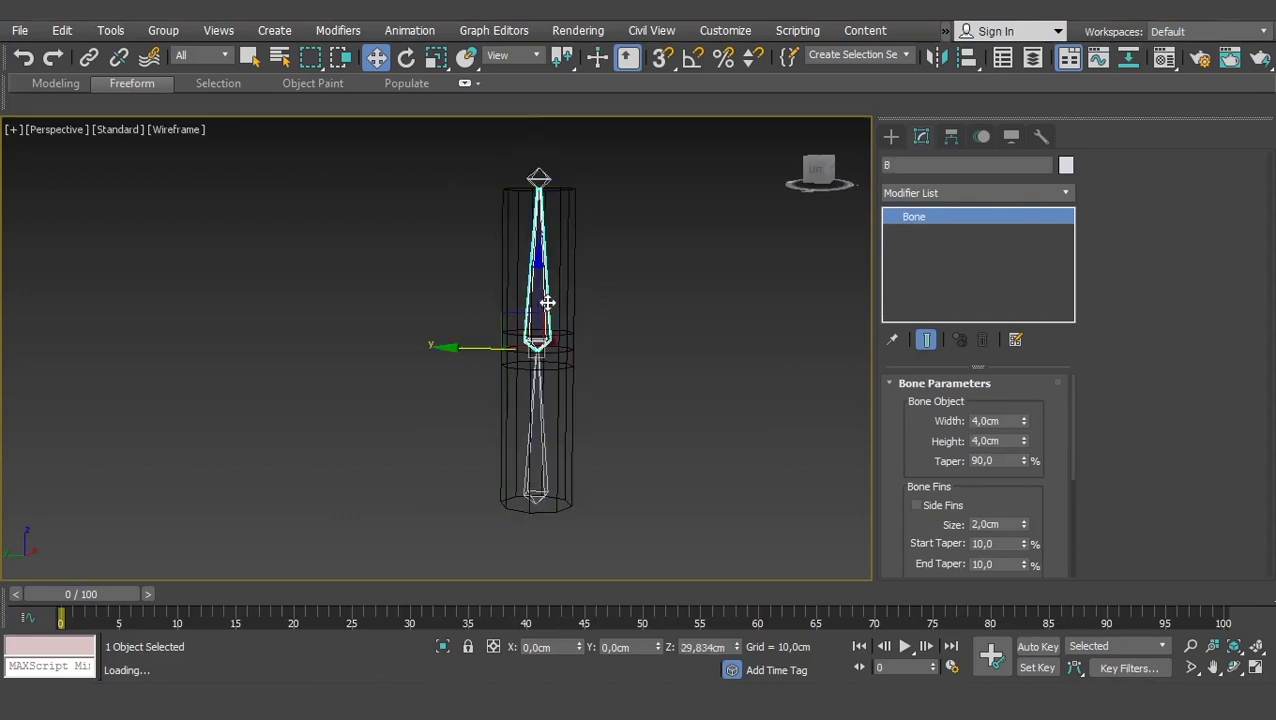
left_click(540, 180)
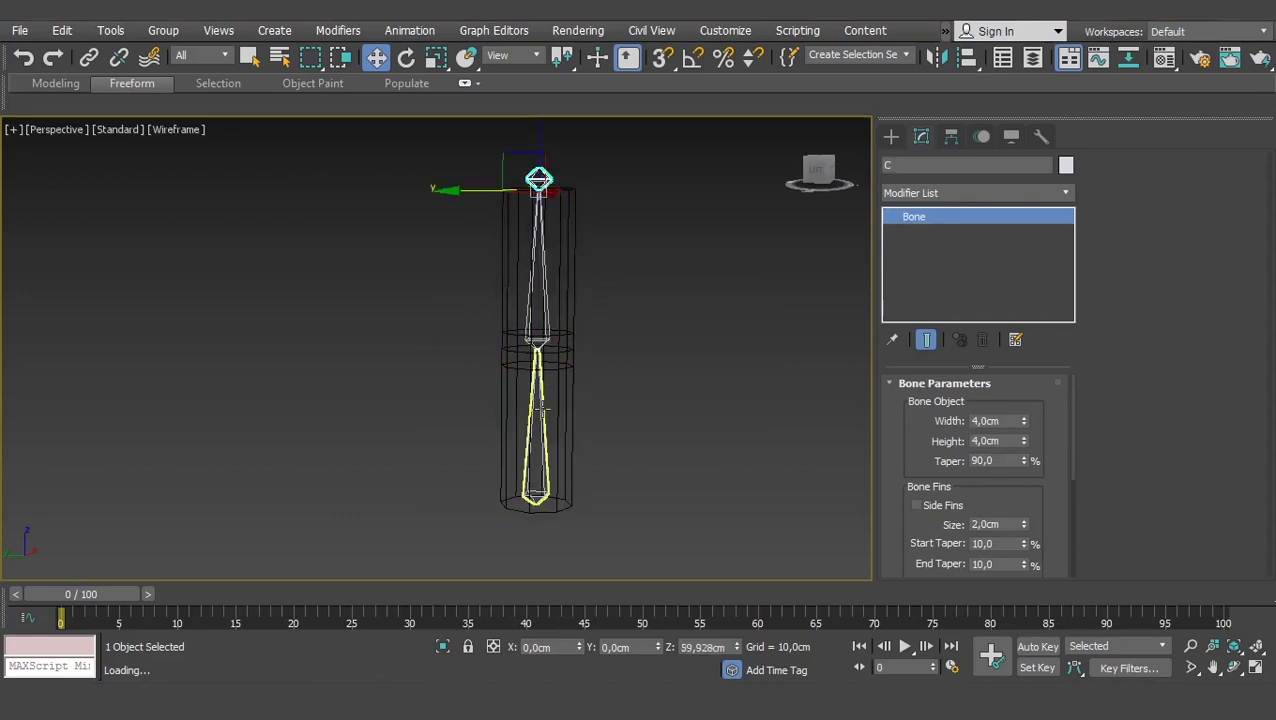
left_click(541, 409)
left_click(542, 285)
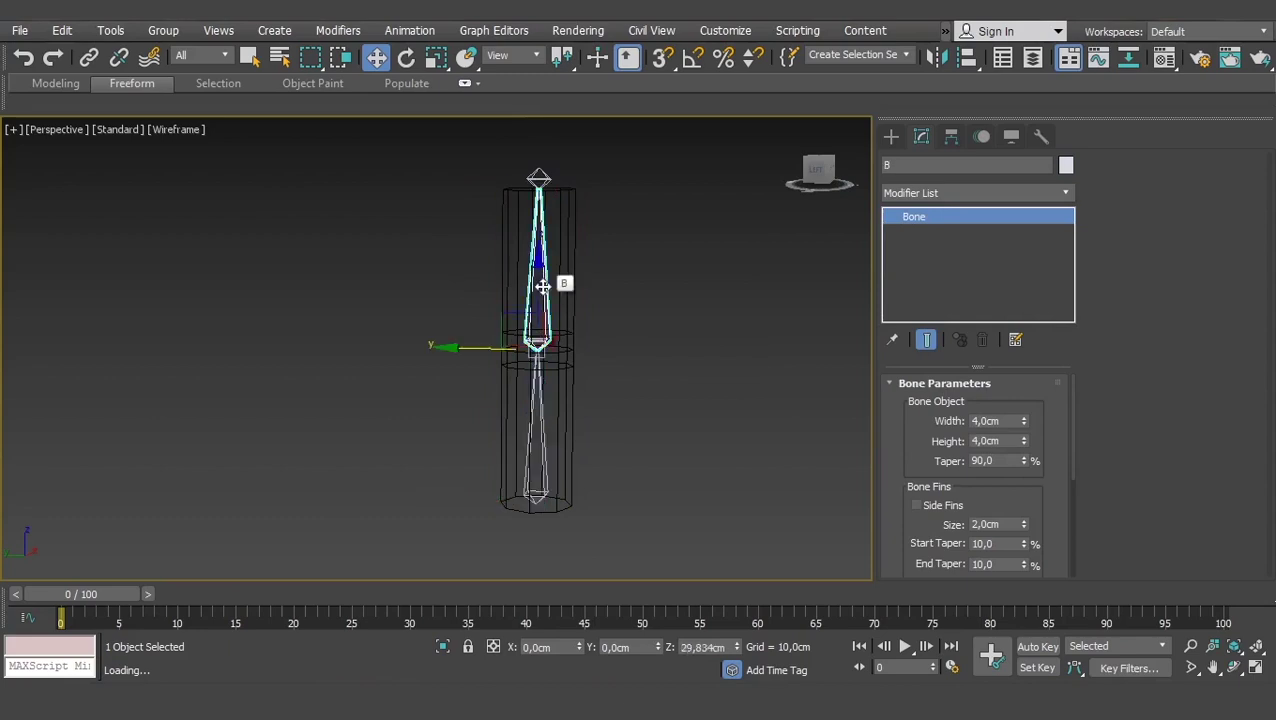
left_click(540, 177)
left_click(591, 343)
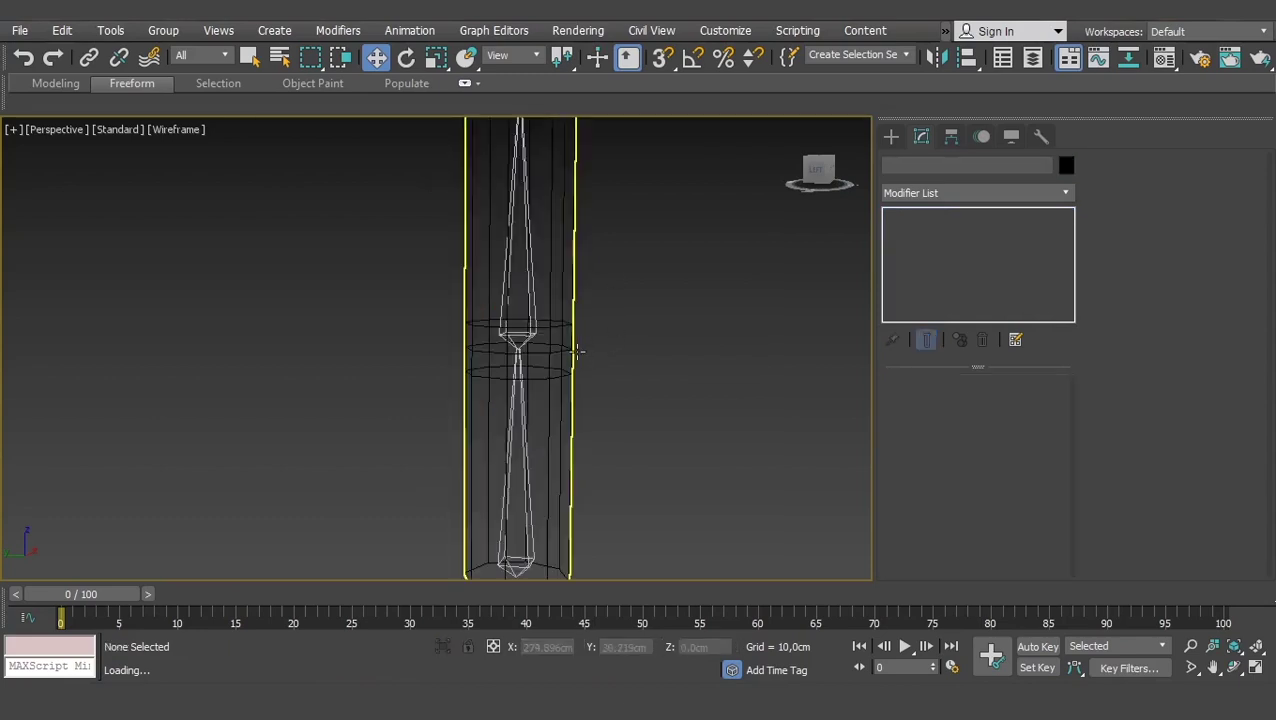
Select the cylinder, orbit and zoom, and toggle between shaded and wireframe display
left_click(567, 347)
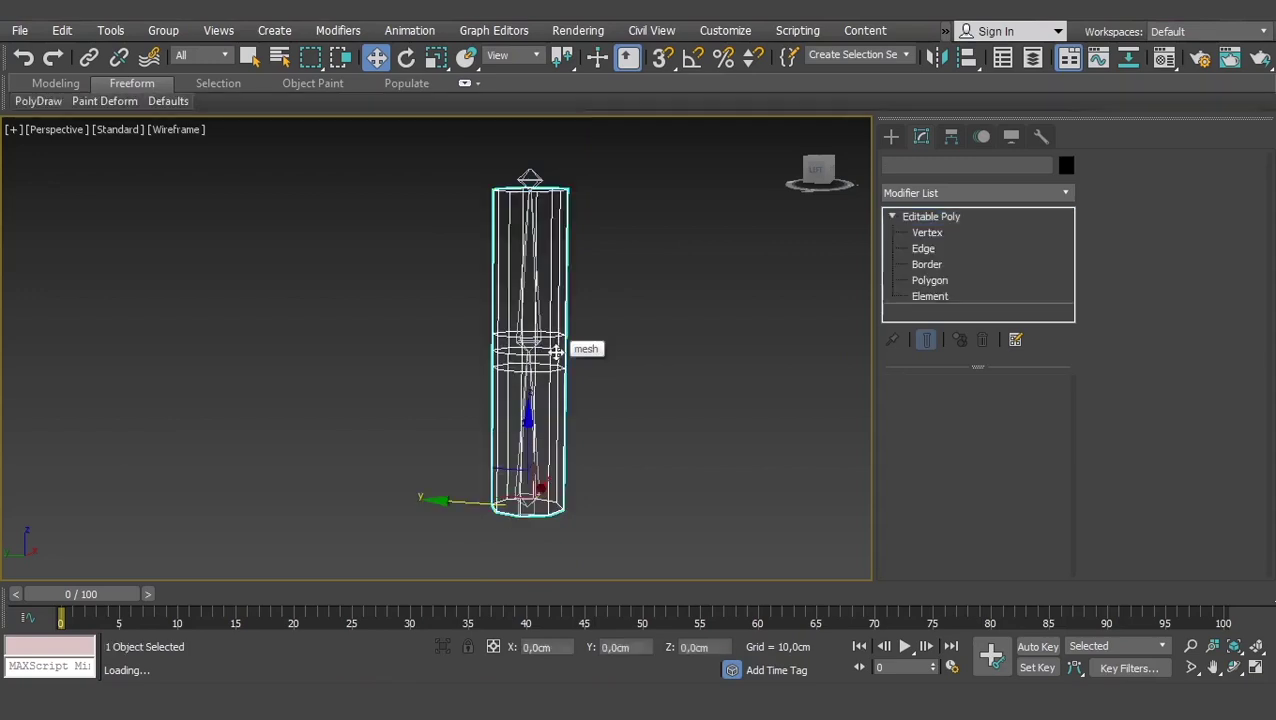
mouse_move(569, 420)
middle_mouse_down("alt")
mouse_move(552, 424)
mouse_move(611, 383)
middle_mouse_up("alt")
scroll(549, 424, "up", 4)
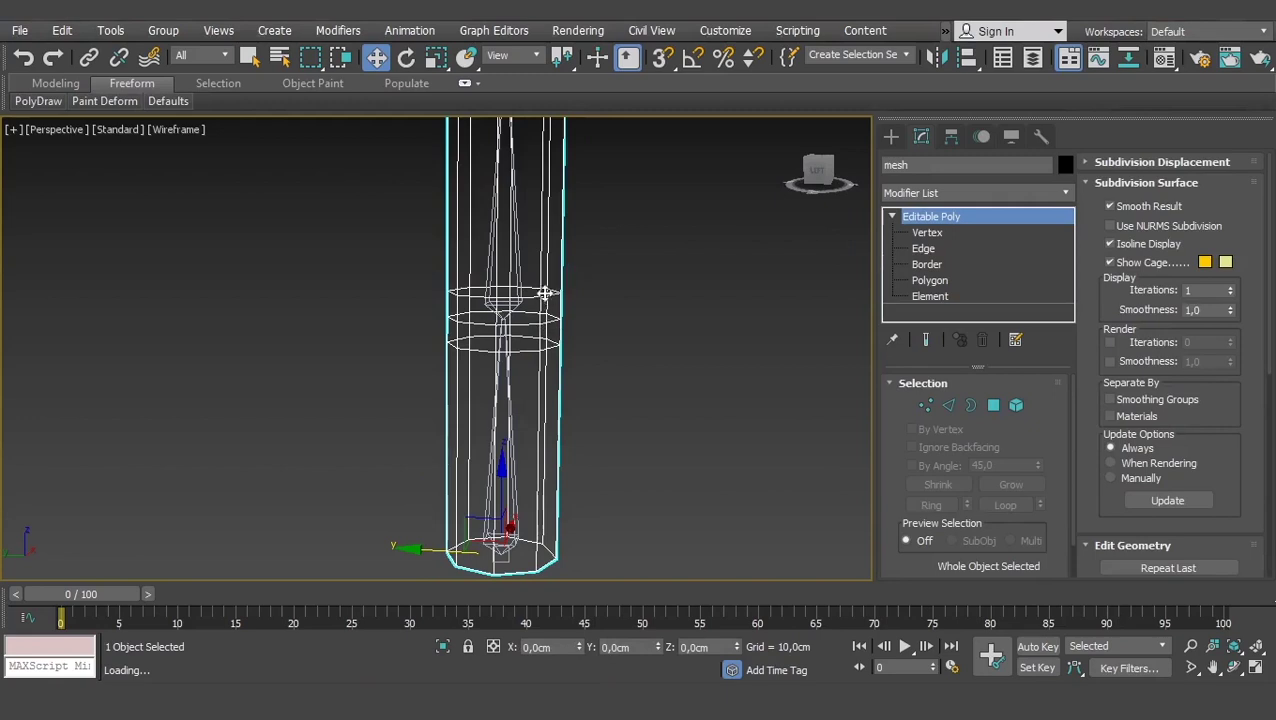
scroll(541, 293, "down", 3)
key("F3")
scroll(521, 312, "up", 2)
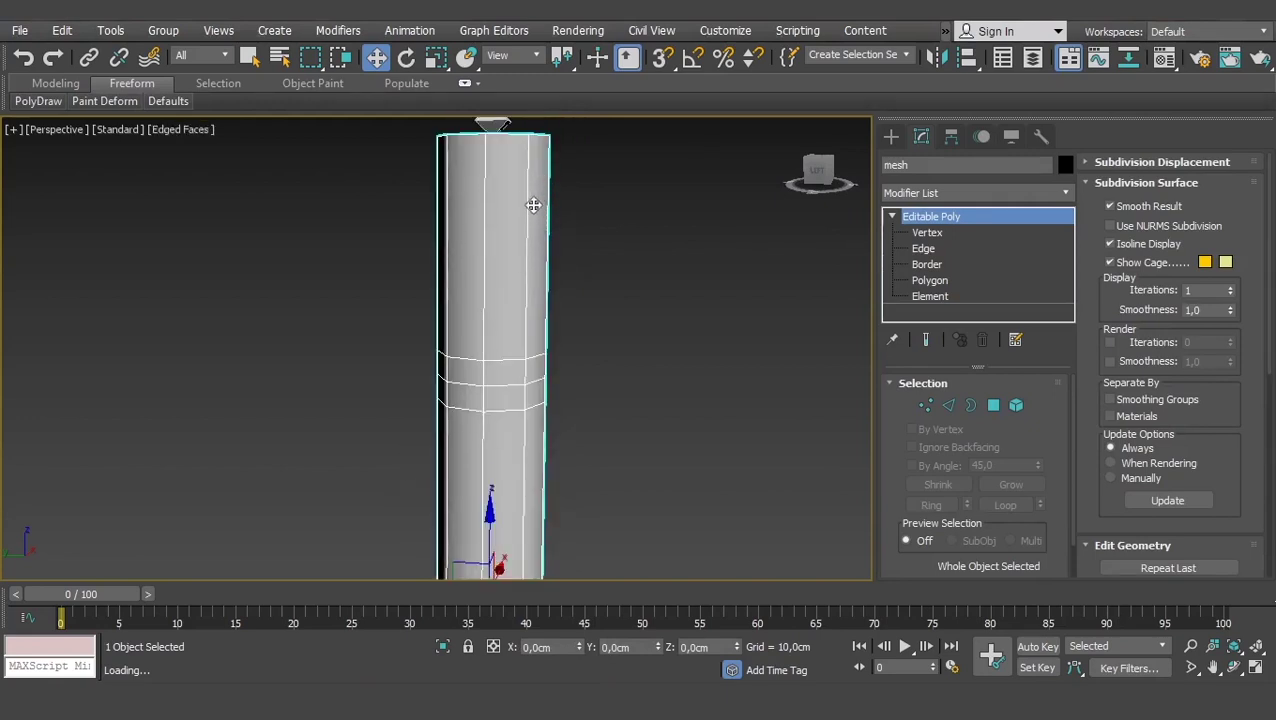
scroll(527, 257, "down", 1)
key("F3")
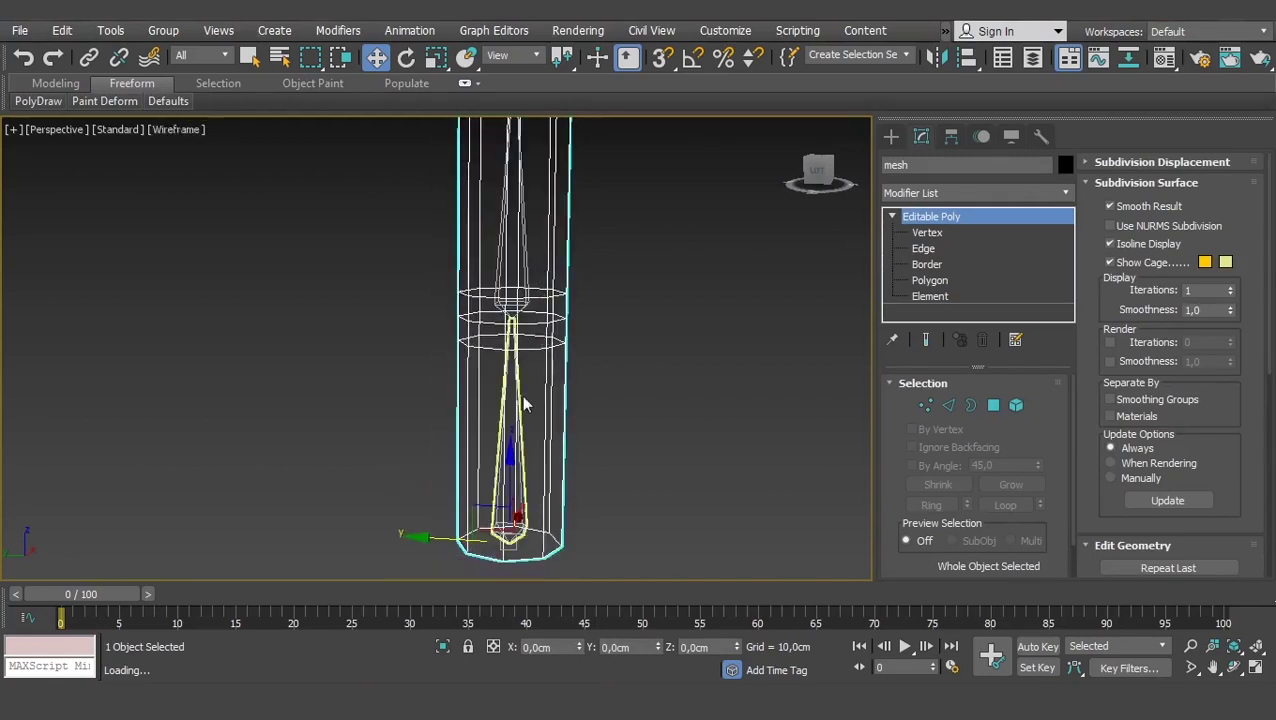
middle_click_drag(521, 395, 530, 370)
scroll(520, 236, "up", 1)
Alternate between the lower and upper bones, ending with upper bone B selected at the joint
left_click(518, 236)
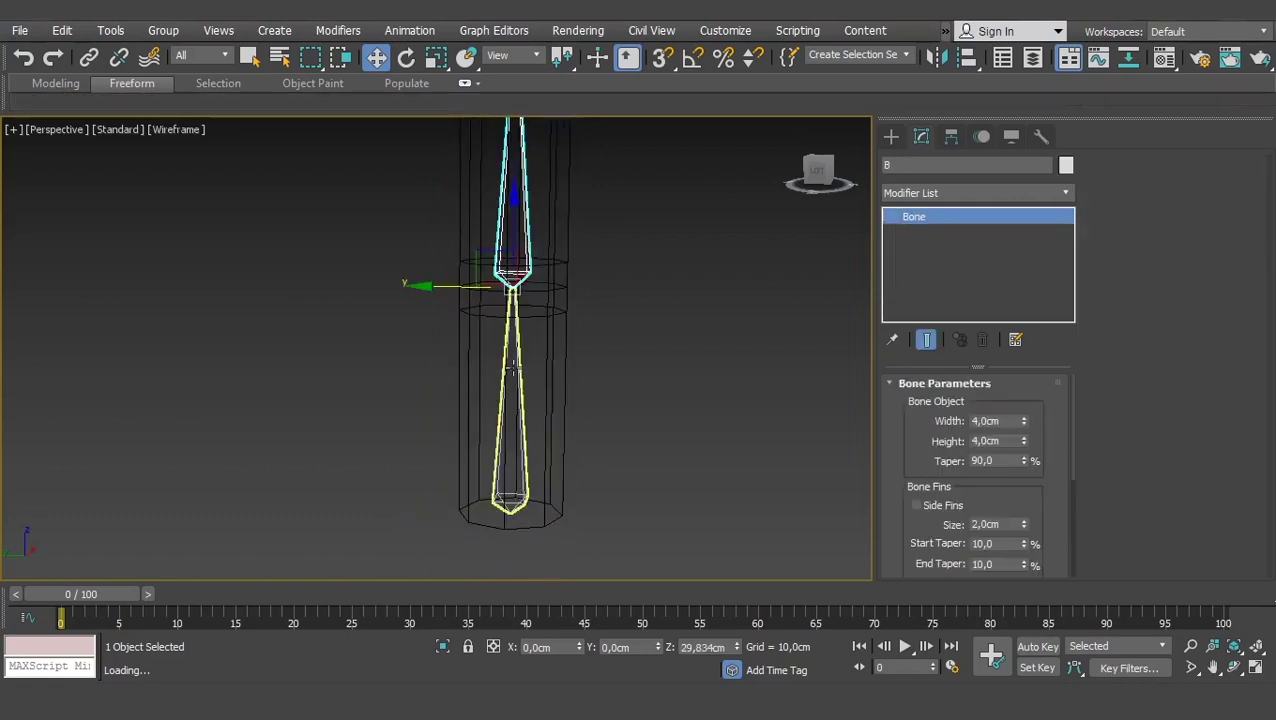
left_click(517, 385)
left_click(529, 240)
left_click(522, 379)
left_click(512, 200)
scroll(512, 200, "down", 1)
middle_click_drag(527, 285, 531, 382)
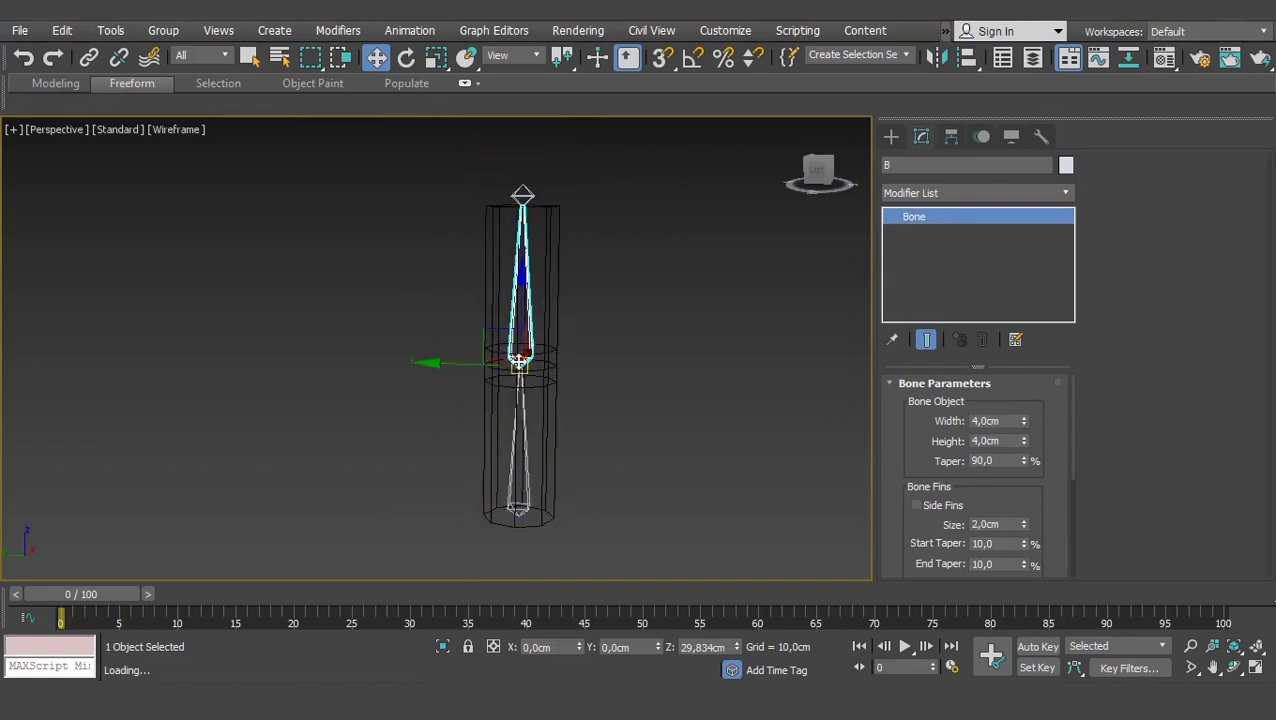
key("e")
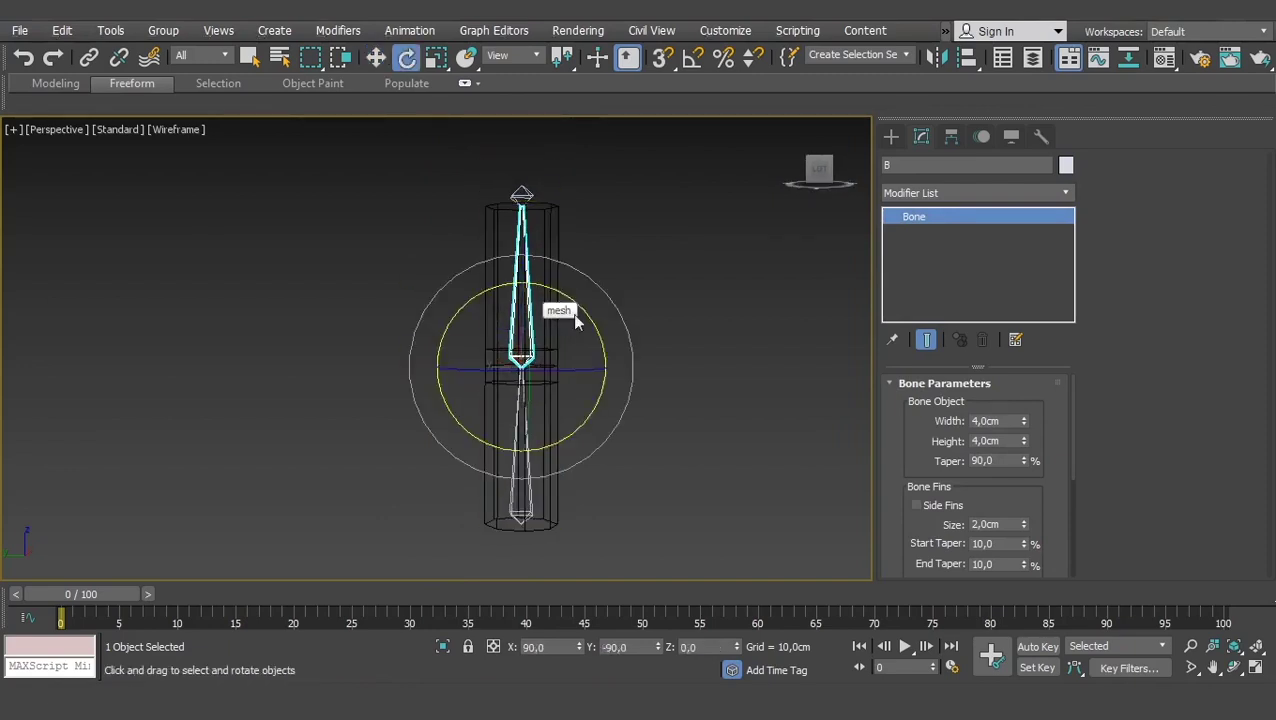
left_click_drag(492, 286, 378, 401)
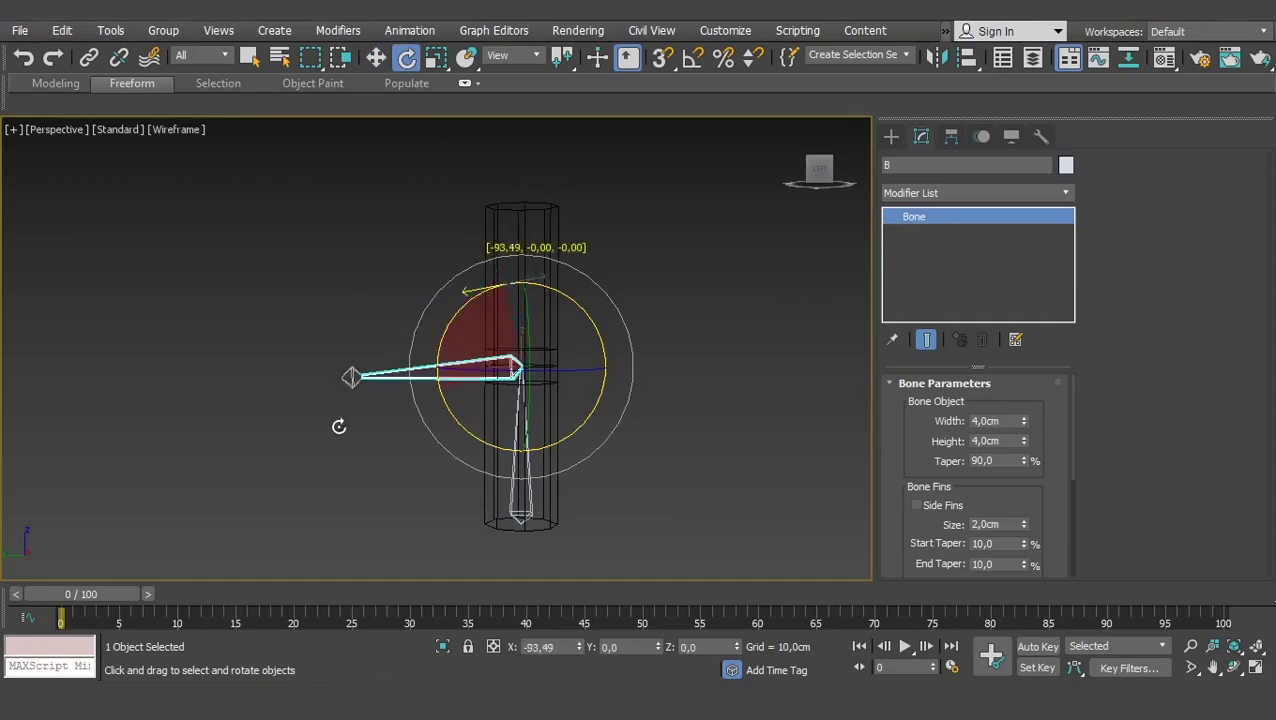
key("ctrl+z")
left_click(512, 470)
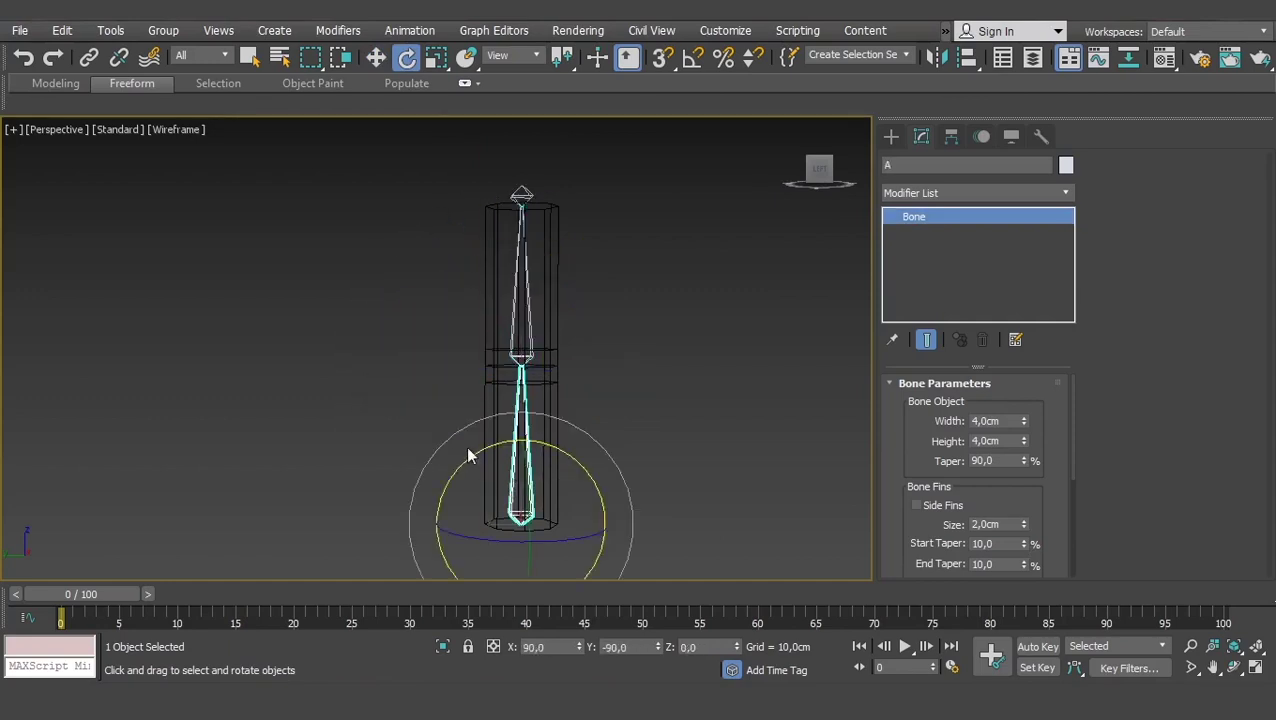
mouse_move(470, 455)
left_mouse_down()
mouse_move(313, 265)
mouse_move(507, 470)
left_mouse_up()
left_click(666, 352)
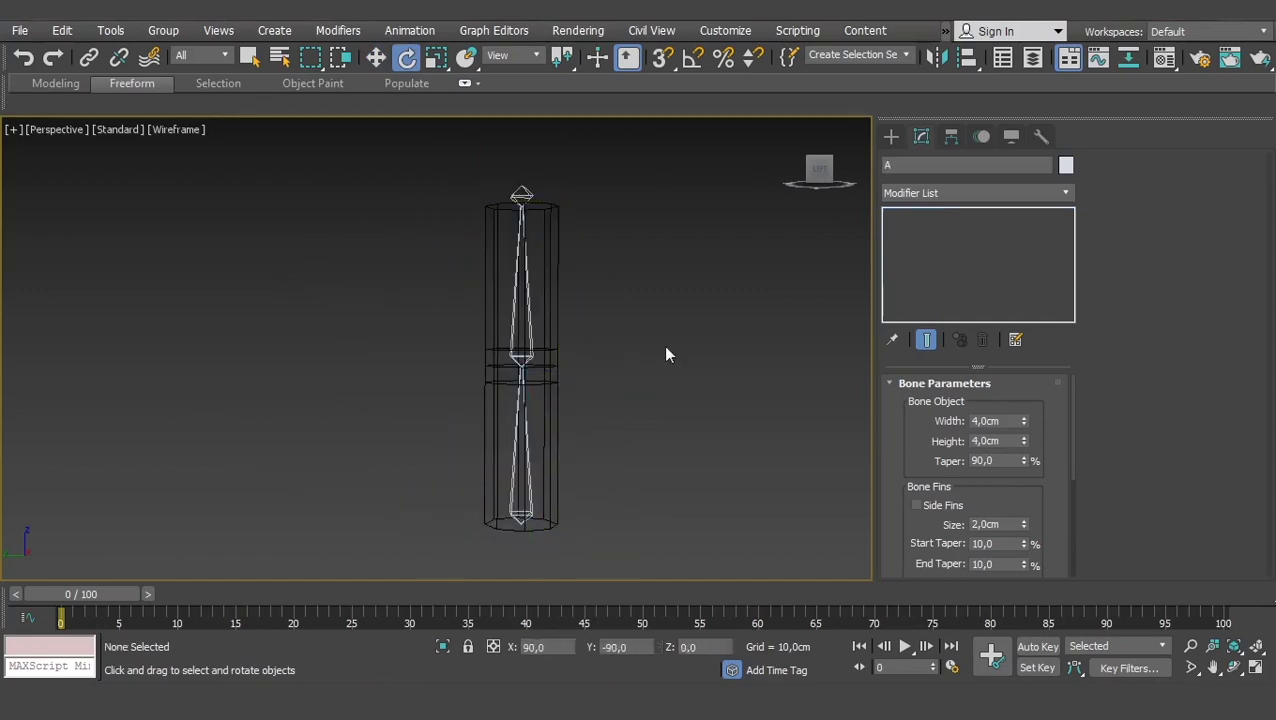
mouse_move(534, 318)
middle_mouse_down("alt")
mouse_move(507, 413)
mouse_move(598, 379)
middle_mouse_up("alt")
left_click(605, 337)
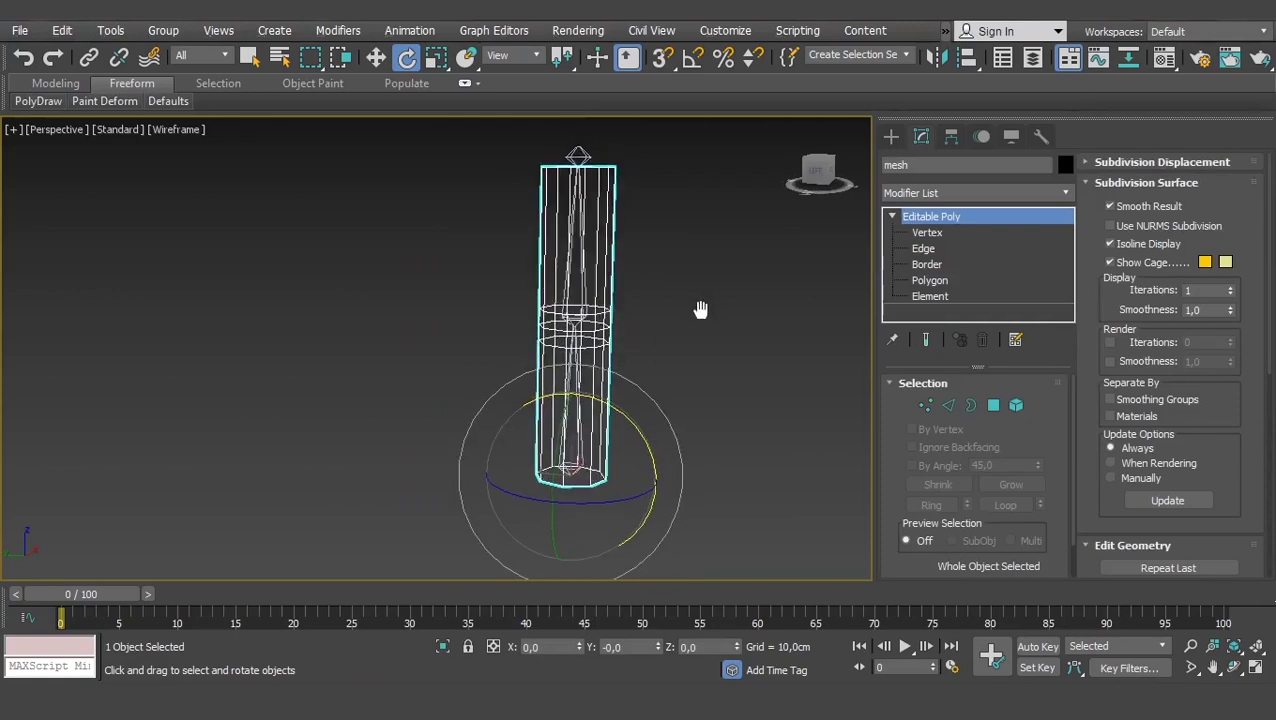
Restore the view, then add Skin from the Modifier List to the cylinder's Editable Poly
middle_click_drag(703, 308, 636, 343)
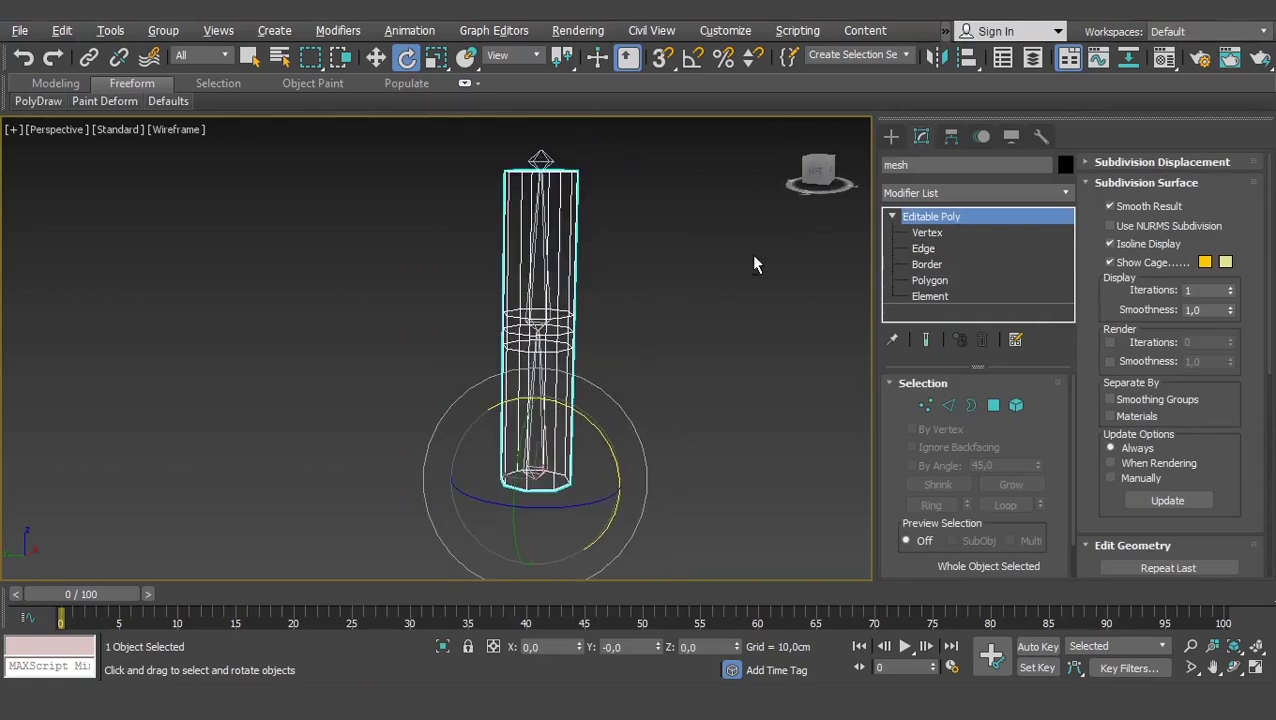
key("ctrl+z")
left_click(925, 192)
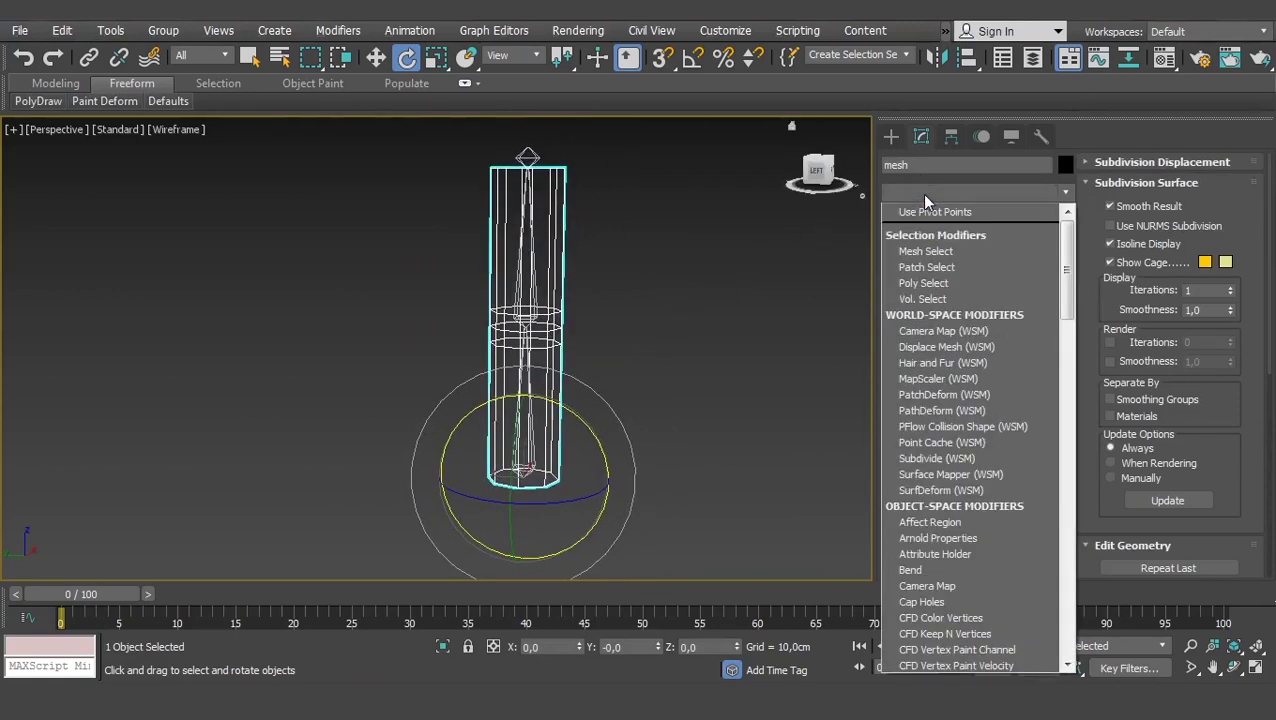
left_click(921, 193)
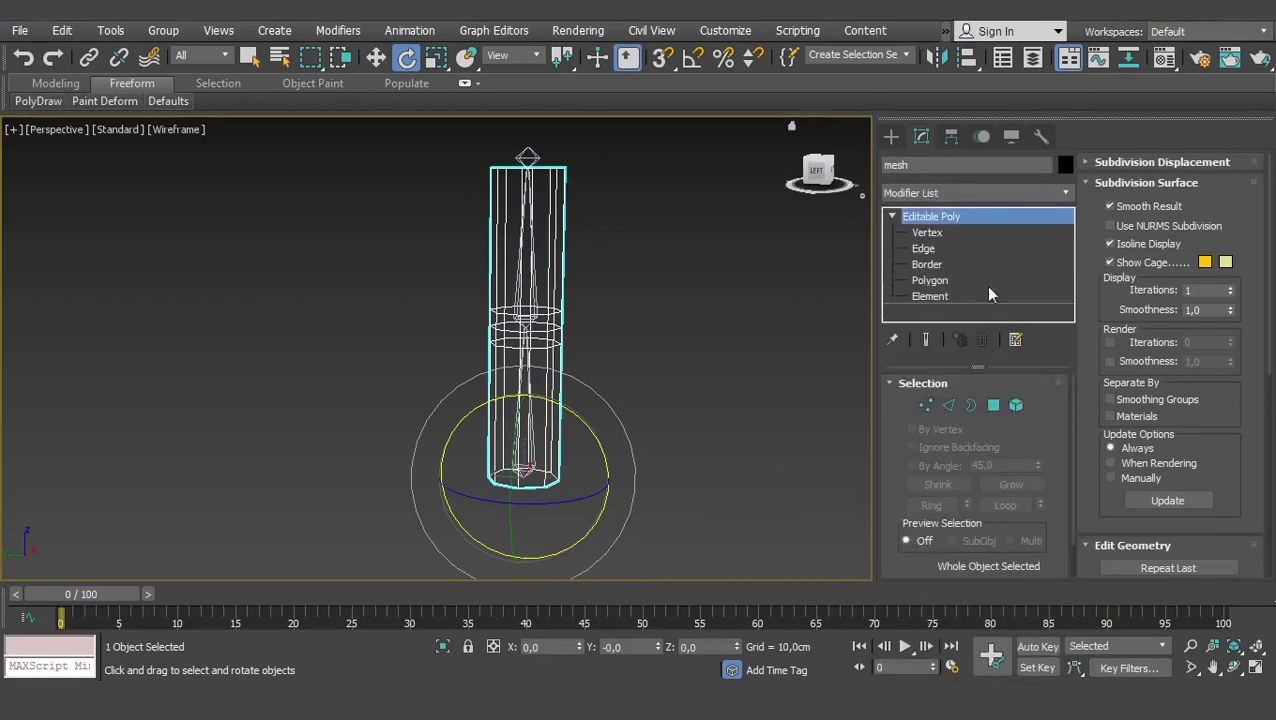
left_click(989, 194)
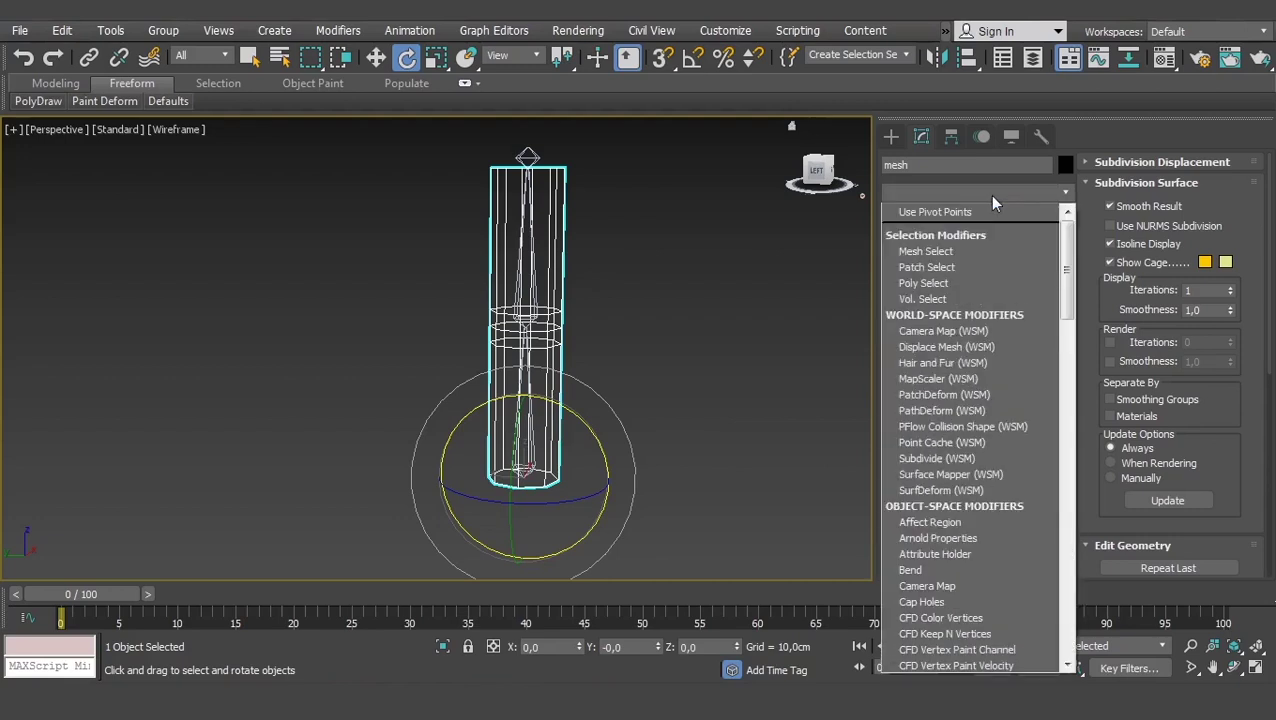
type("s")
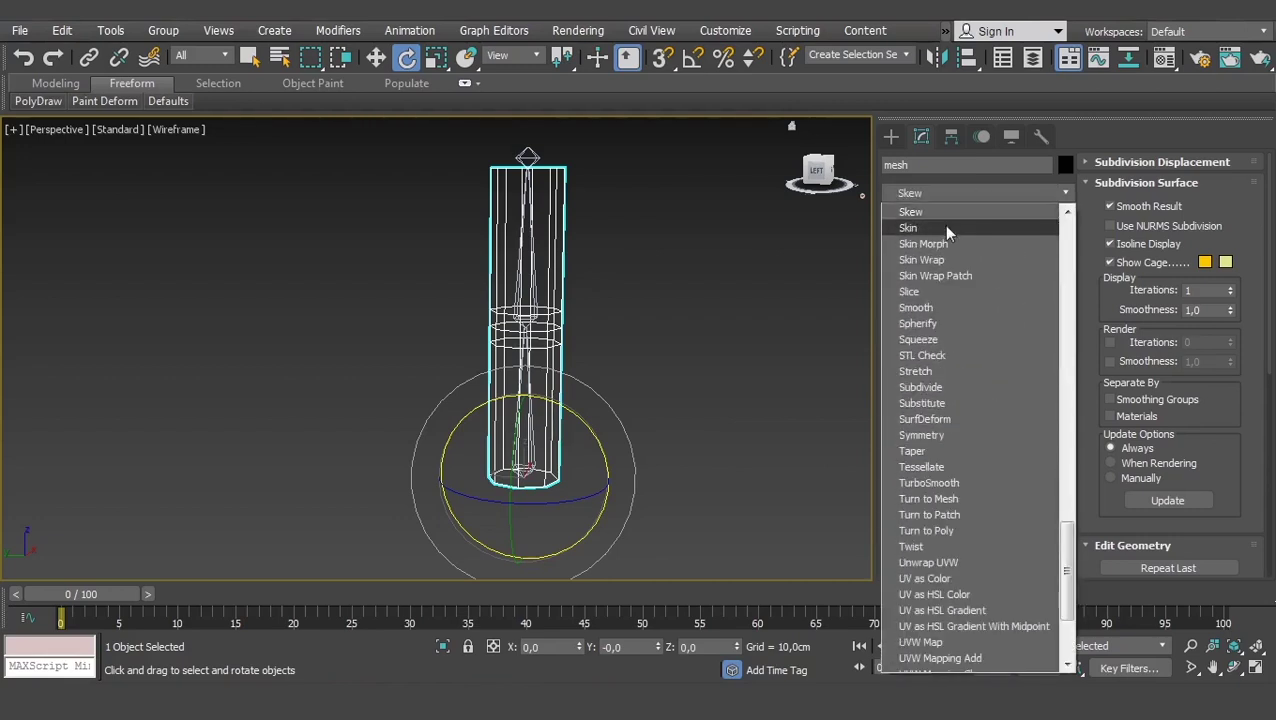
left_click(943, 224)
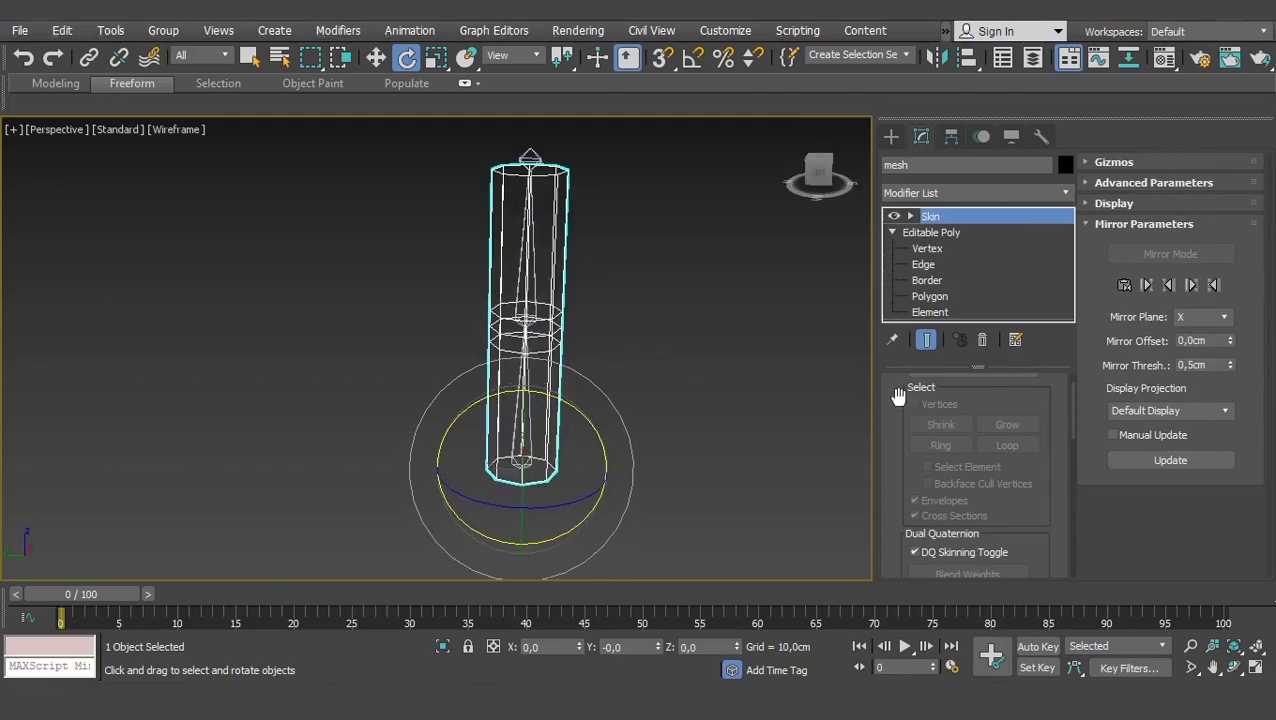
Scroll the Skin panel and open the Add bones chooser with the default layer expanded
left_click_drag(894, 430, 888, 512)
scroll(890, 485, "down", 2)
scroll(892, 456, "down", 3)
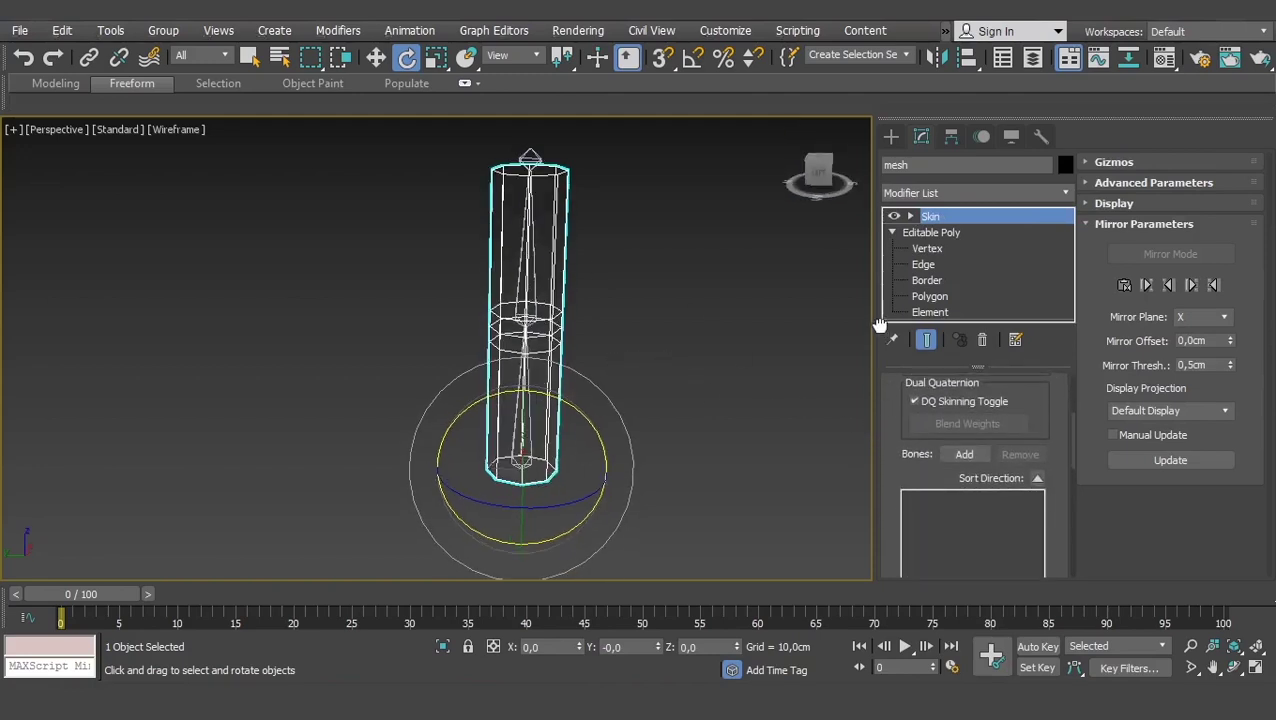
scroll(886, 458, "down", 1)
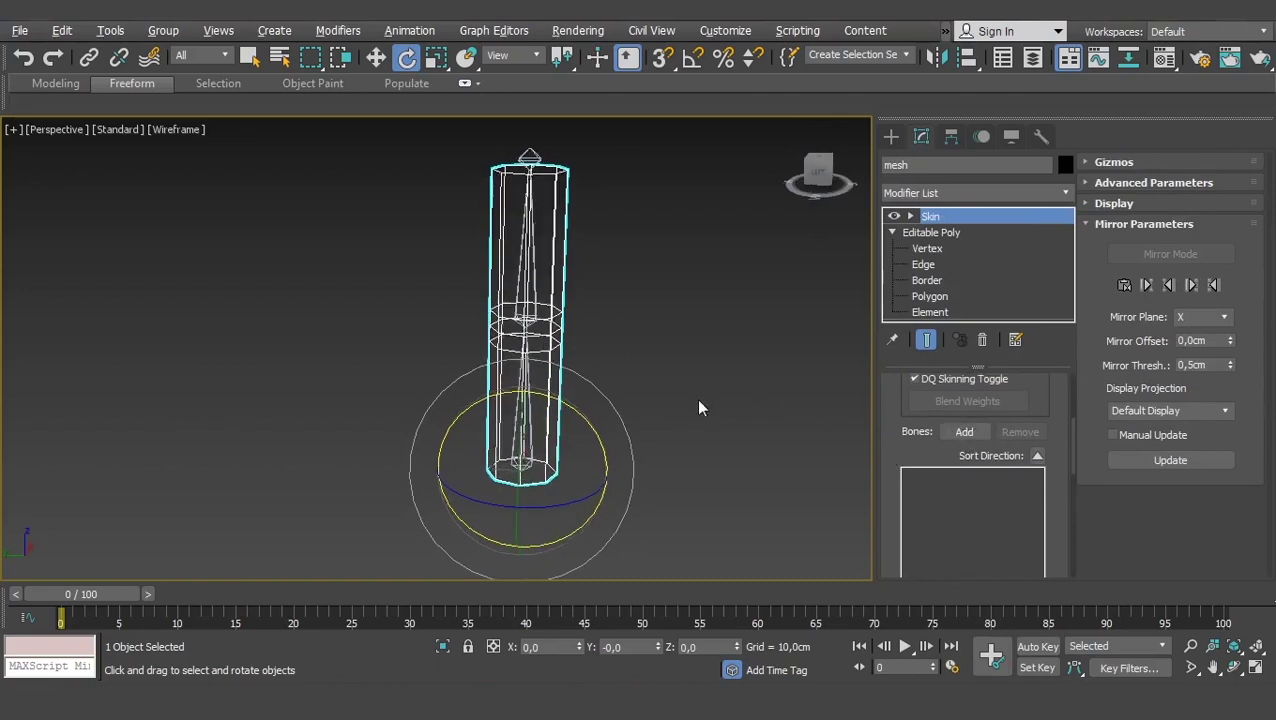
mouse_move(786, 393)
middle_mouse_down()
mouse_move(657, 446)
mouse_move(680, 420)
middle_mouse_up()
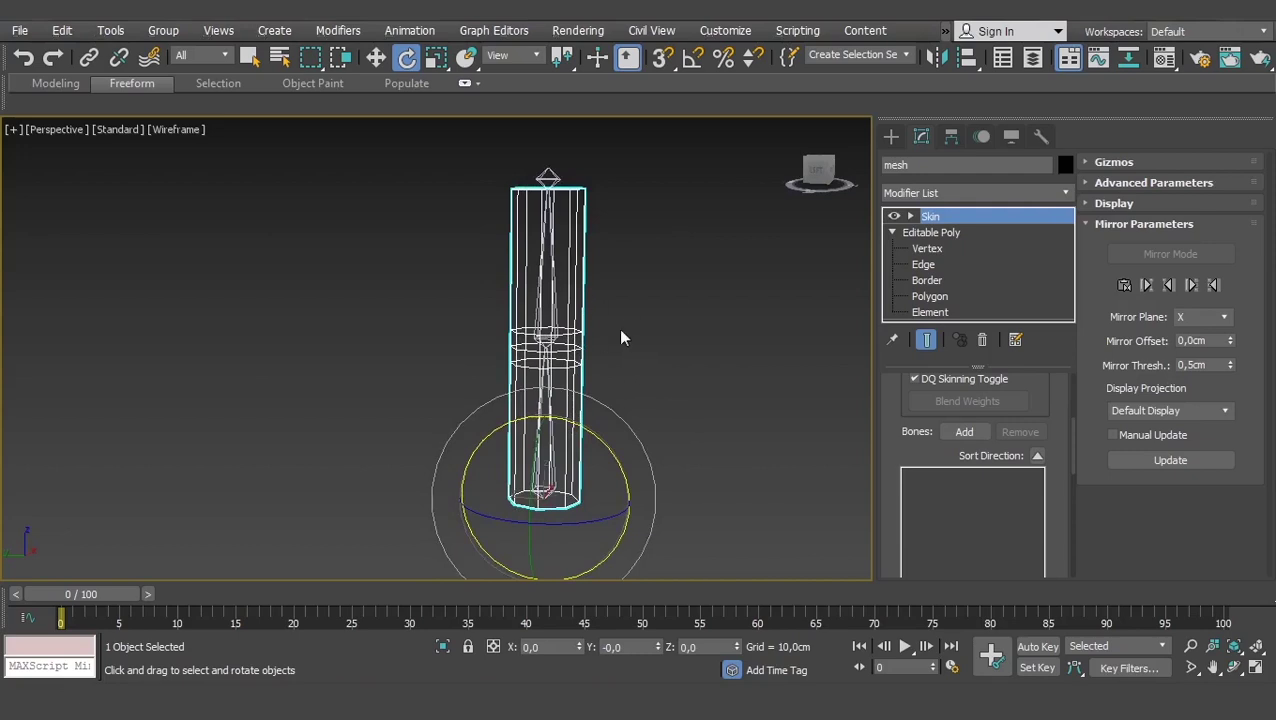
left_click(966, 434)
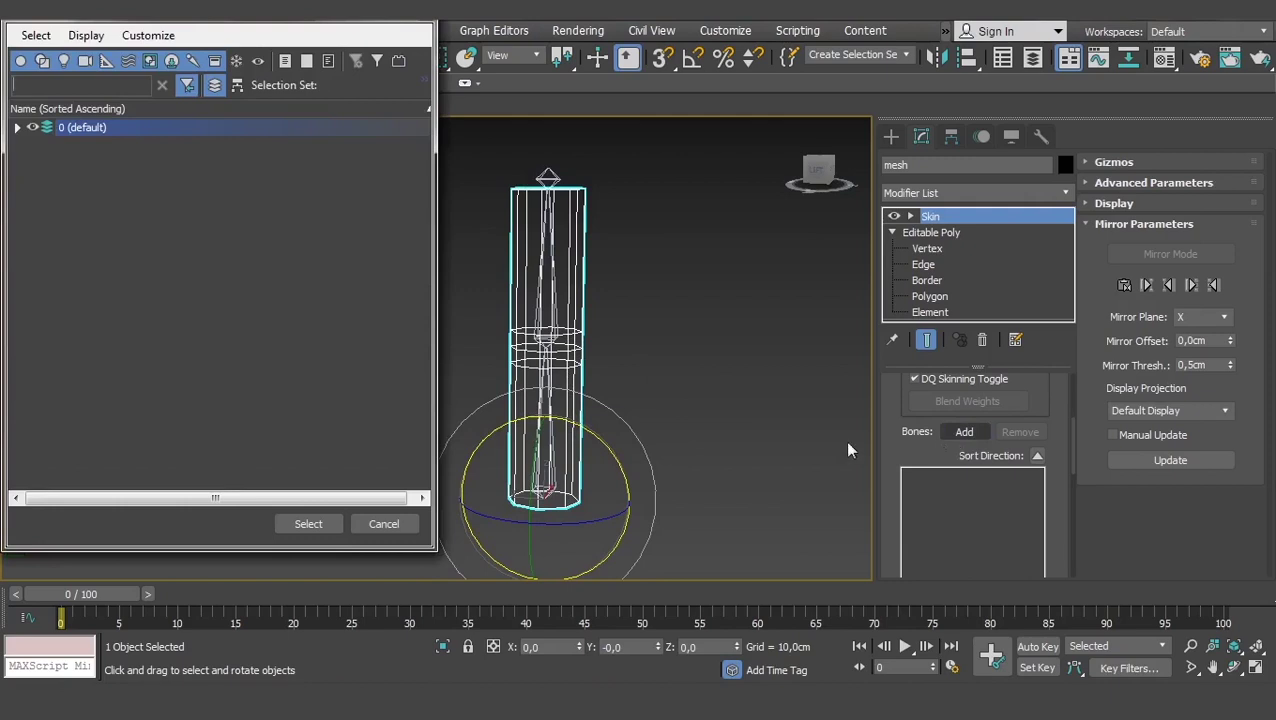
left_click(17, 127)
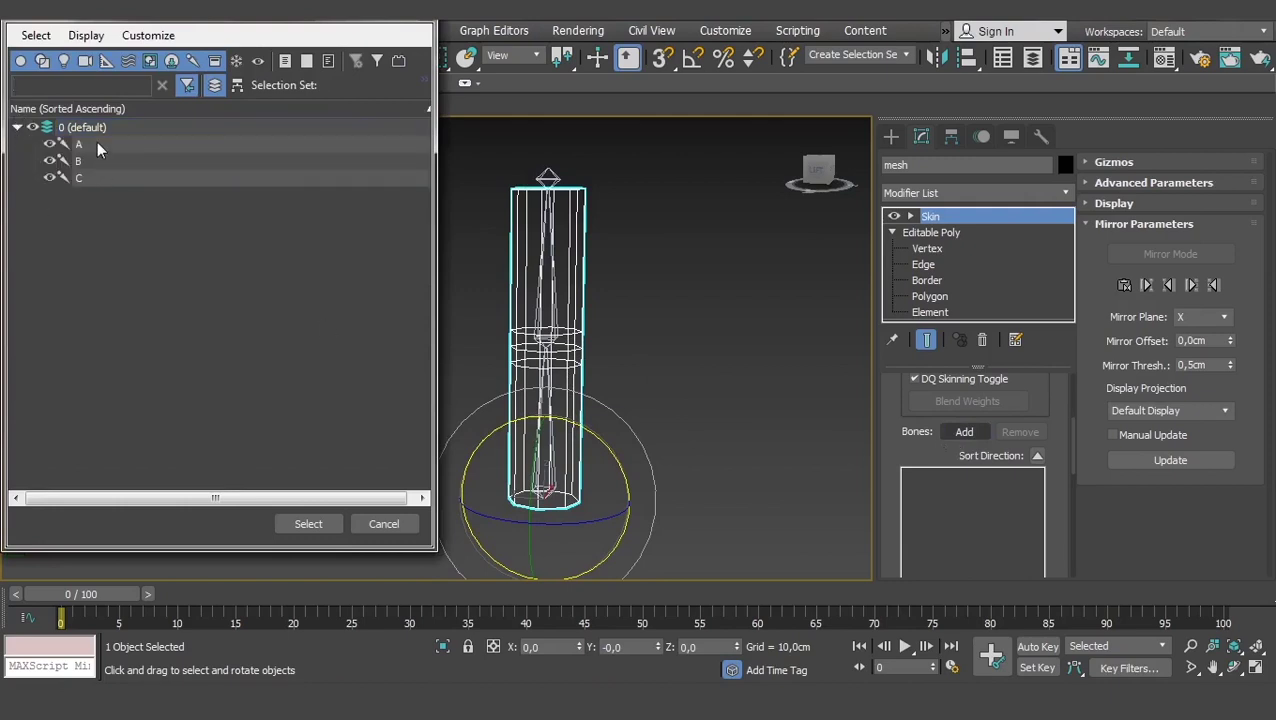
Select bones A and B in the chooser and confirm adding them to the skin
left_click(97, 142)
left_click(88, 160)
left_click(98, 141)
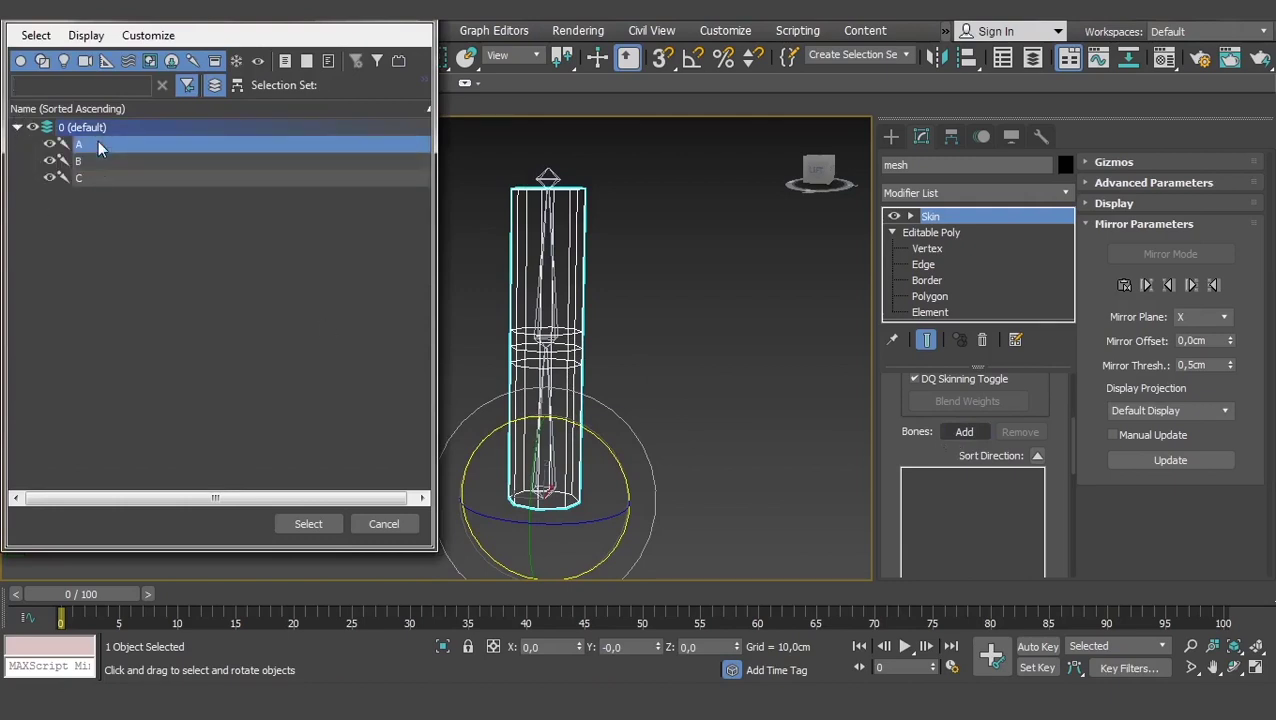
left_click(89, 160)
left_click(98, 174)
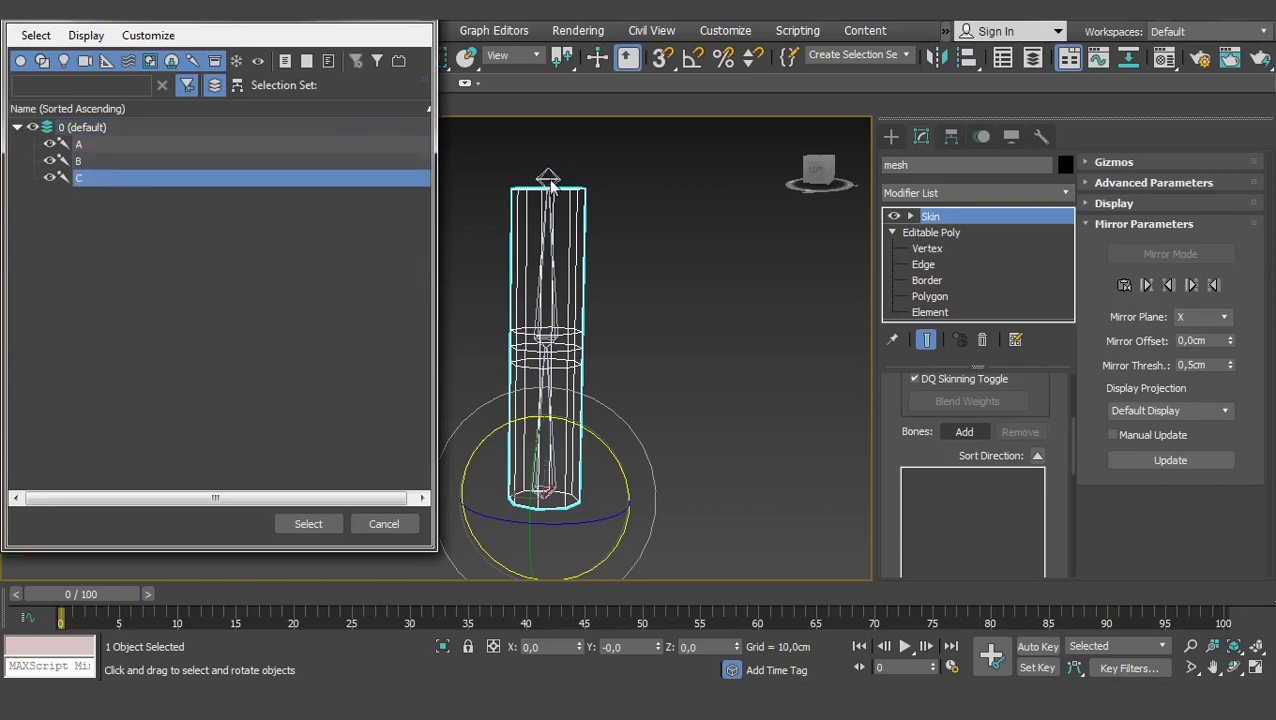
left_click(99, 146, "ctrl")
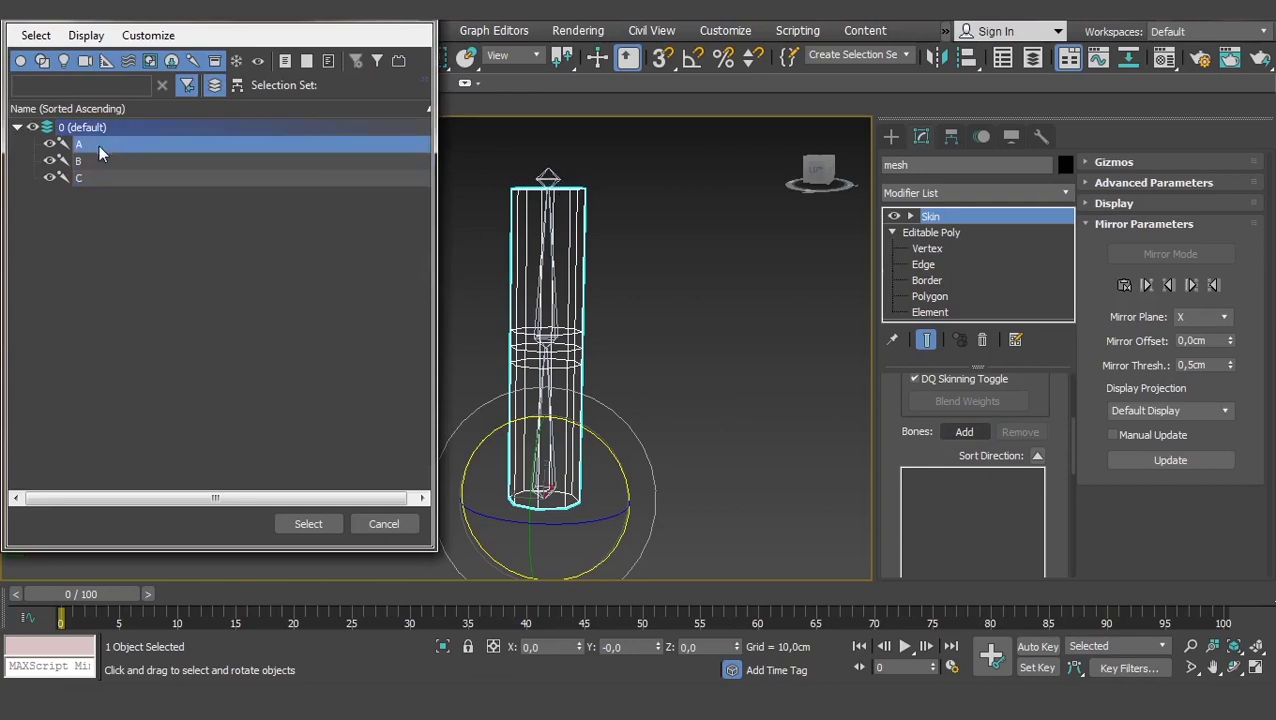
left_click(97, 160, "ctrl")
left_click(308, 523)
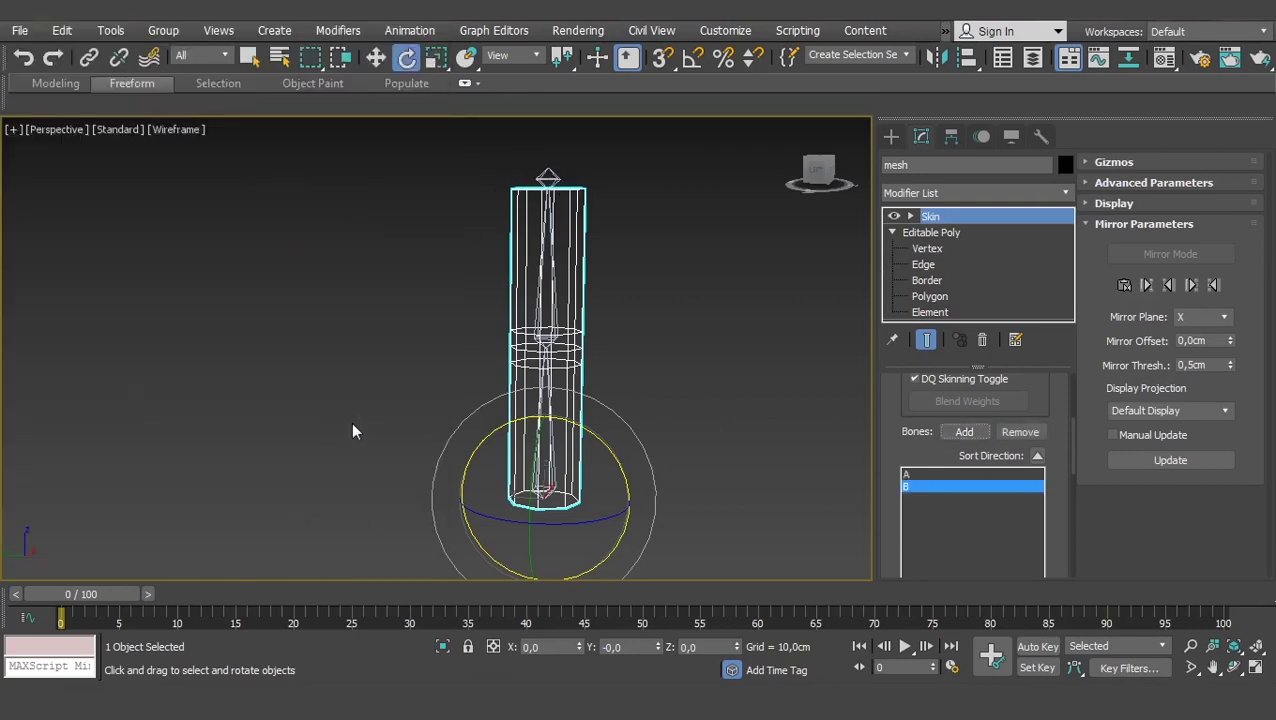
Shift the view and toggle the cylinder between shaded and wireframe display
middle_click_drag(594, 335, 679, 404)
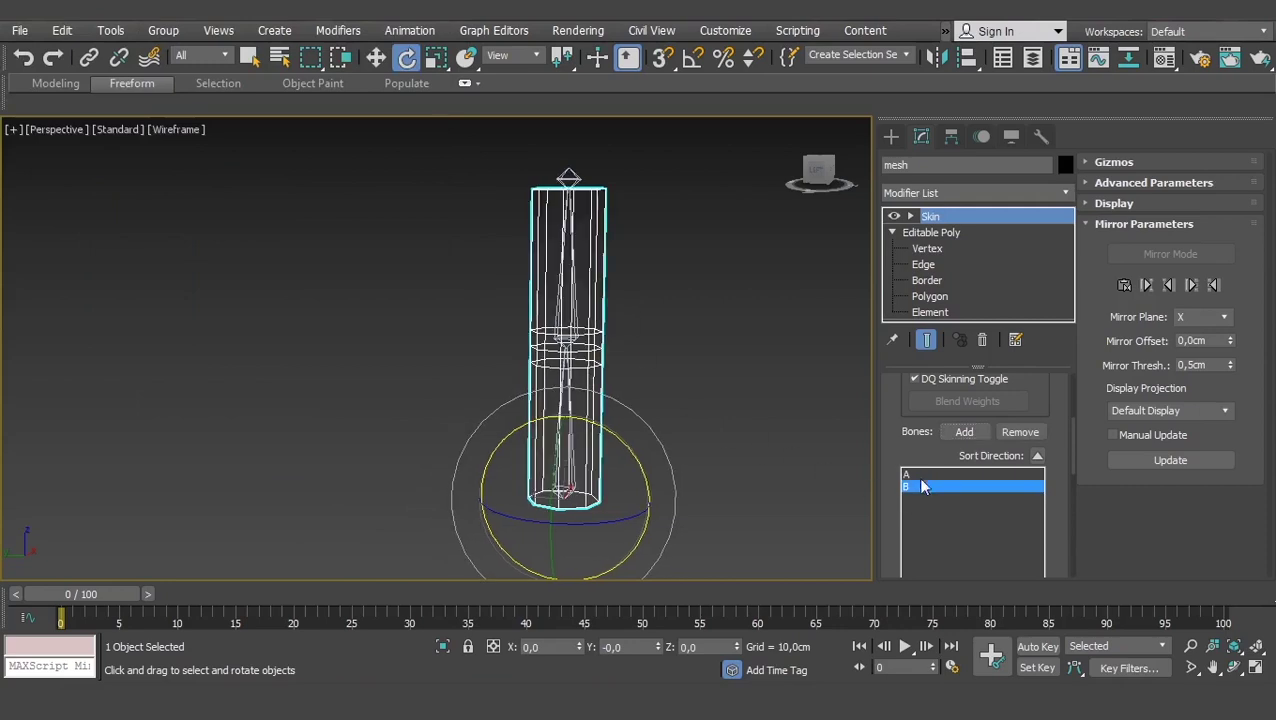
key("F3")
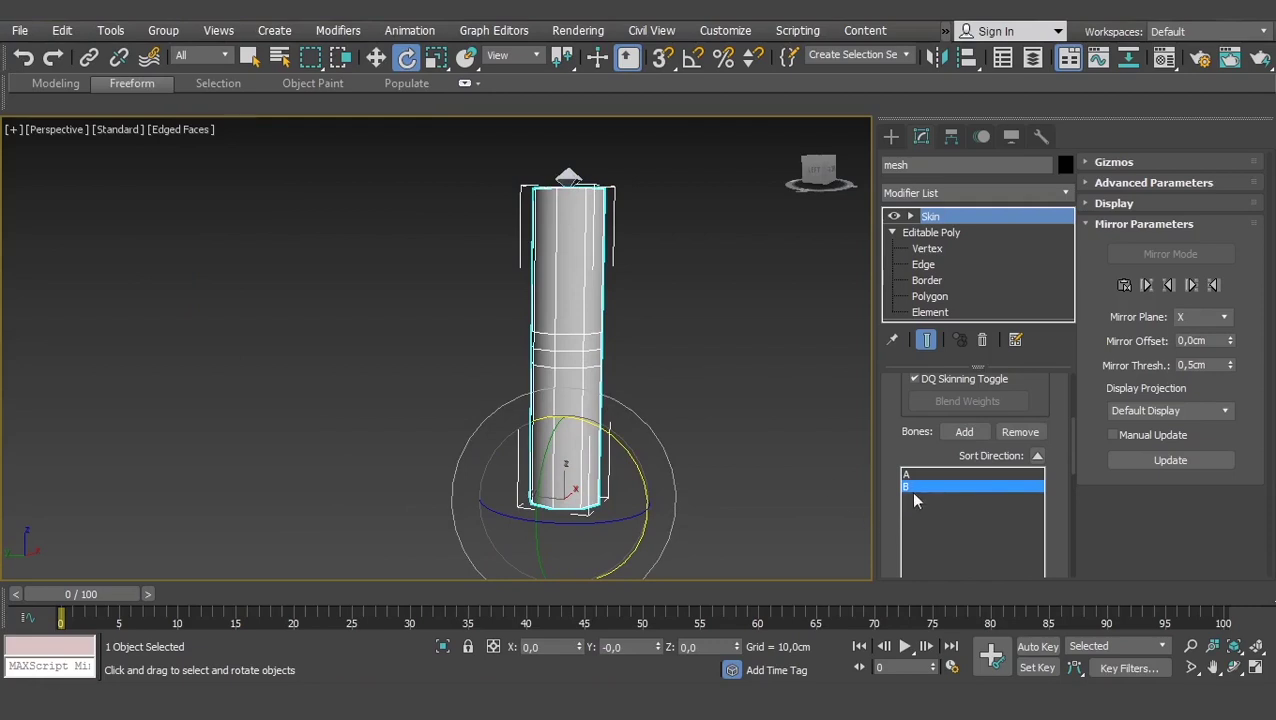
key("F3")
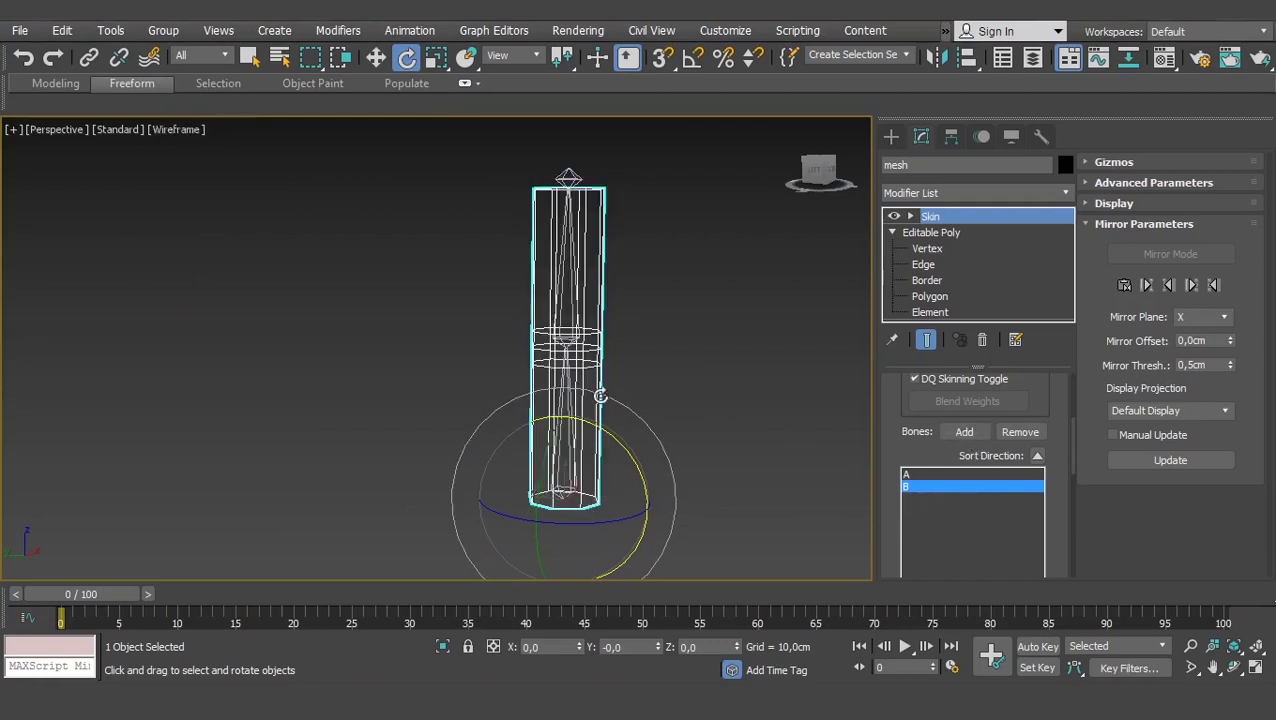
key("F3")
mouse_move(603, 437)
left_mouse_down()
mouse_move(567, 404)
mouse_move(678, 476)
left_mouse_up()
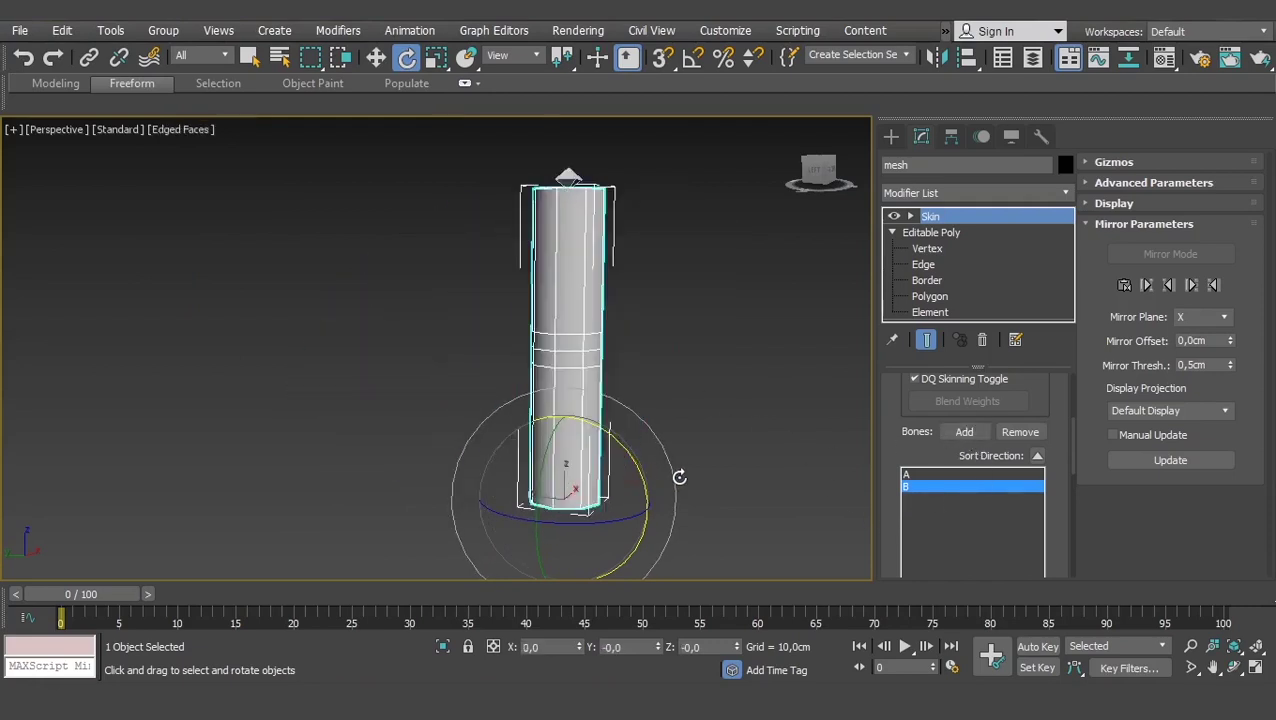
left_click(607, 337)
key("F3")
Test-rotate bones A and B to check the skin deformation, then undo and deselect
left_click(572, 470)
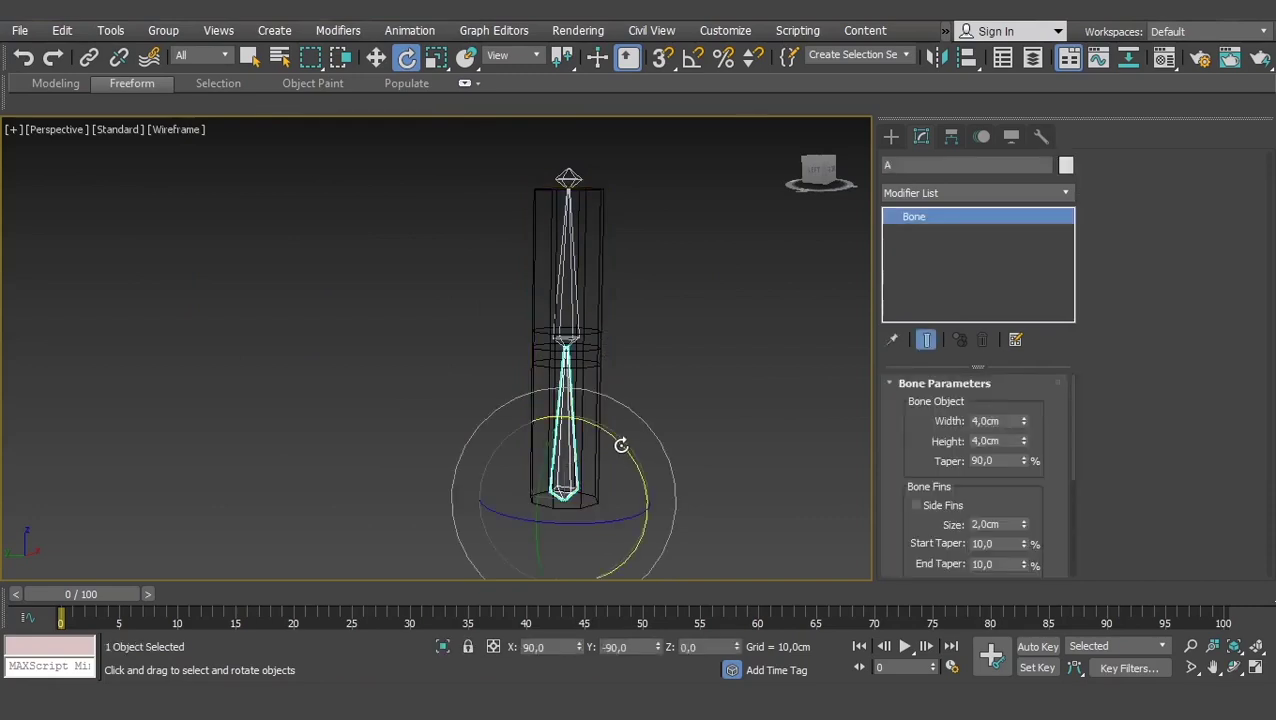
key("F3")
mouse_move(627, 452)
left_mouse_down()
mouse_move(553, 381)
mouse_move(612, 433)
left_mouse_up()
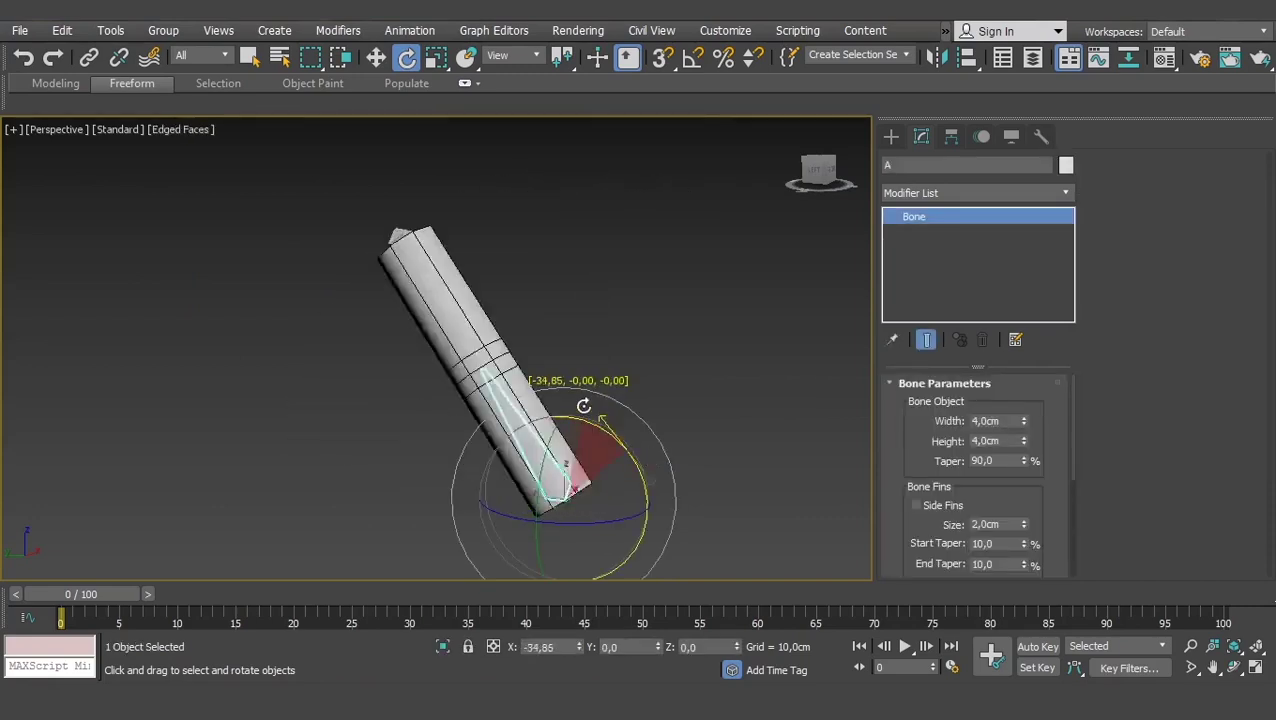
key("F3")
left_click(562, 276)
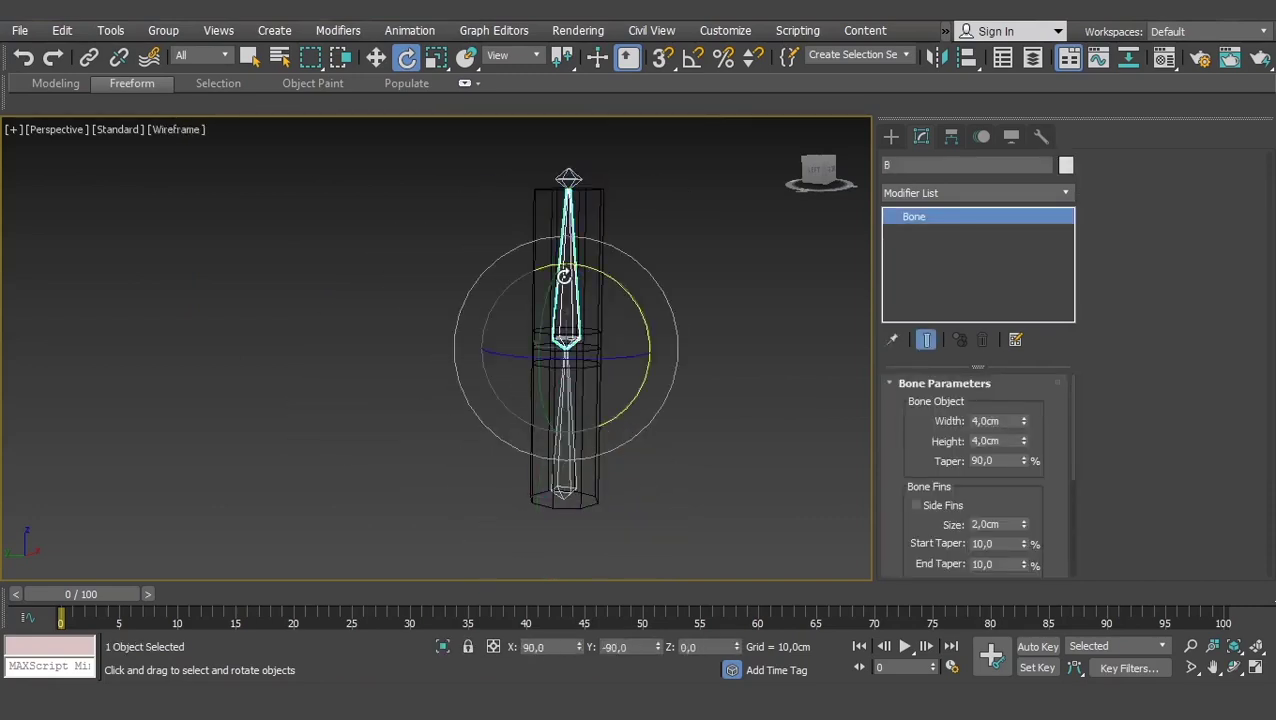
key("F3")
mouse_move(639, 306)
left_mouse_down()
mouse_move(450, 174)
mouse_move(615, 262)
mouse_move(714, 368)
left_mouse_up()
key("ctrl+z")
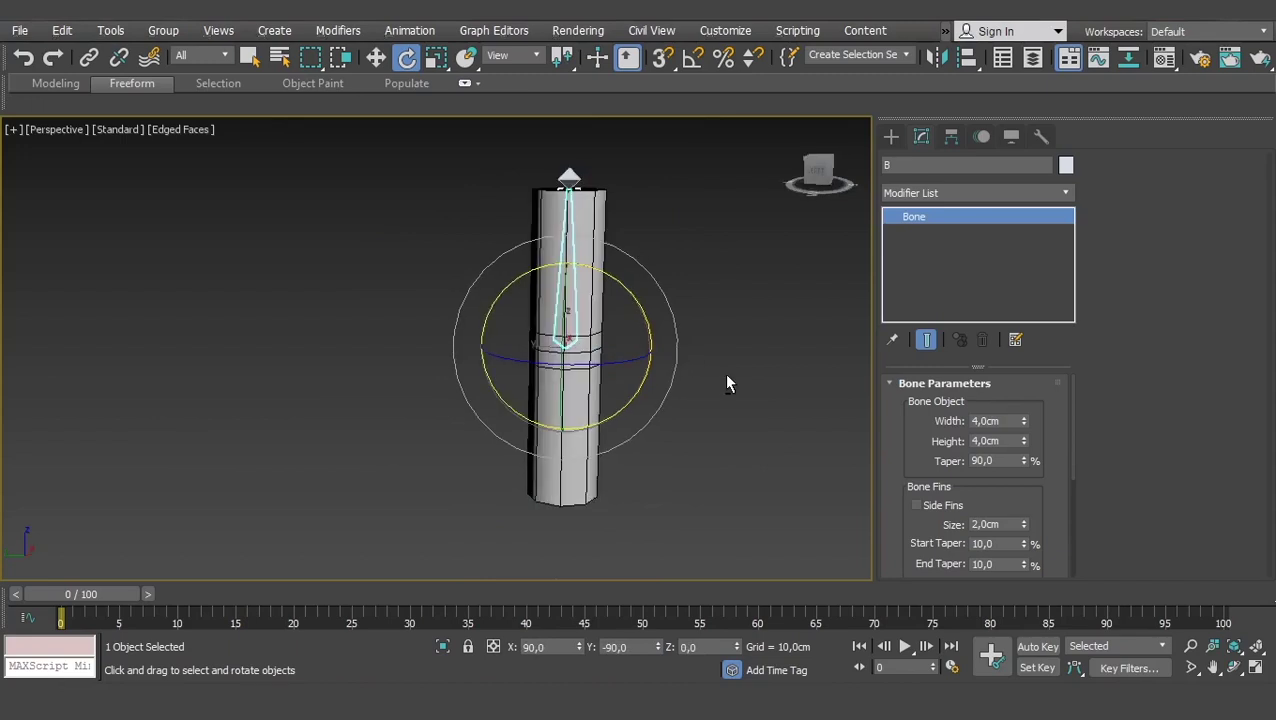
left_click(680, 384)
Orbit to the column's top and select upper bone B in wireframe
scroll(589, 250, "up", 5)
scroll(589, 250, "down", 5)
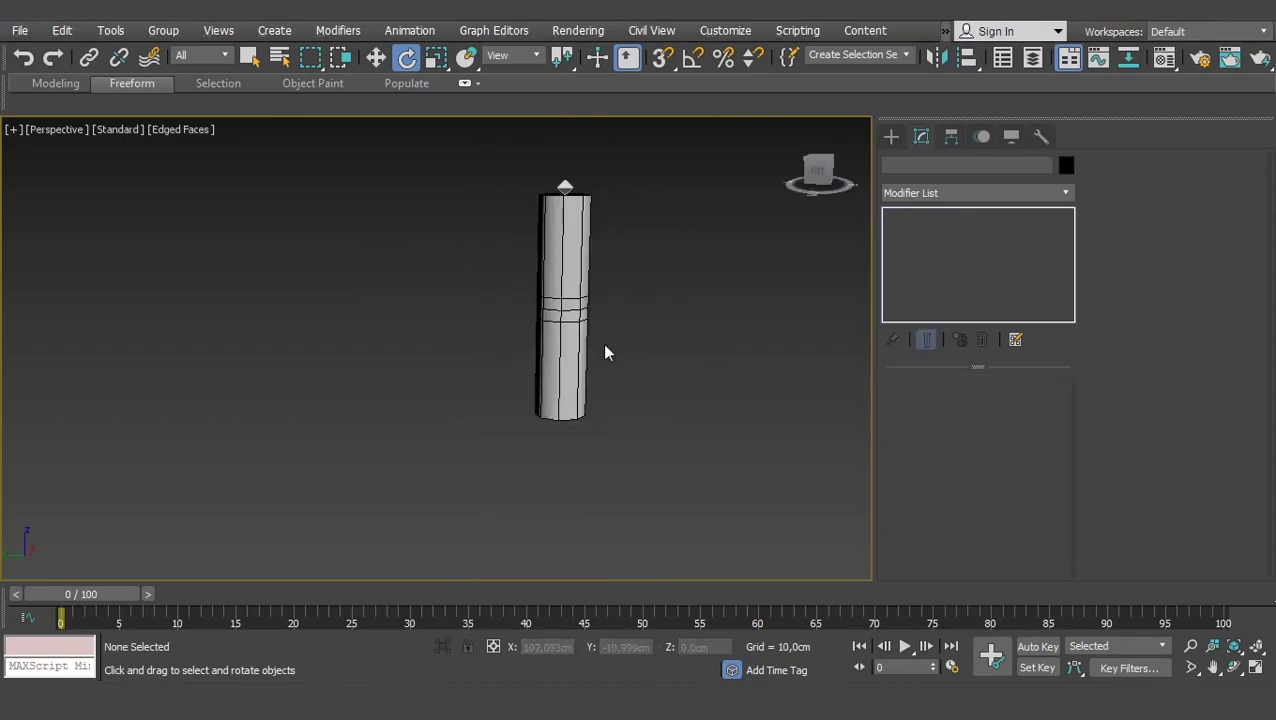
middle_click_drag(607, 343, 586, 312, "alt")
scroll(586, 312, "up", 2)
key("F3")
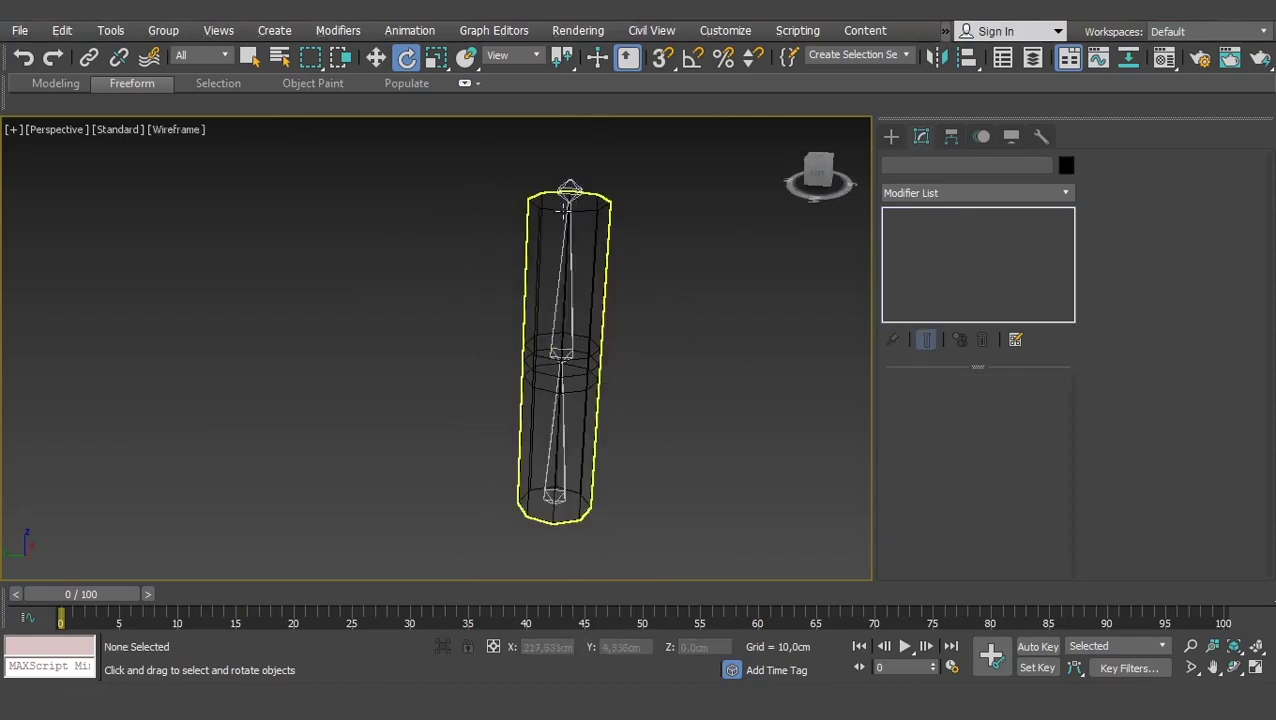
left_click(573, 265)
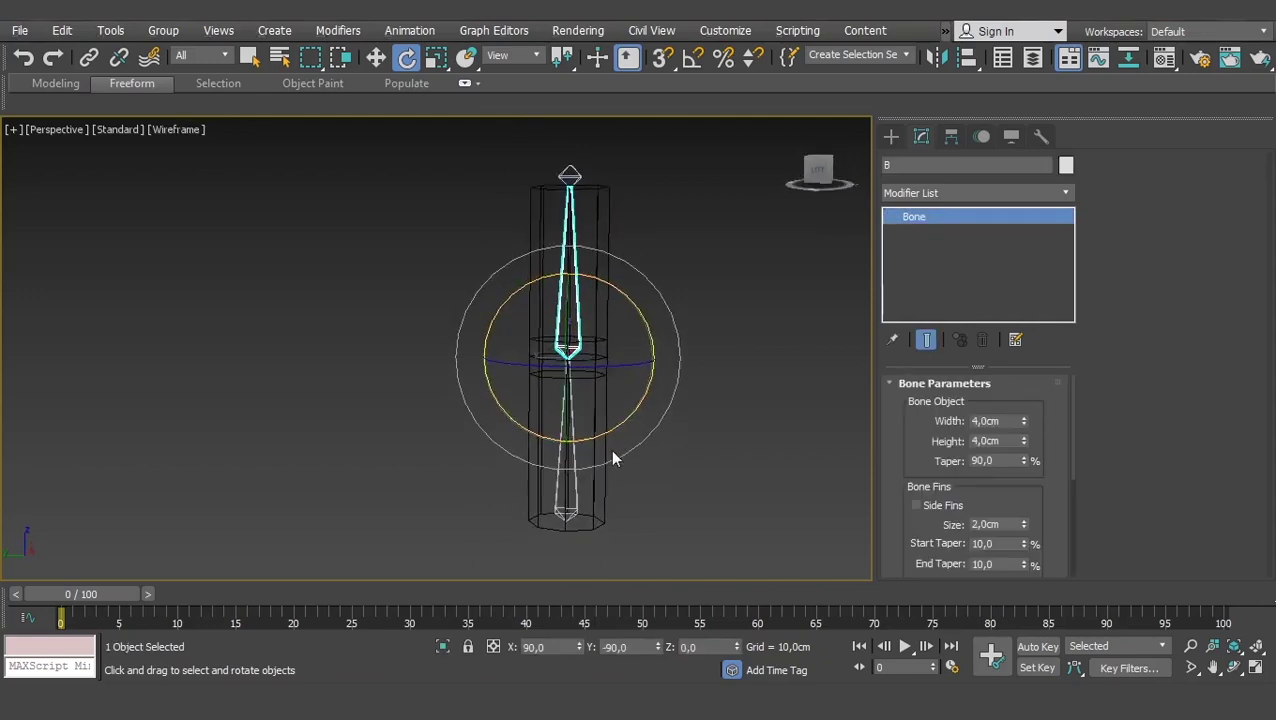
scroll(612, 430, "up", 3)
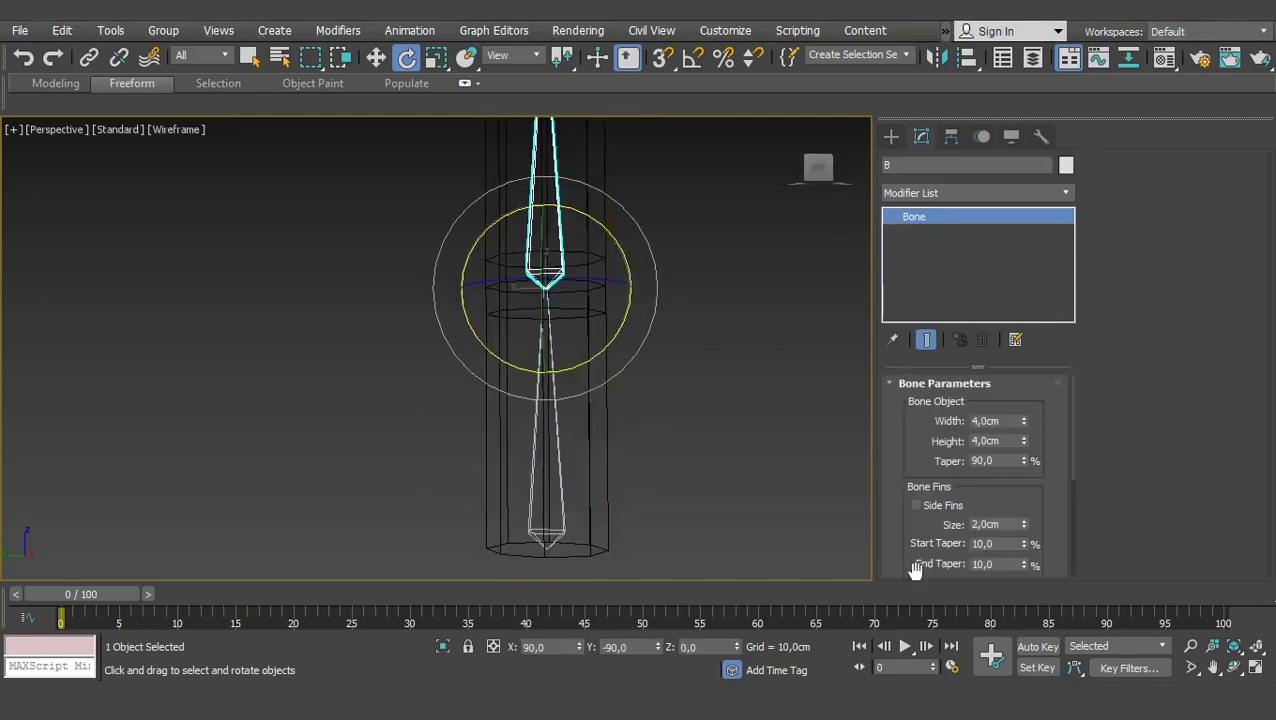
With Auto Key, key bone B rotated about 89° at frame 10, then return to frame 0
left_click(1037, 647)
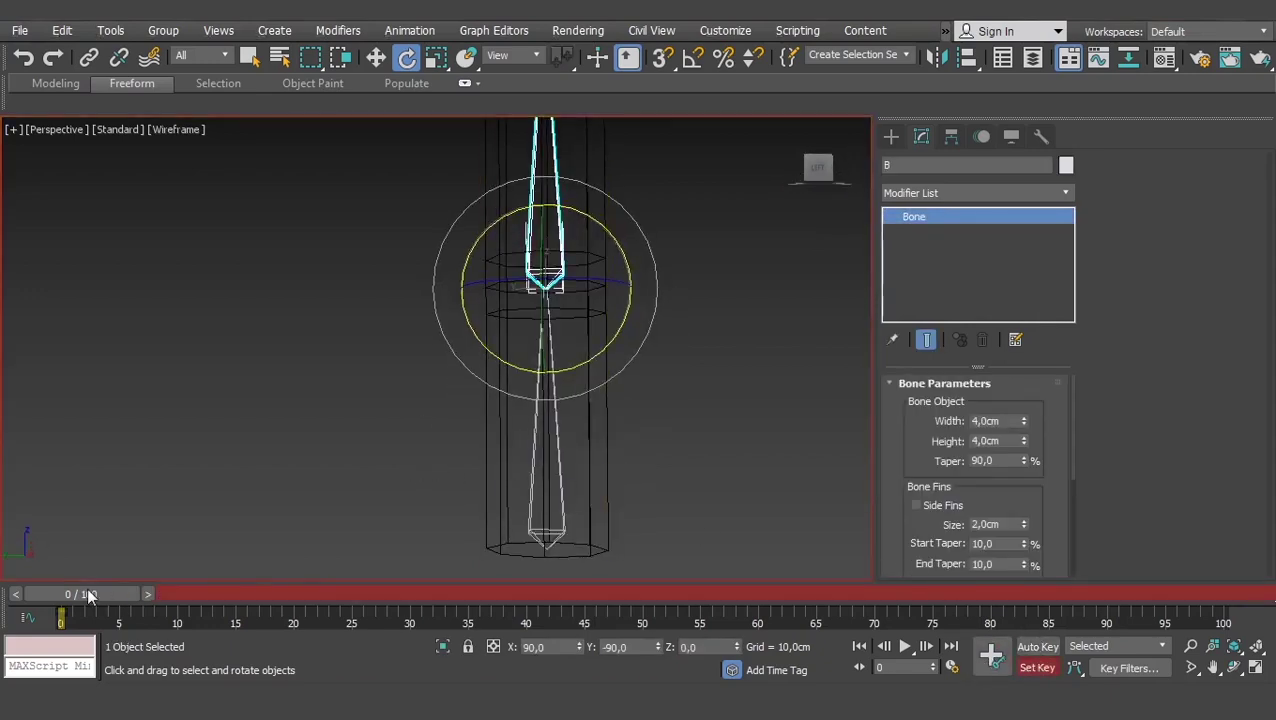
left_click_drag(88, 590, 201, 588)
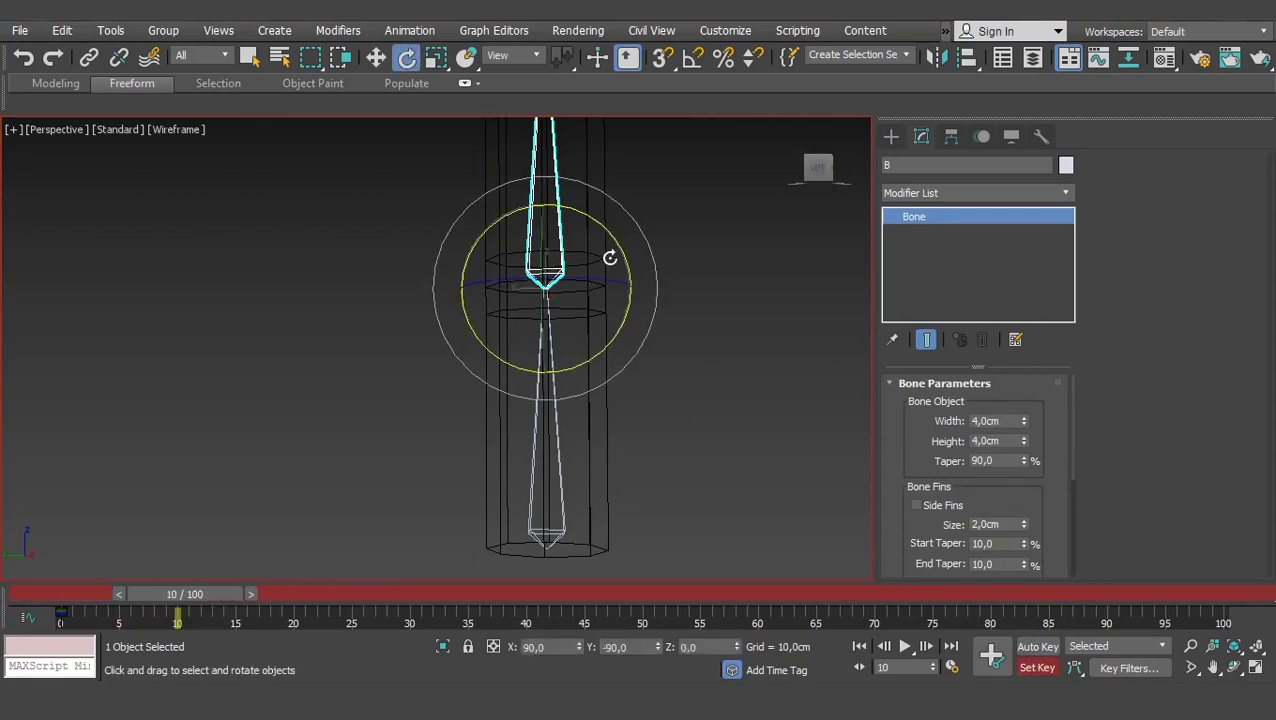
left_click_drag(614, 253, 434, 135)
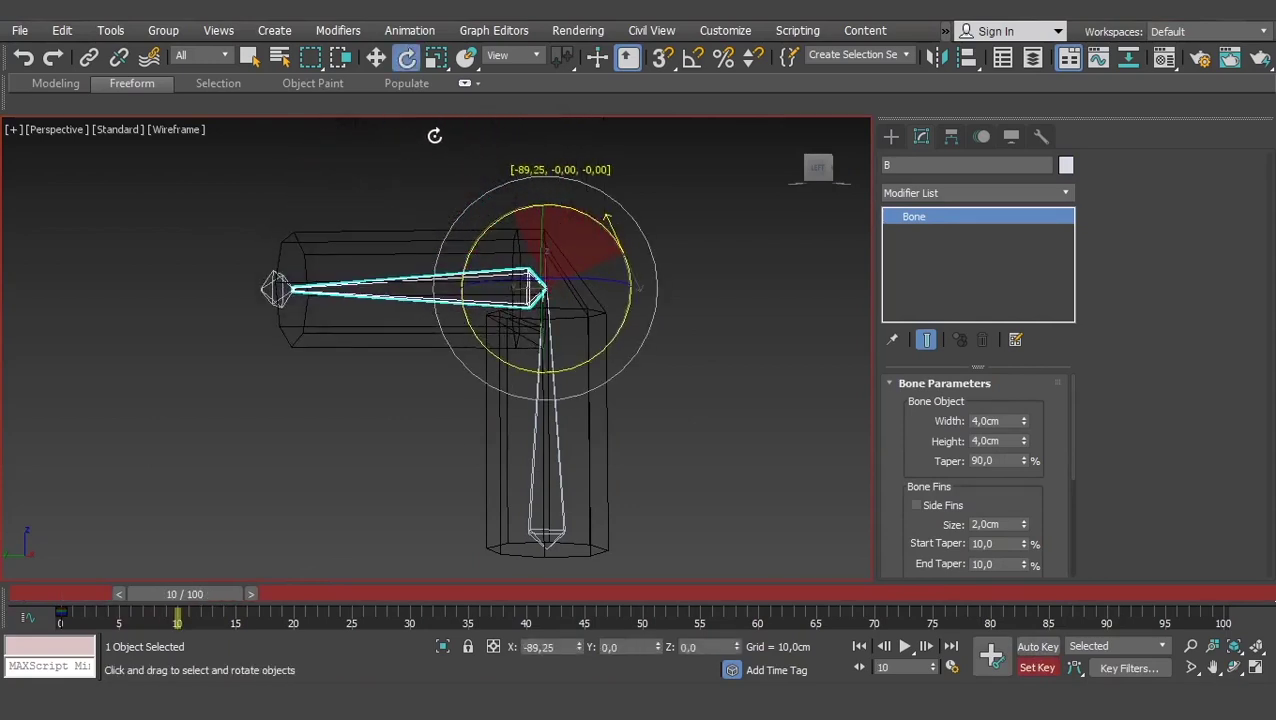
left_click(1037, 647)
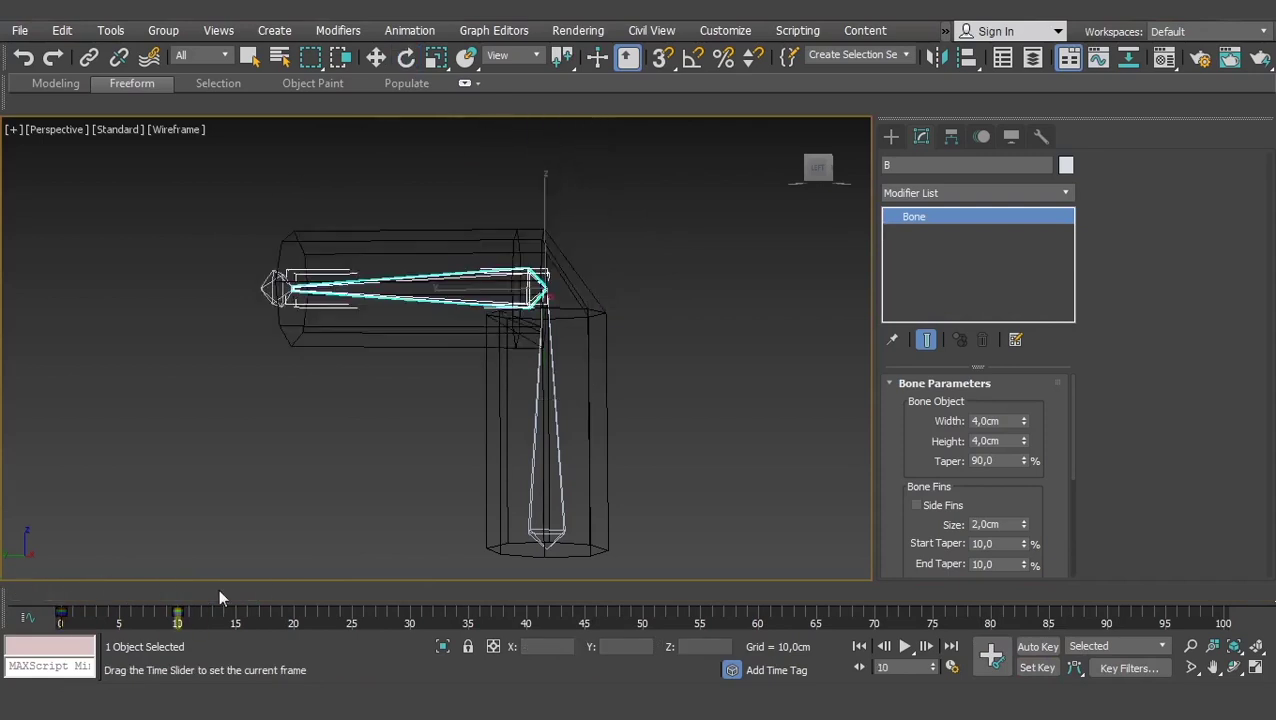
left_click_drag(221, 598, 62, 594)
key("F3")
Select the cylinder mesh and enter the Skin modifier's Envelope sub-object mode
key("e")
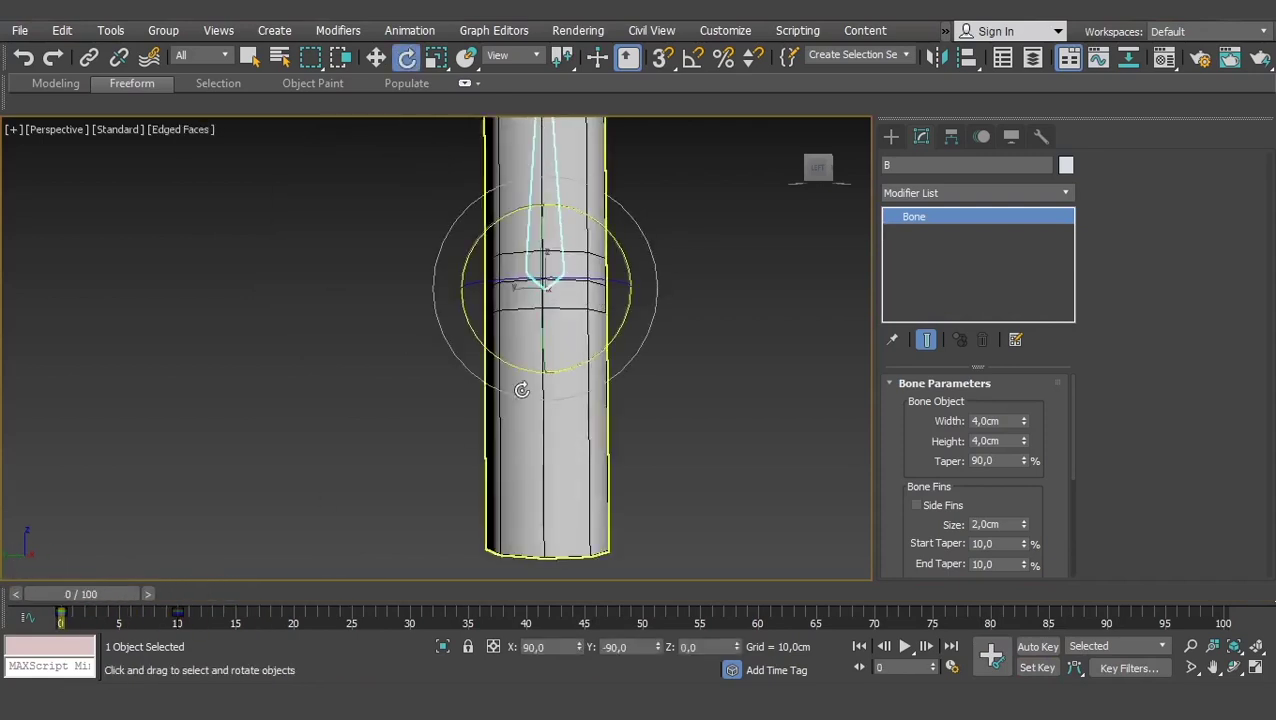
left_click(726, 396)
left_click(550, 413)
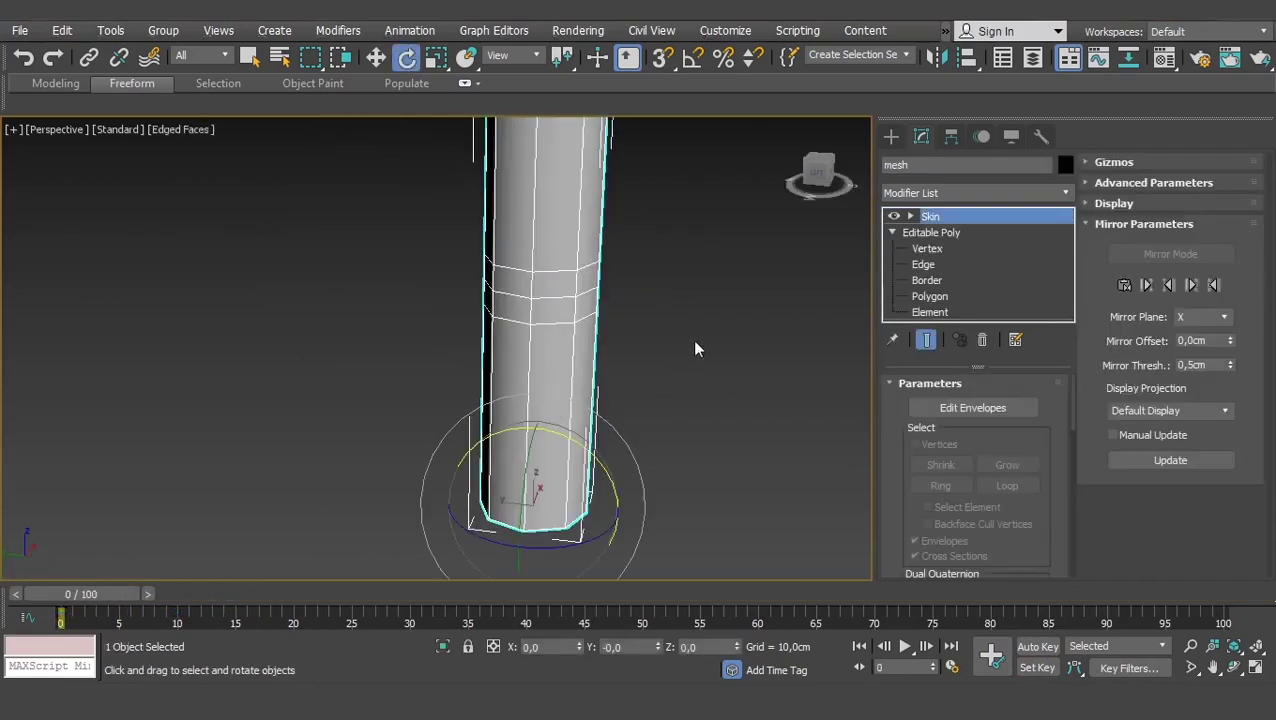
scroll(694, 394, "down", 3)
scroll(694, 394, "down", 2)
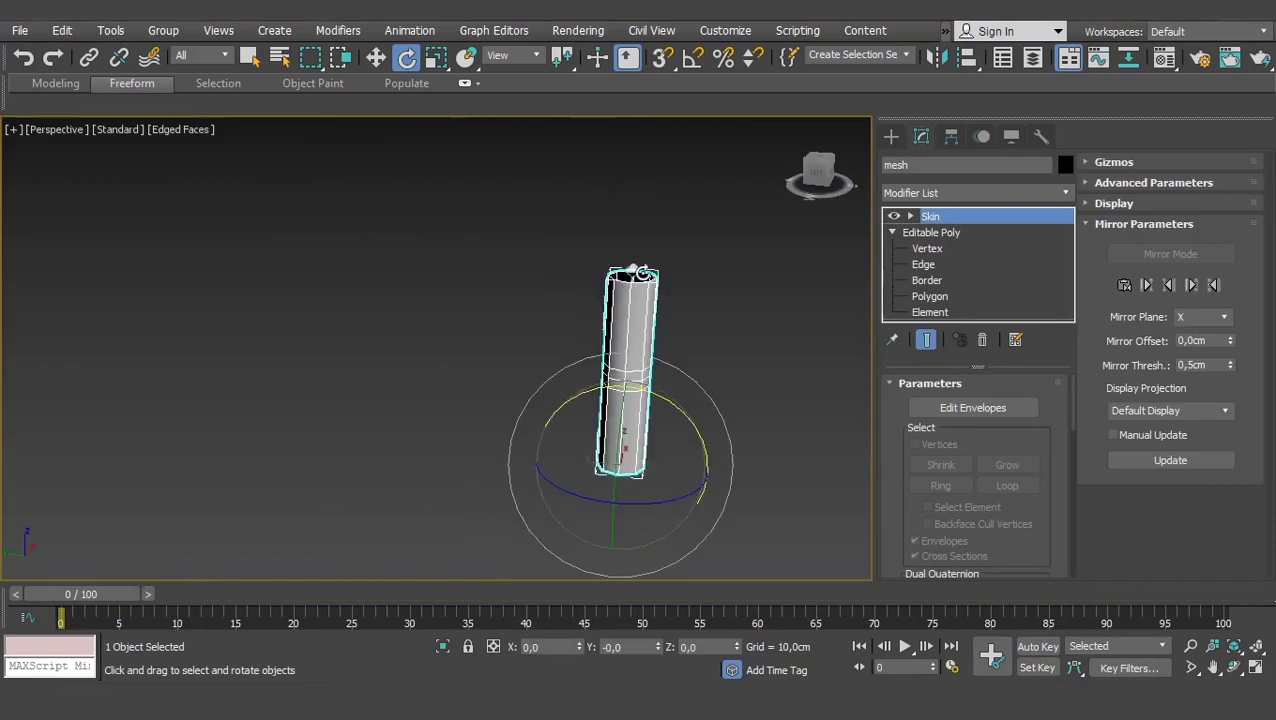
left_click(909, 217)
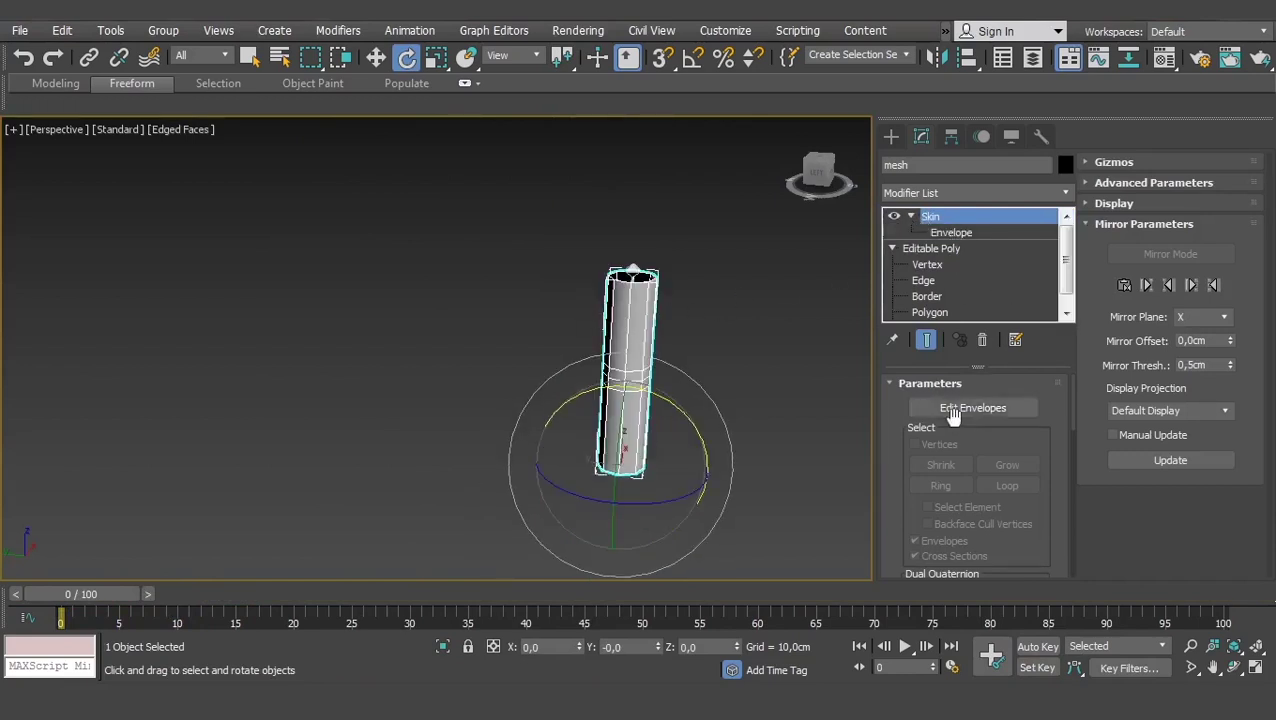
left_click(948, 232)
Orbit from a front view up to the tube's underside and back to a side view
mouse_move(673, 412)
middle_mouse_down("alt")
mouse_move(593, 382)
mouse_move(602, 309)
mouse_move(515, 515)
middle_mouse_up("alt")
scroll(568, 358, "up", 4)
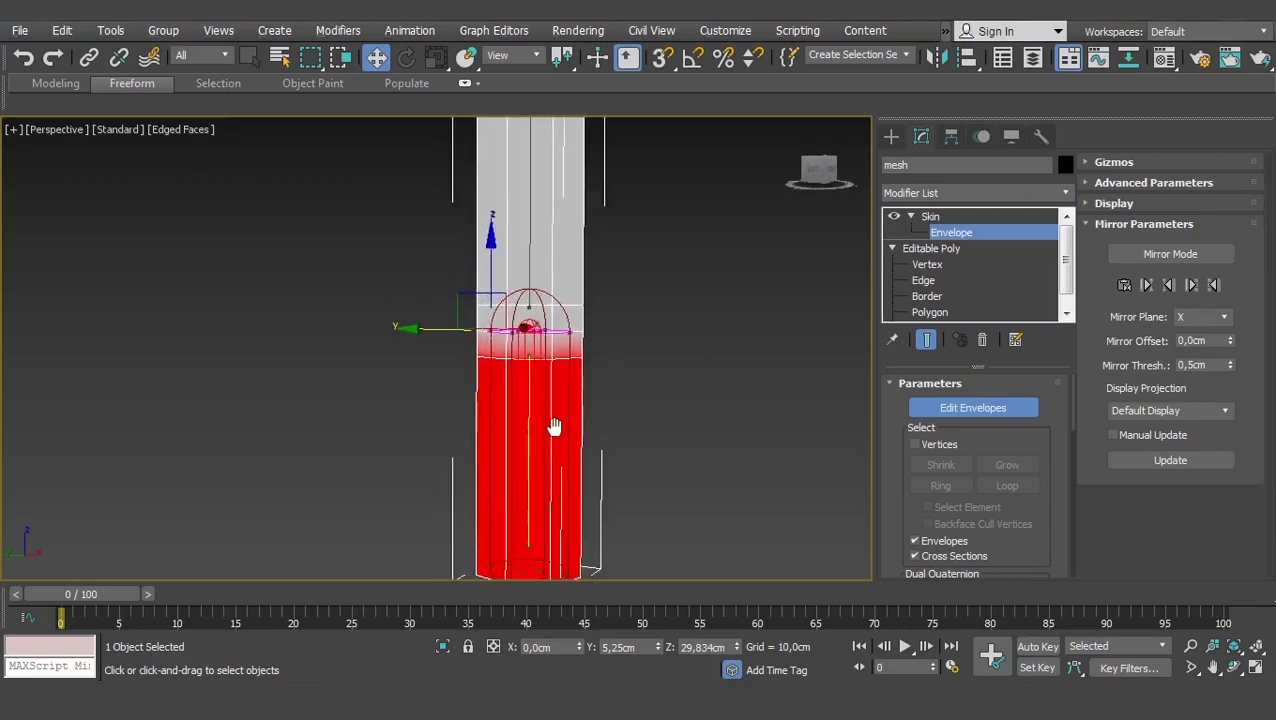
scroll(560, 400, "down", 2)
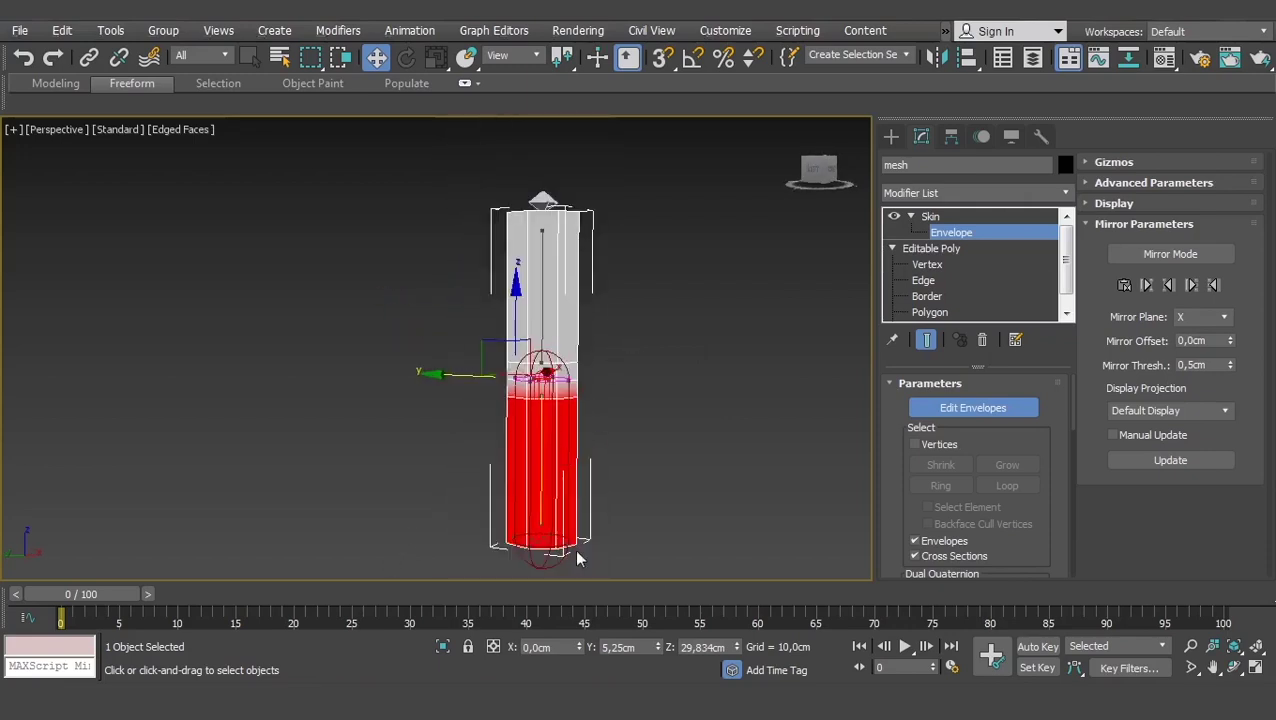
scroll(600, 480, "up", 2)
scroll(607, 458, "up", 2)
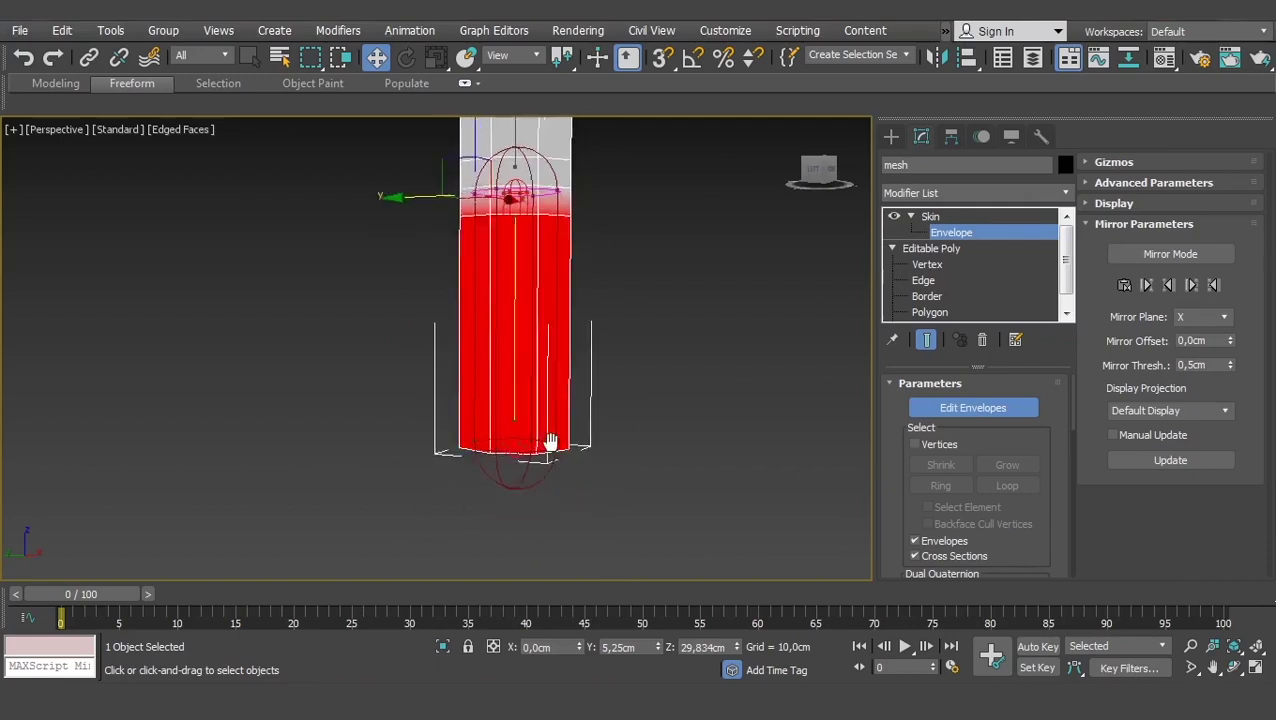
scroll(540, 410, "up", 3)
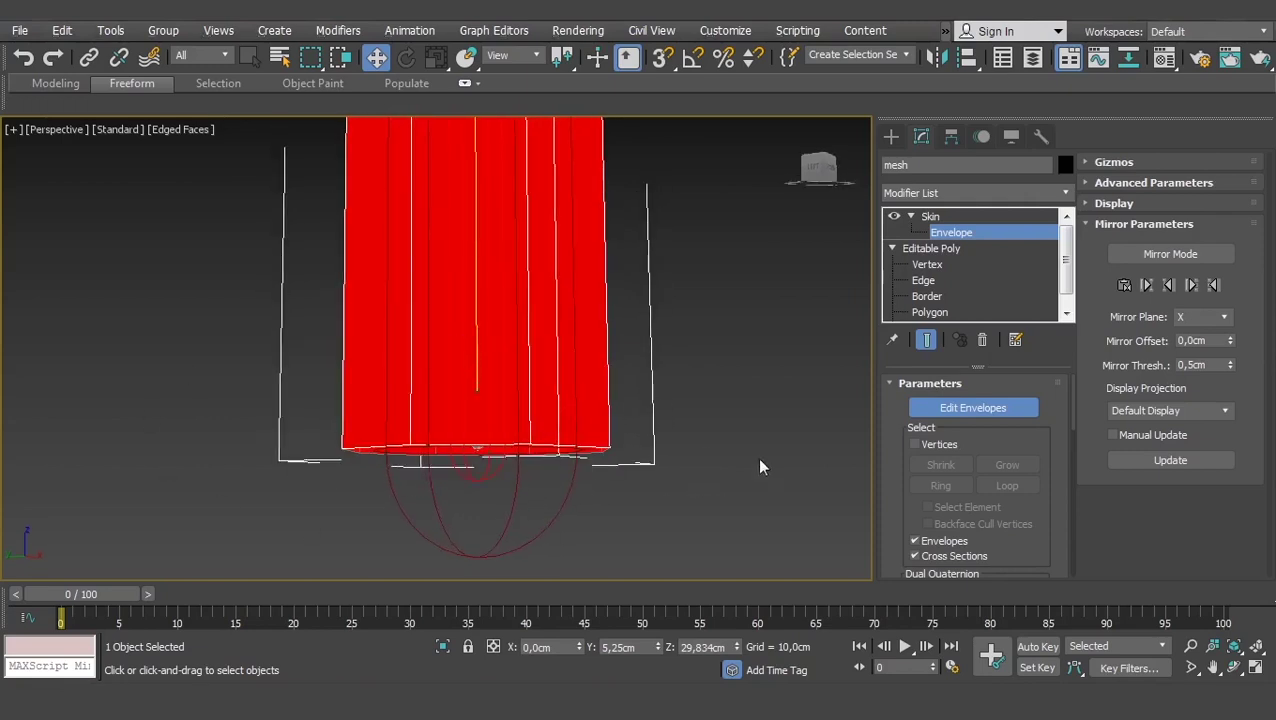
mouse_move(640, 424)
middle_mouse_down("alt")
mouse_move(561, 404)
mouse_move(652, 305)
middle_mouse_up("alt")
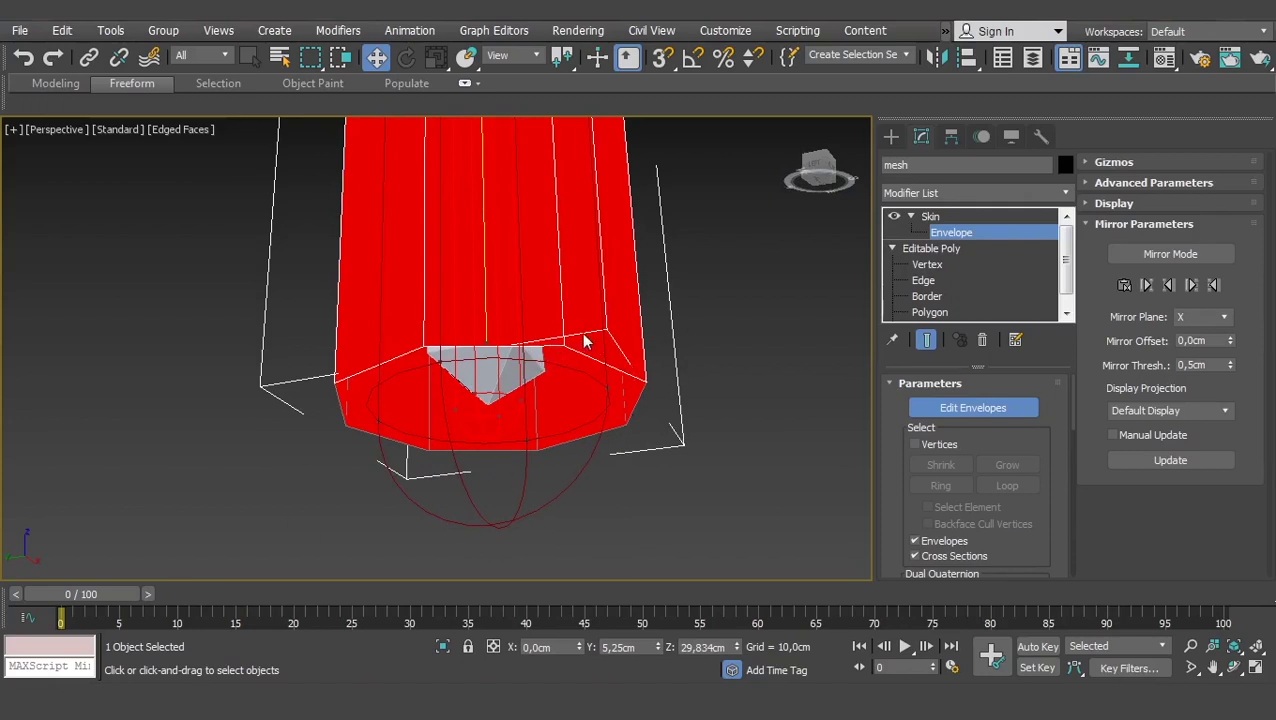
mouse_move(565, 345)
middle_mouse_down("alt")
mouse_move(559, 379)
mouse_move(513, 399)
mouse_move(545, 392)
middle_mouse_up("alt")
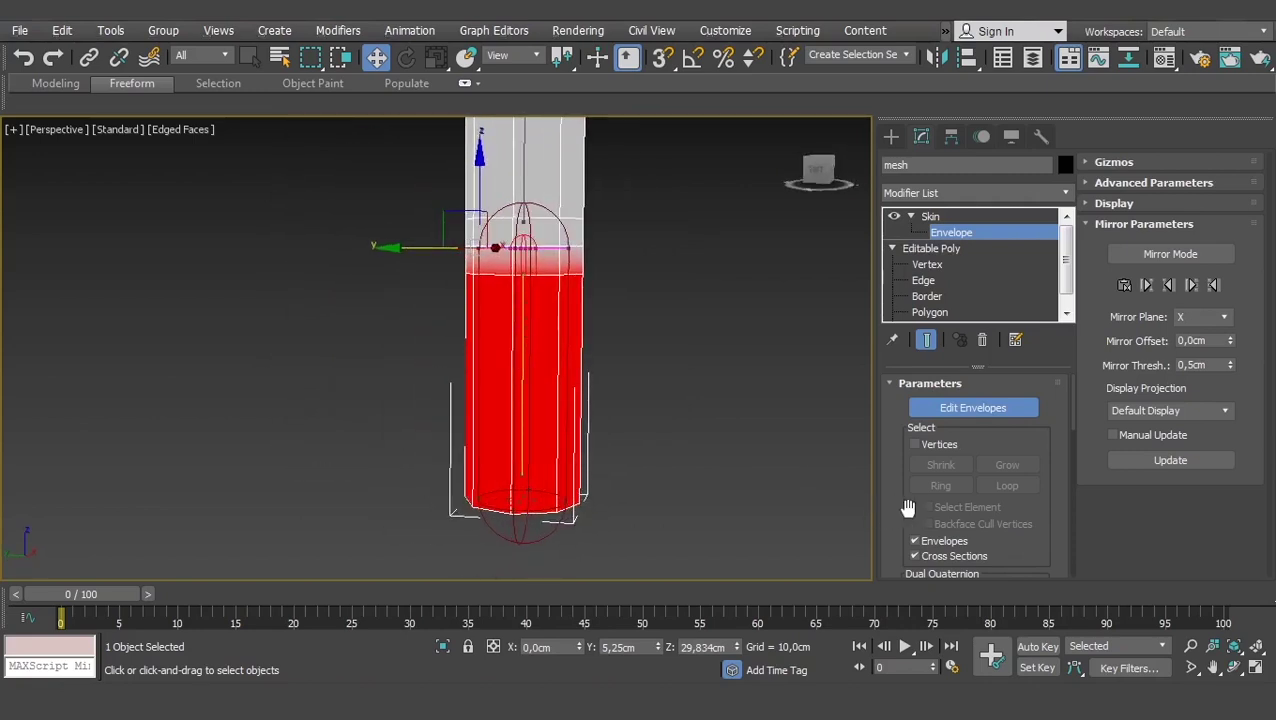
scroll(923, 490, "down", 5)
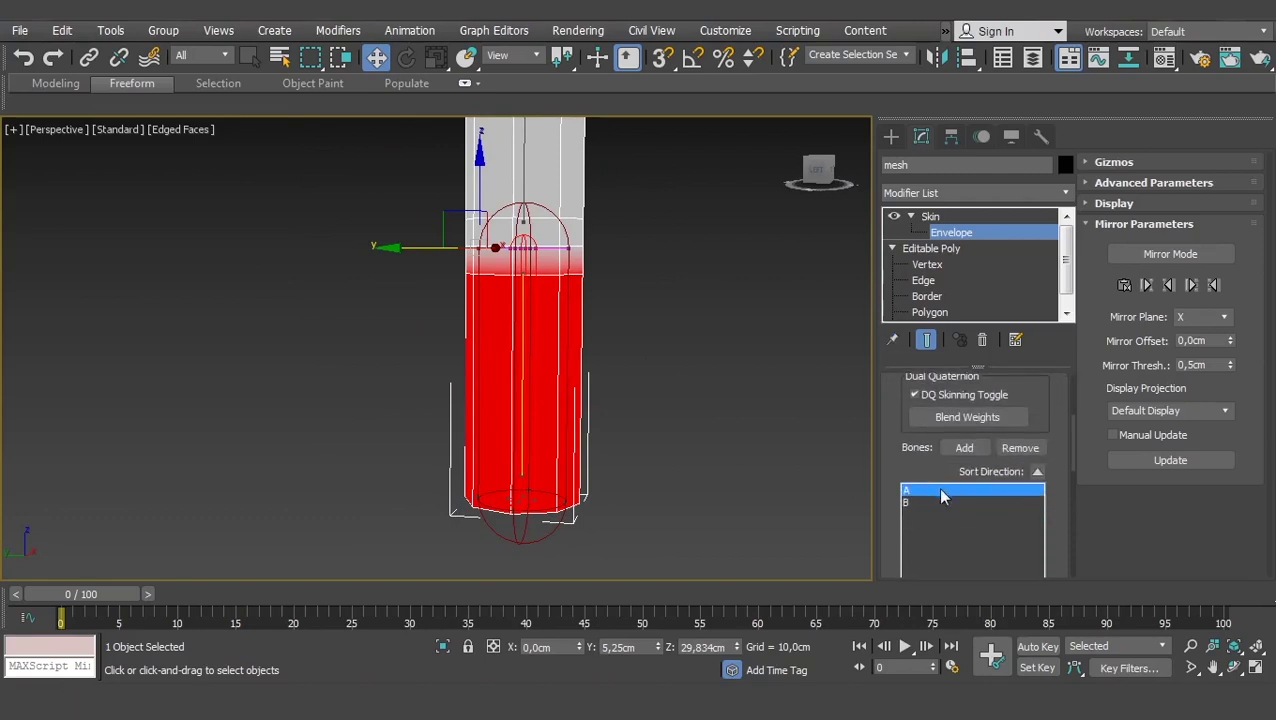
Alternate between bones B and A to compare their envelope influence on the cylinder
middle_click_drag(697, 328, 657, 415)
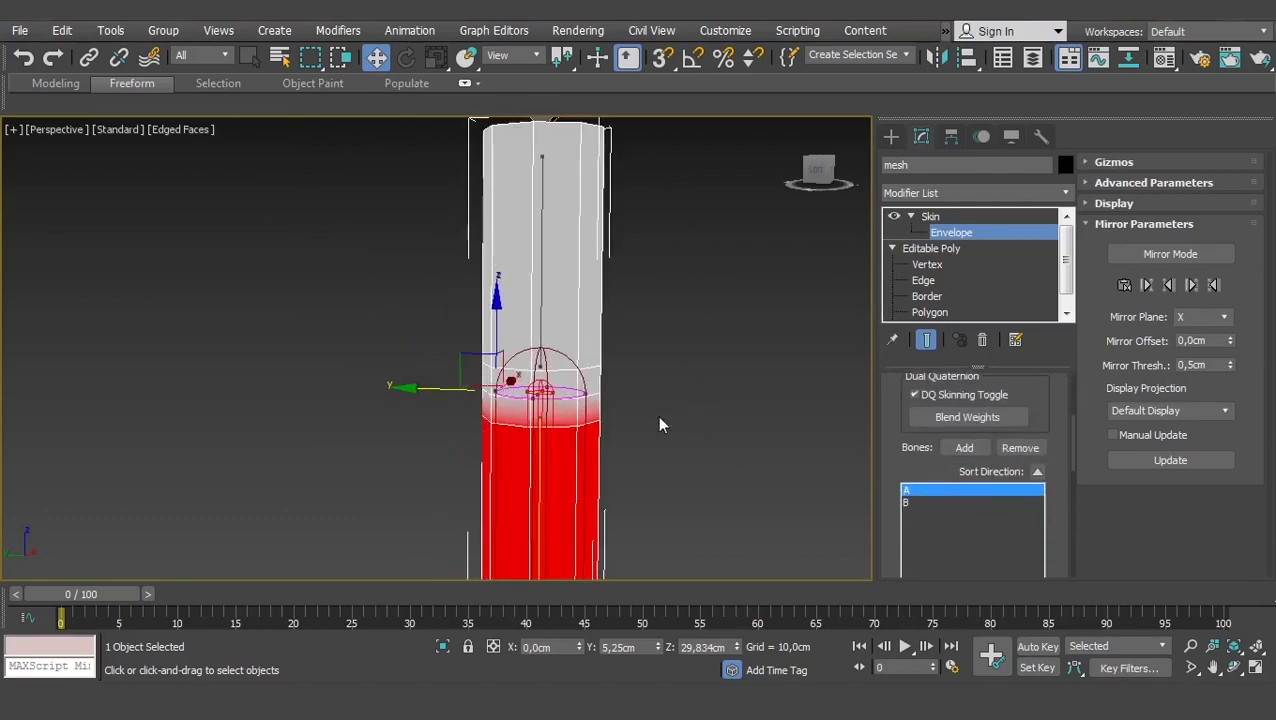
left_click(911, 503)
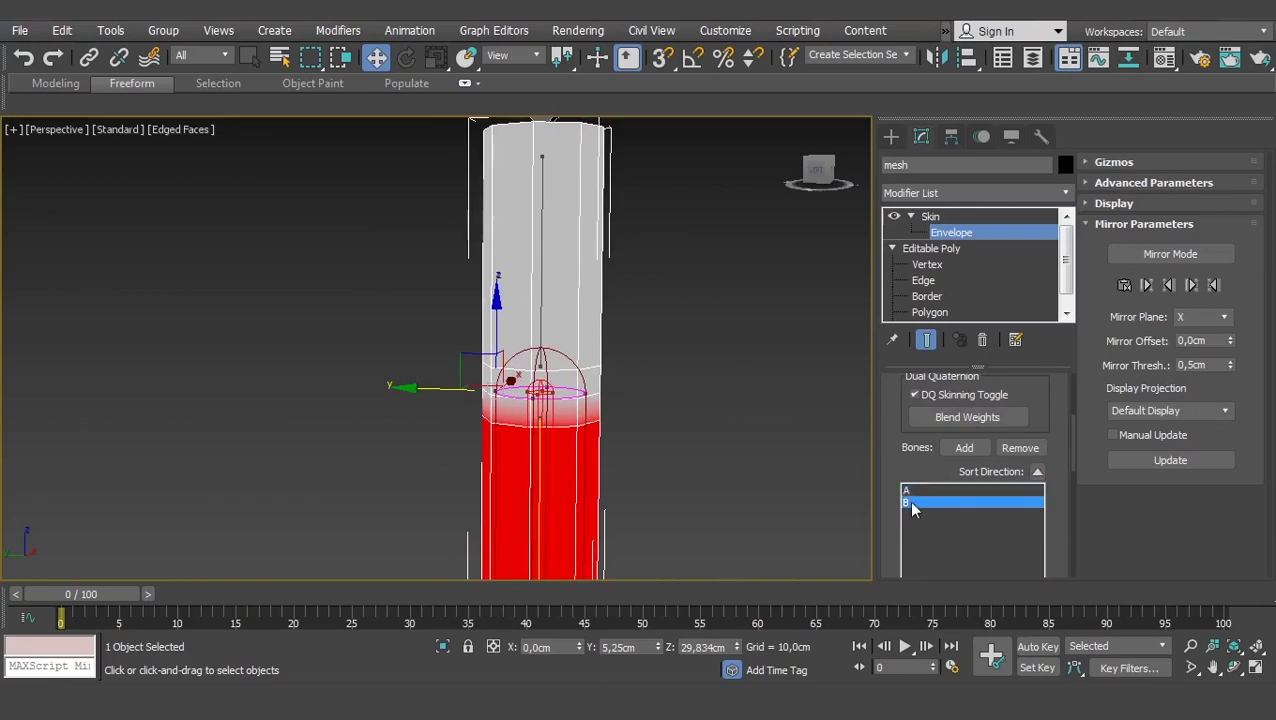
left_click(541, 490)
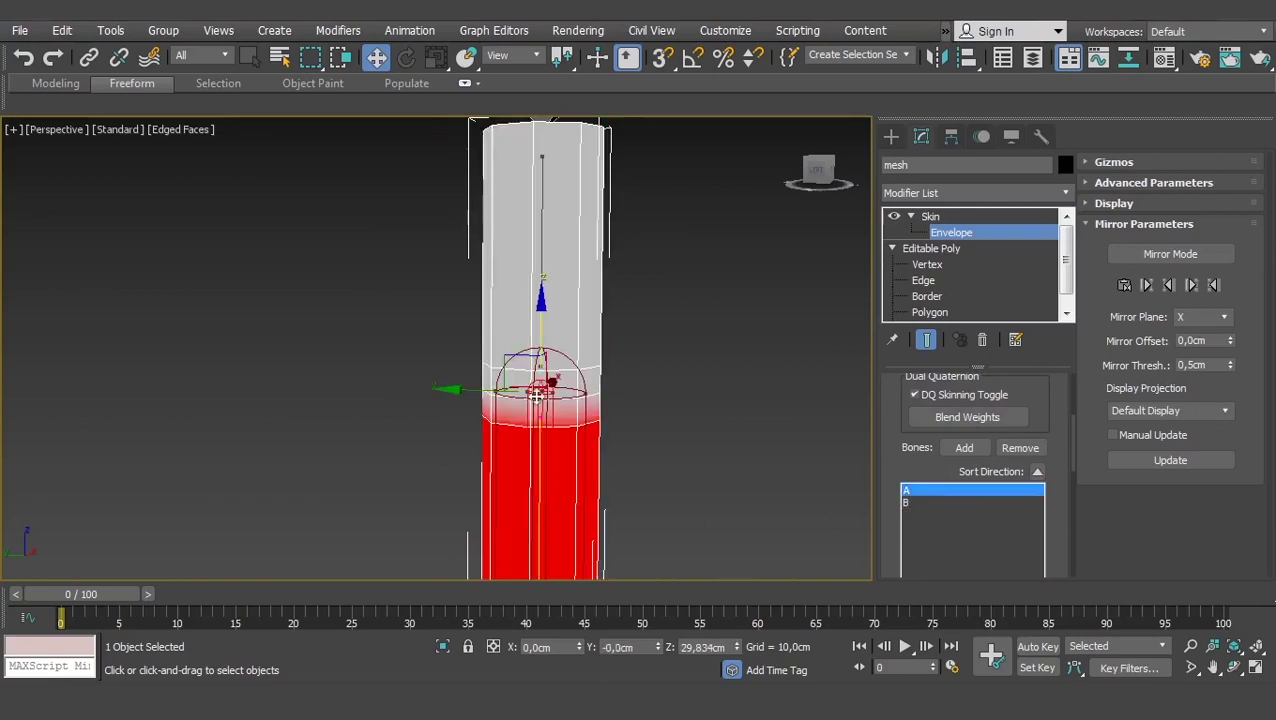
left_click(541, 226)
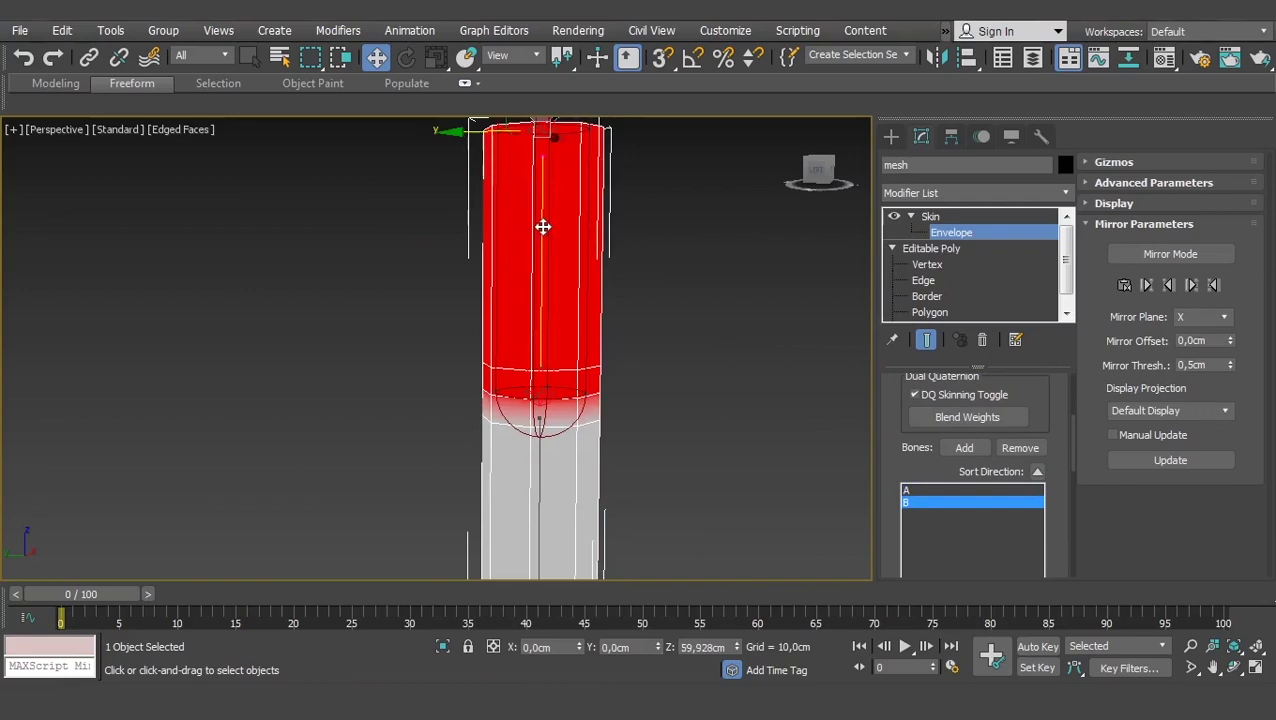
left_click(535, 458)
Pan and zoom out to frame the whole cylinder with bone B's upper influence shown
mouse_move(588, 281)
middle_mouse_down()
mouse_move(613, 390)
mouse_move(609, 190)
middle_mouse_up()
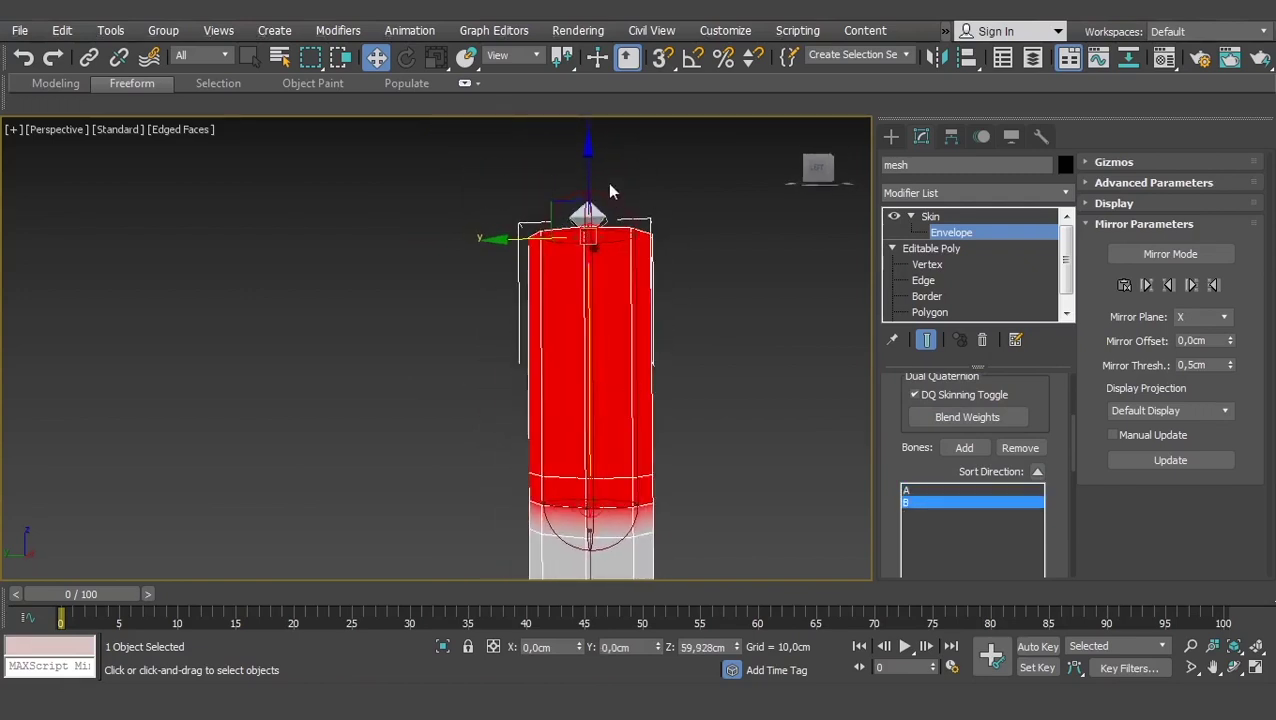
scroll(642, 322, "up", 3)
scroll(630, 292, "up", 4)
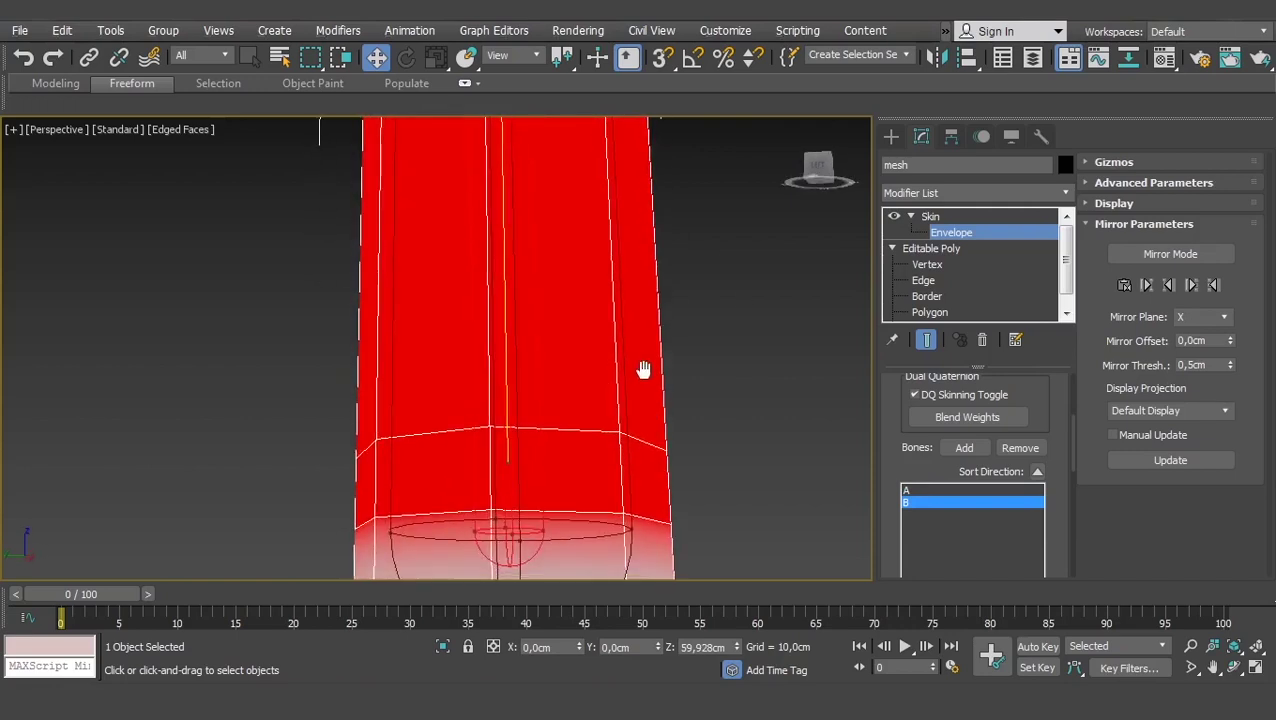
scroll(541, 305, "down", 3)
scroll(555, 352, "down", 2)
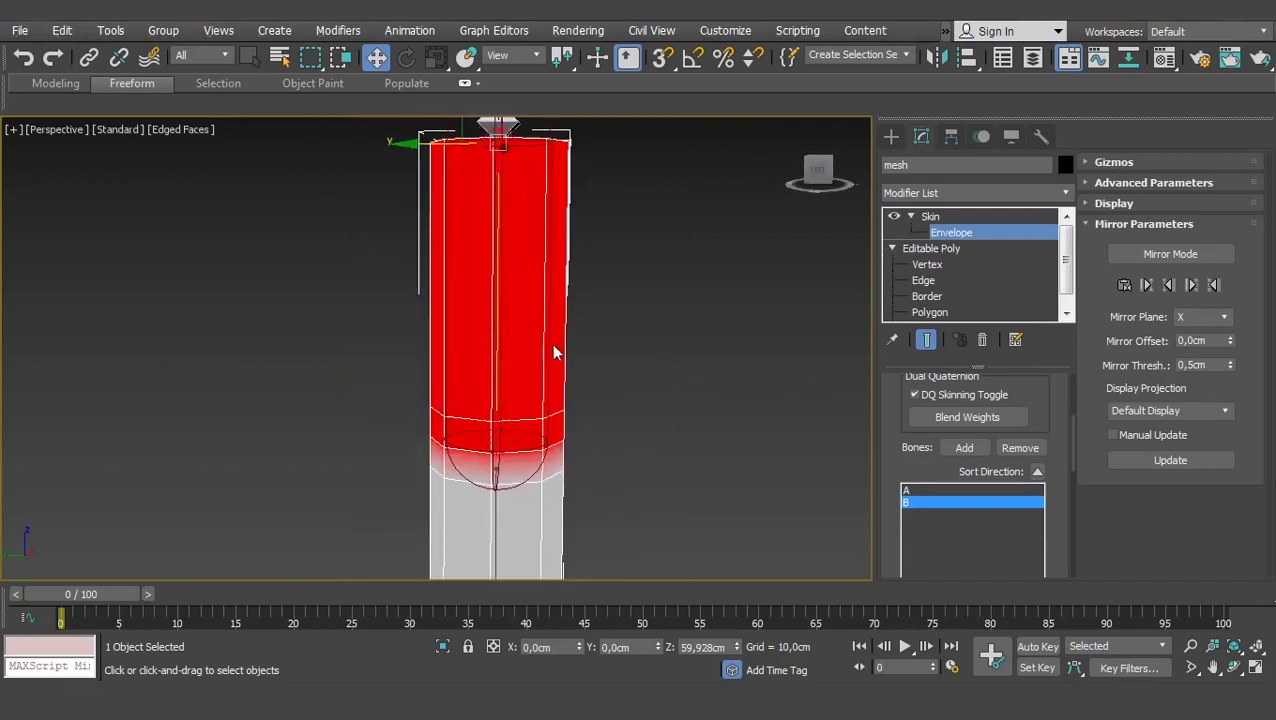
scroll(563, 447, "down", 2)
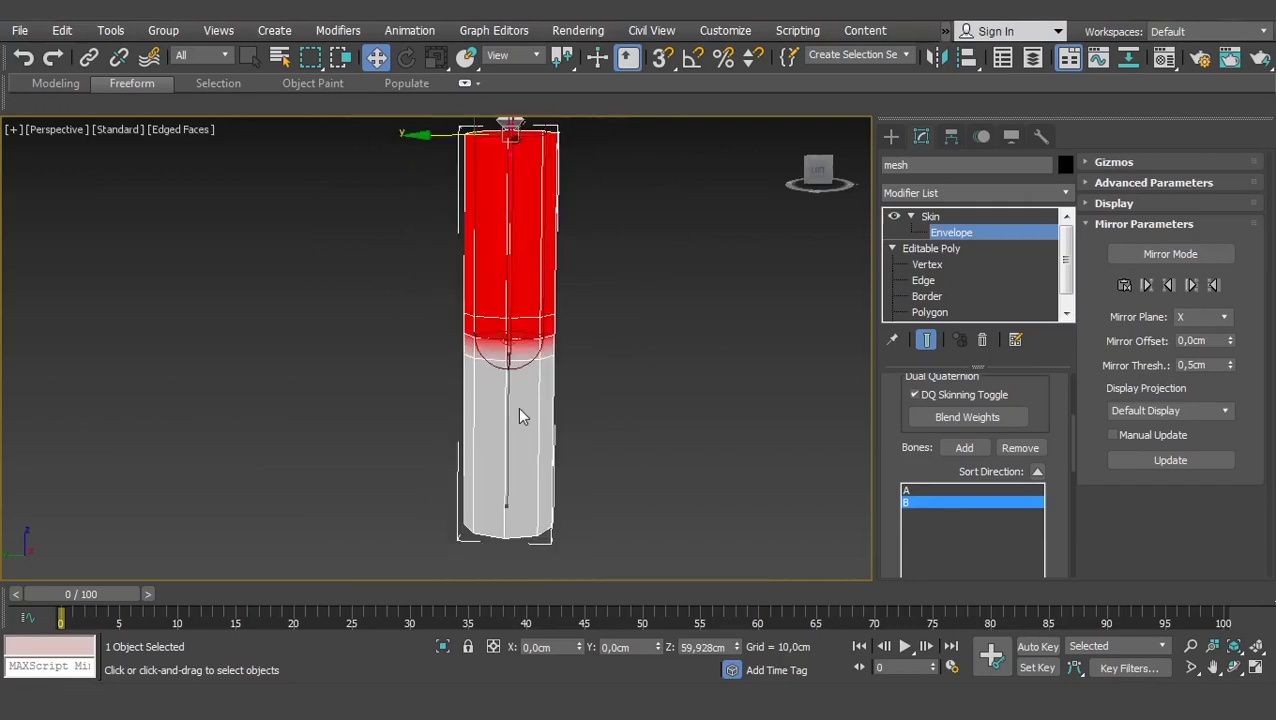
scroll(517, 407, "down", 2)
middle_click_drag(567, 381, 567, 421)
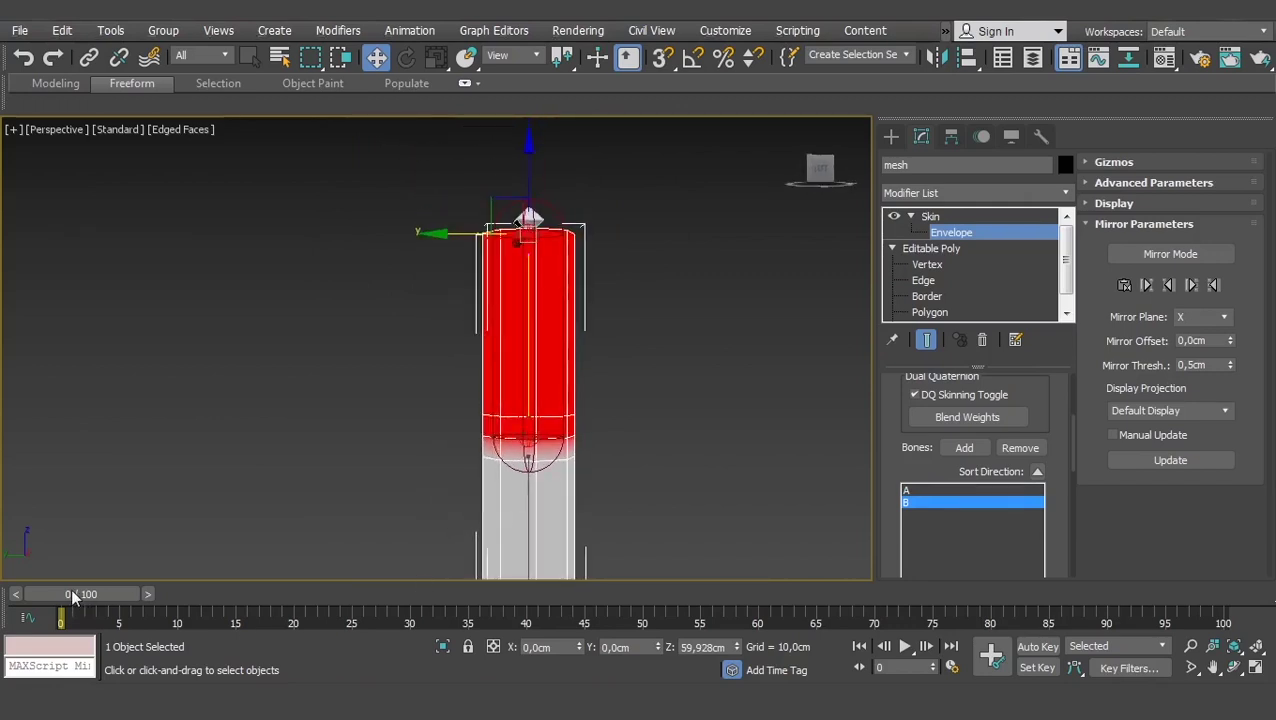
Scrub the time slider between frame 10's bent pose and the straight pose to compare
left_click_drag(71, 590, 197, 590)
key("w")
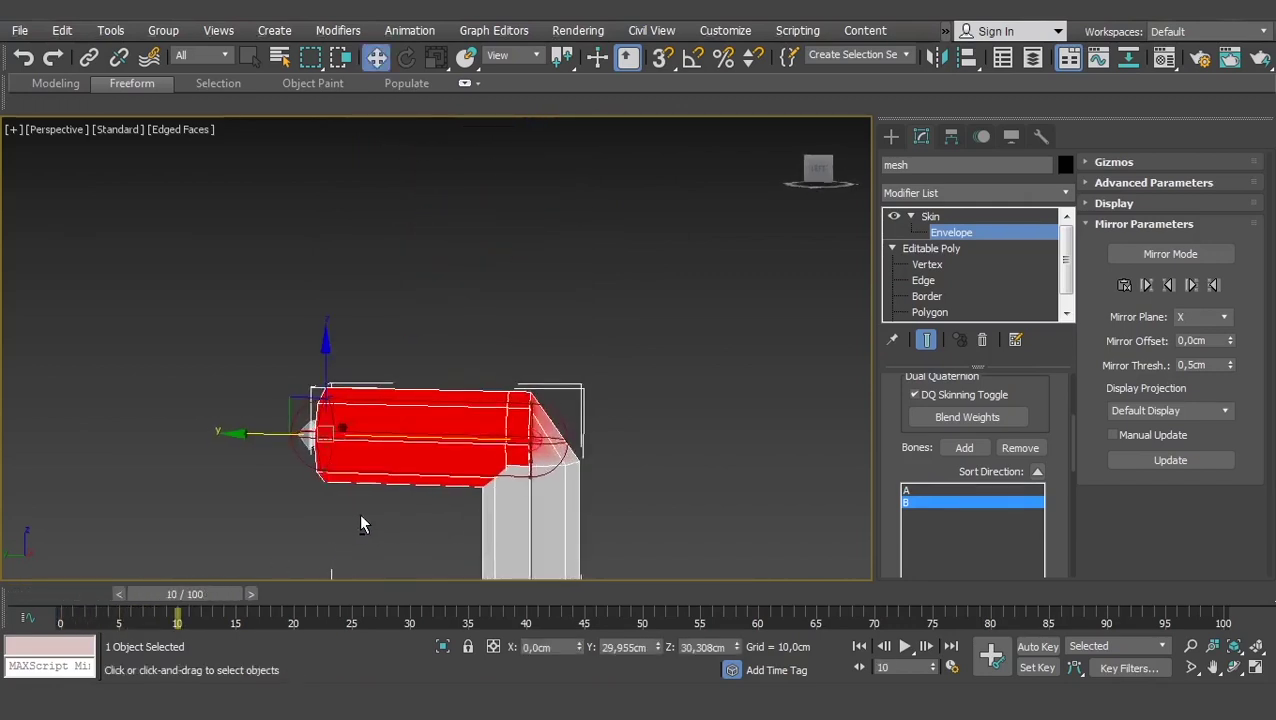
scroll(352, 515, "up", 2)
mouse_move(195, 598)
left_mouse_down()
mouse_move(60, 596)
mouse_move(272, 601)
mouse_move(2, 596)
mouse_move(247, 598)
left_mouse_up()
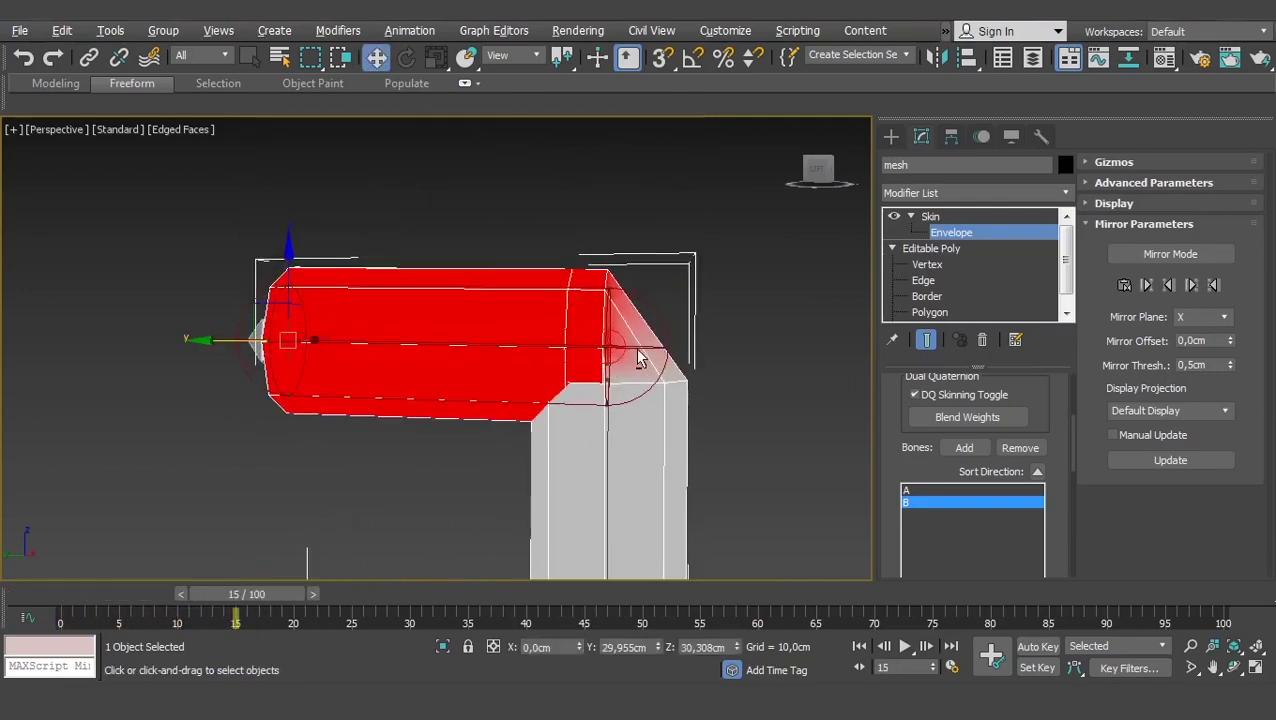
scroll(630, 300, "up", 2)
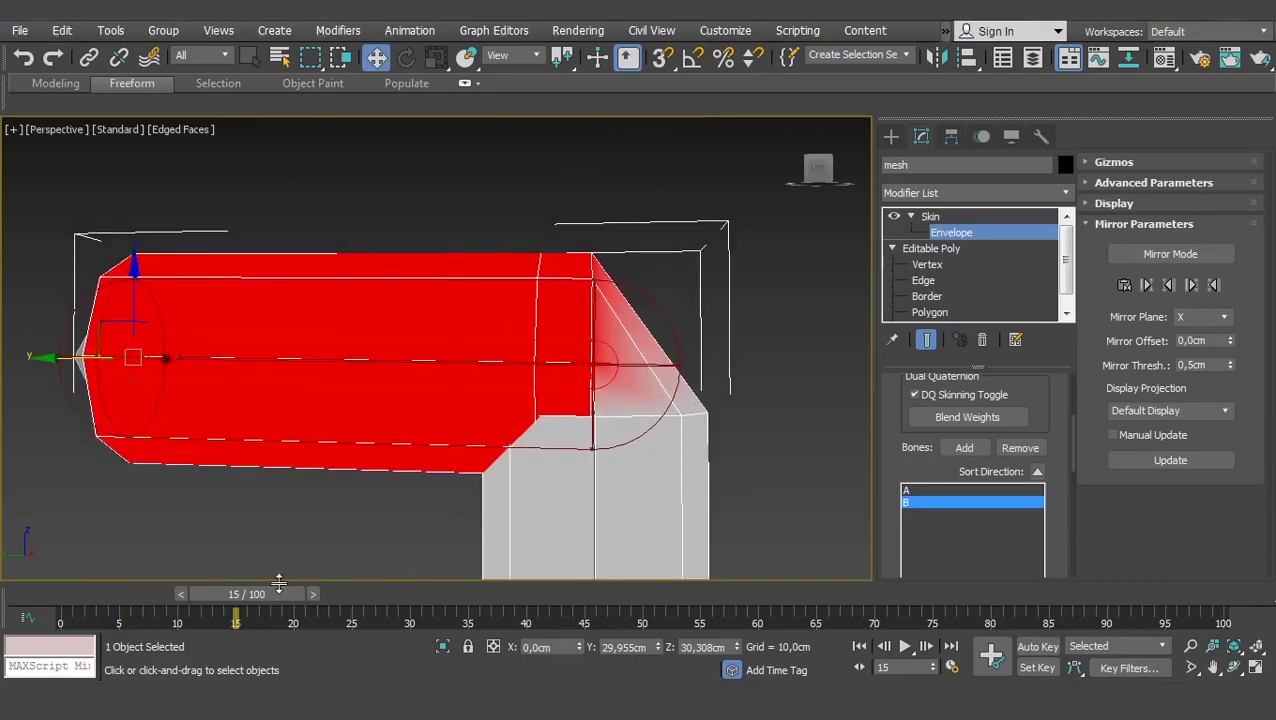
mouse_move(279, 583)
left_mouse_down()
mouse_move(150, 591)
mouse_move(157, 604)
mouse_move(190, 600)
mouse_move(125, 612)
mouse_move(200, 612)
mouse_move(75, 600)
mouse_move(219, 599)
left_mouse_up()
key("w")
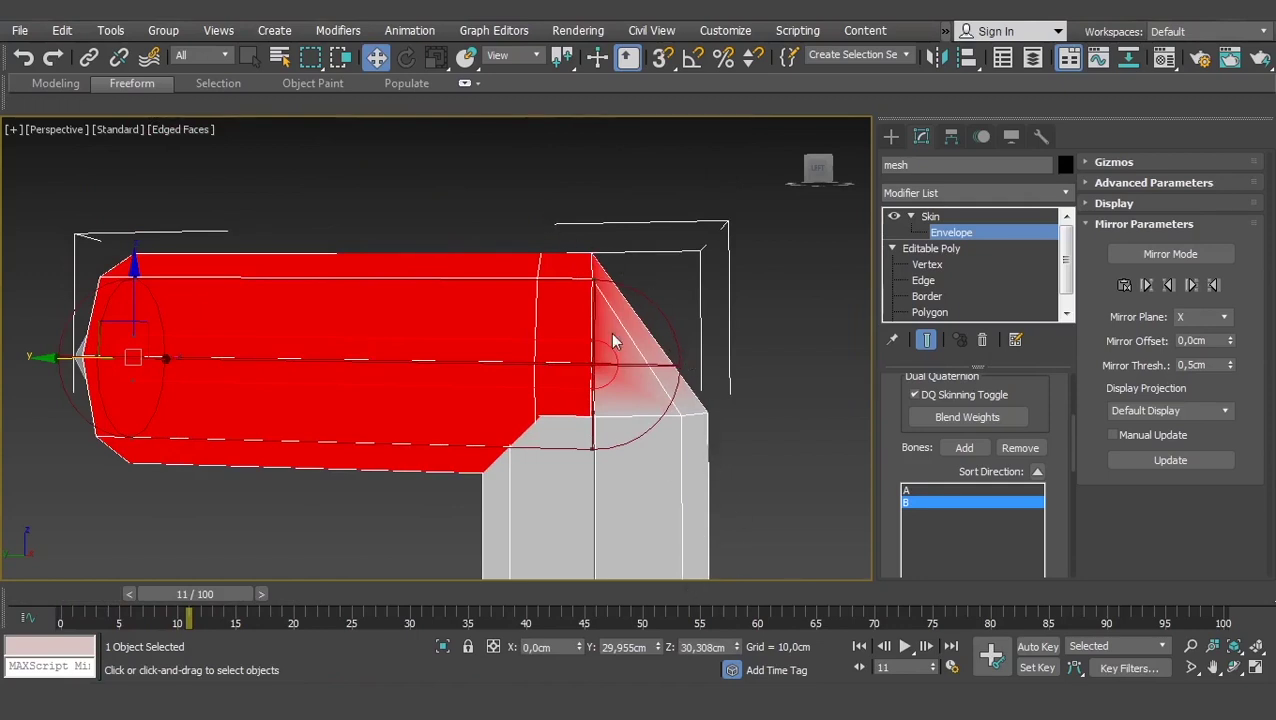
Orbit around the bent cylinder and scrub through frames 10–11, stopping at frame 14
middle_click_drag(612, 340, 630, 415, "alt")
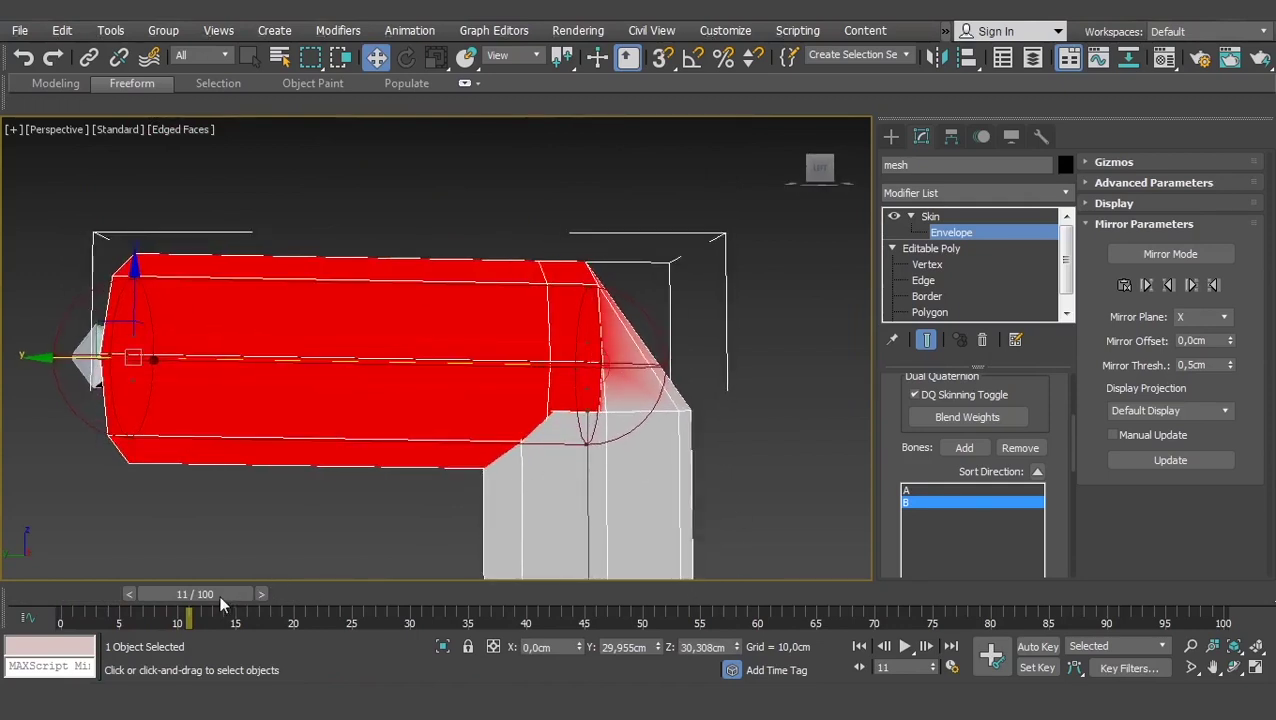
mouse_move(218, 594)
left_mouse_down()
mouse_move(51, 589)
mouse_move(234, 601)
mouse_move(219, 606)
left_mouse_up()
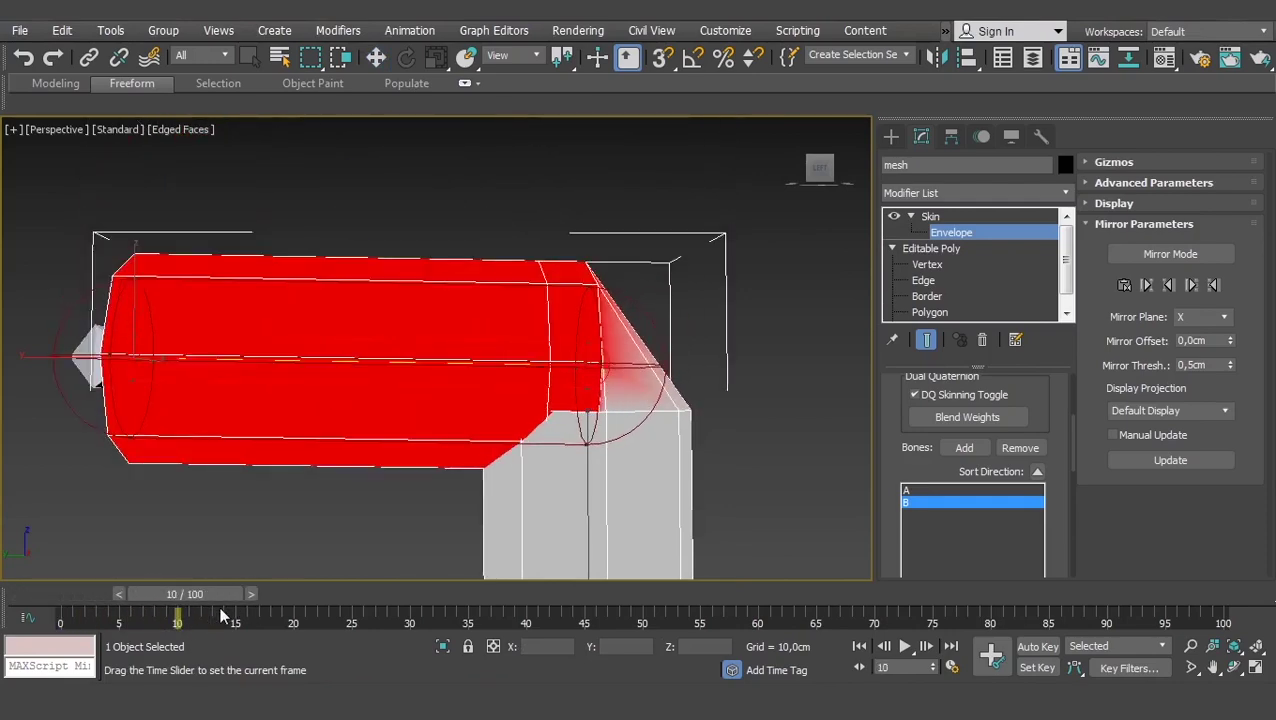
key("w")
mouse_move(622, 287)
middle_mouse_down("alt")
mouse_move(602, 321)
mouse_move(624, 288)
mouse_move(601, 318)
mouse_move(592, 288)
middle_mouse_up("alt")
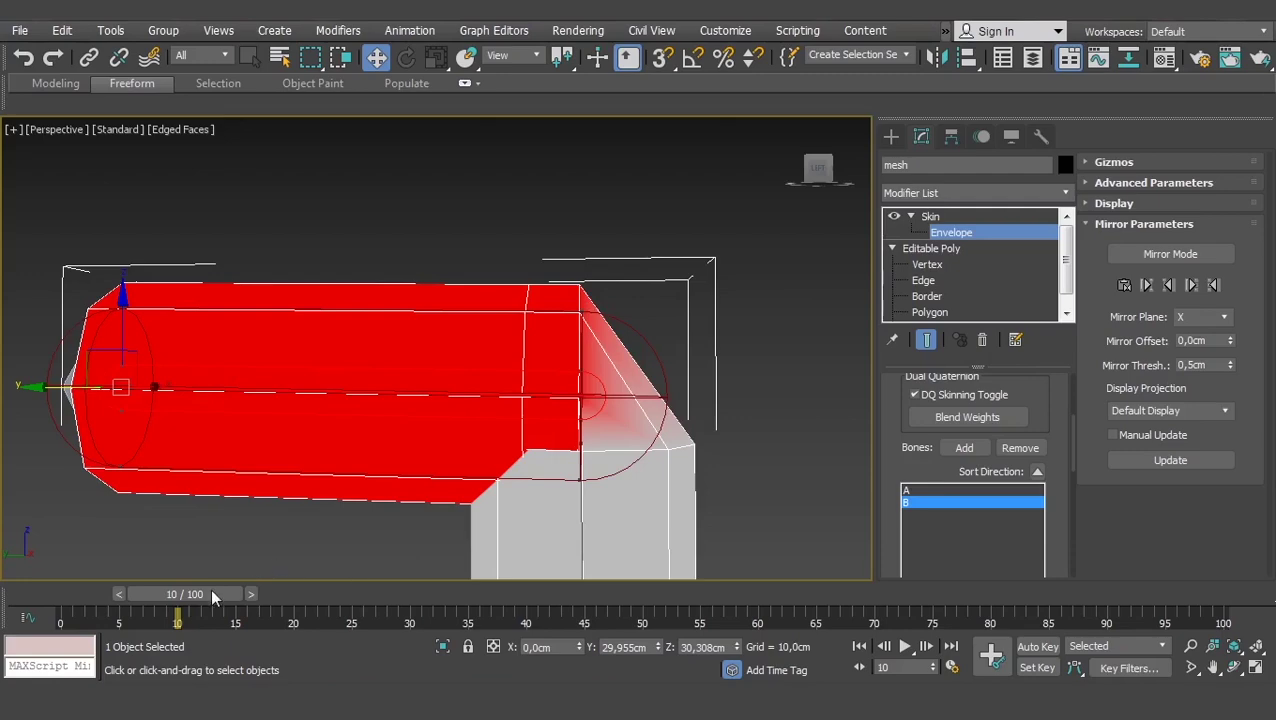
mouse_move(212, 594)
left_mouse_down()
mouse_move(96, 590)
mouse_move(222, 594)
left_mouse_up()
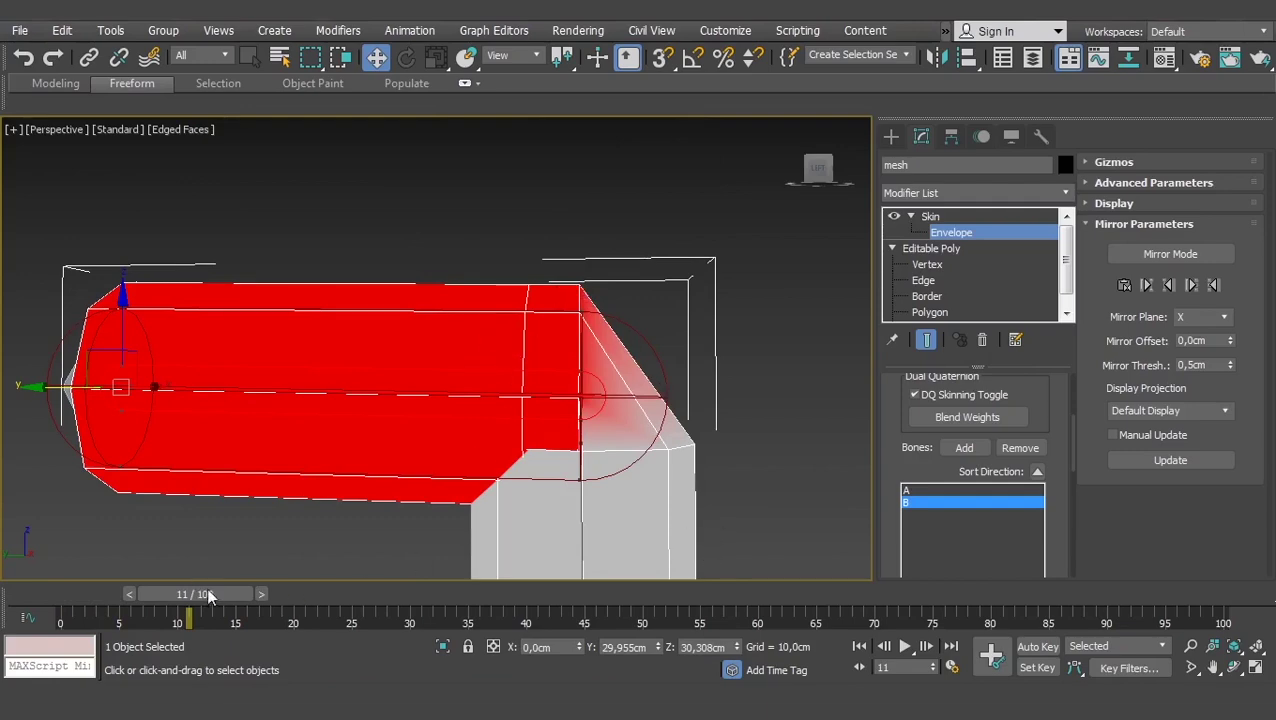
left_click_drag(208, 596, 236, 594)
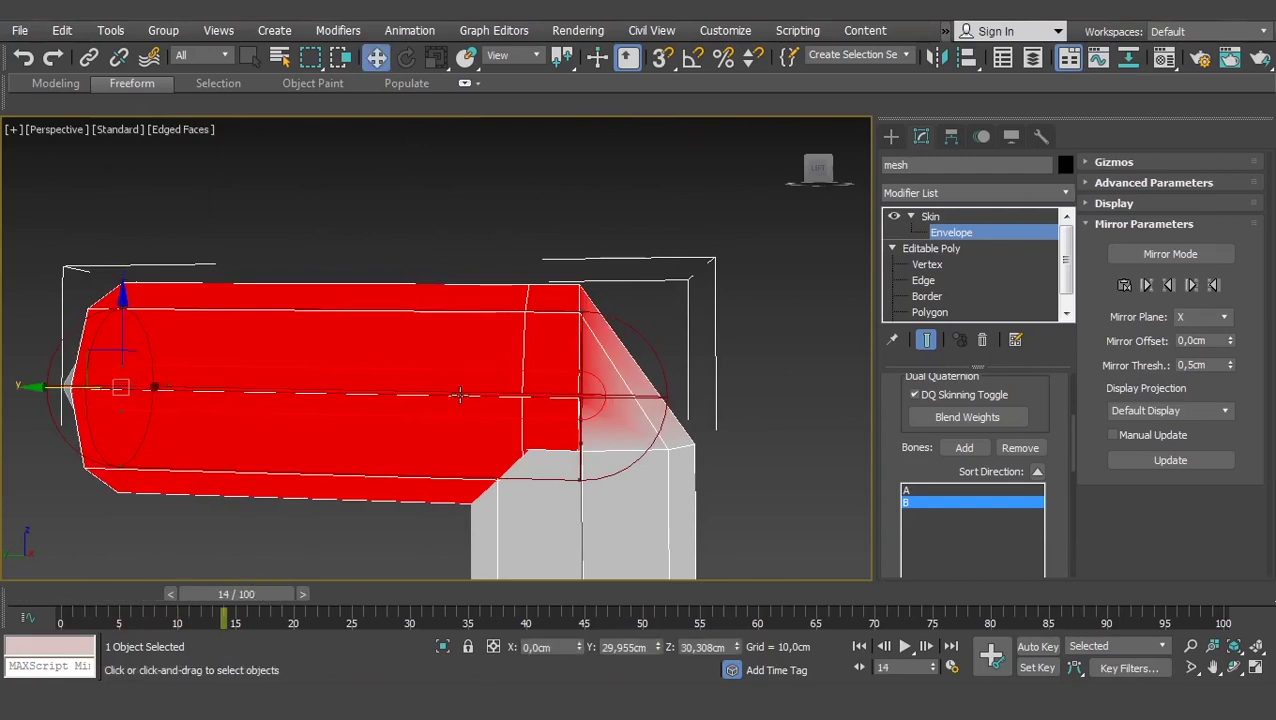
Drag bone B's elbow envelope end up and down along Z, settling at Z 35,107cm
mouse_move(578, 311)
left_mouse_down()
mouse_move(581, 255)
mouse_move(607, 373)
left_mouse_up()
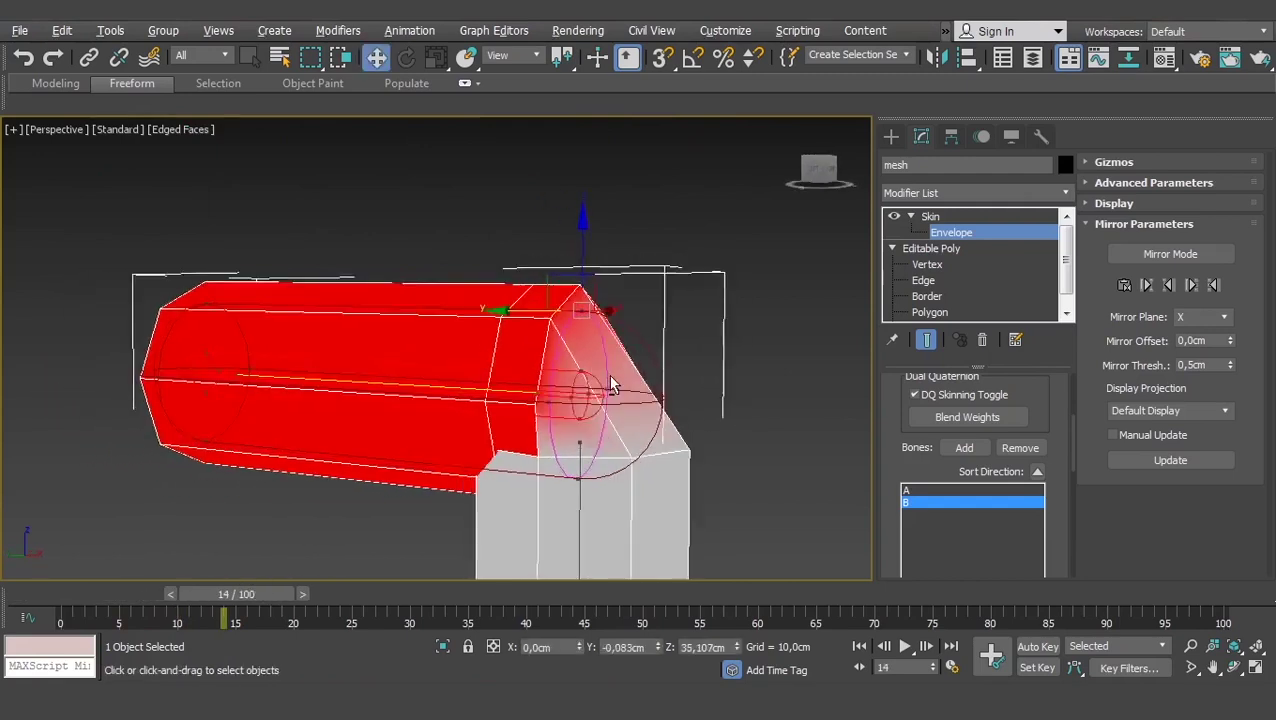
mouse_move(584, 240)
left_mouse_down()
mouse_move(583, 201)
mouse_move(590, 290)
left_mouse_up()
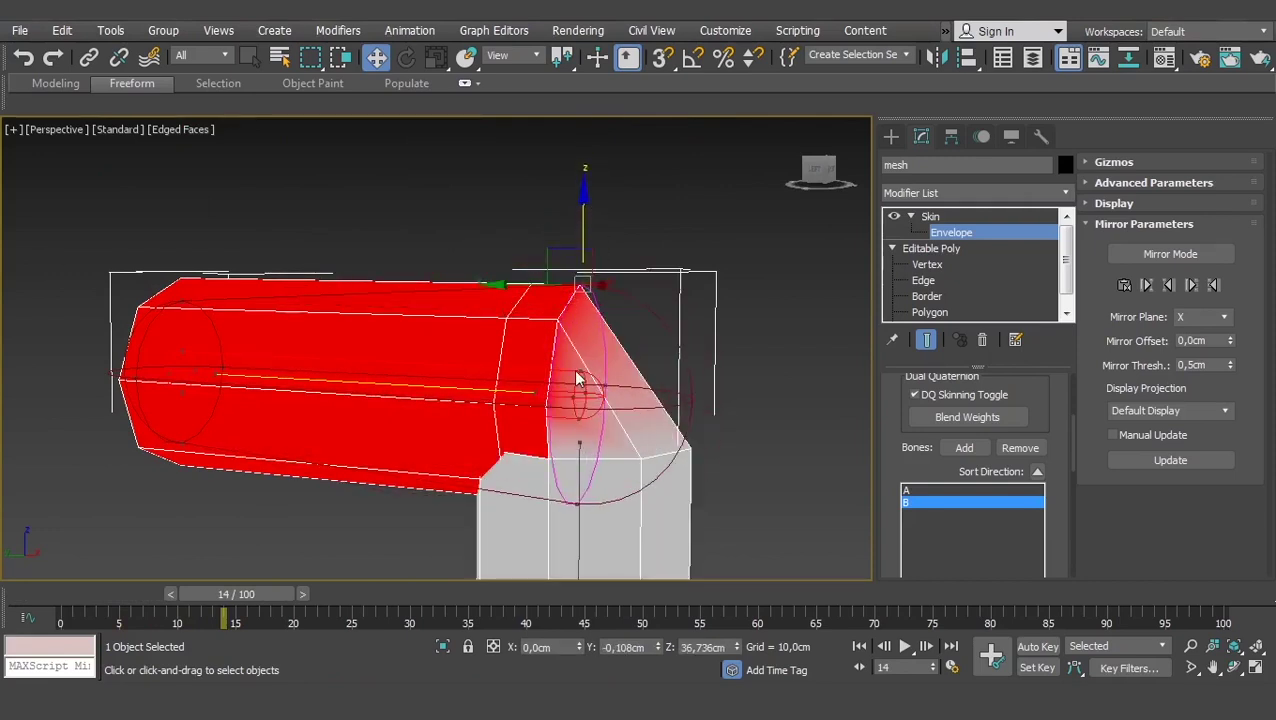
mouse_move(584, 279)
left_mouse_down()
mouse_move(583, 208)
mouse_move(575, 284)
mouse_move(602, 206)
mouse_move(598, 232)
left_mouse_up()
middle_click_drag(548, 360, 573, 366, "alt")
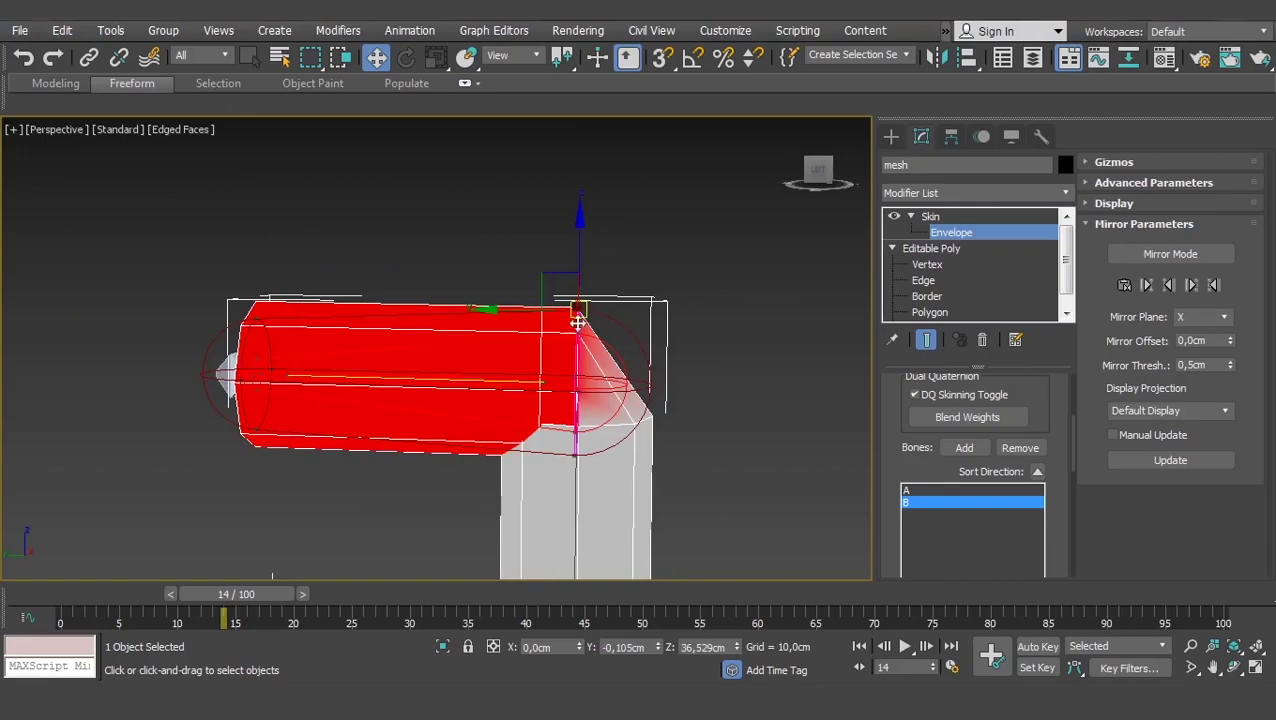
left_click_drag(590, 316, 589, 312)
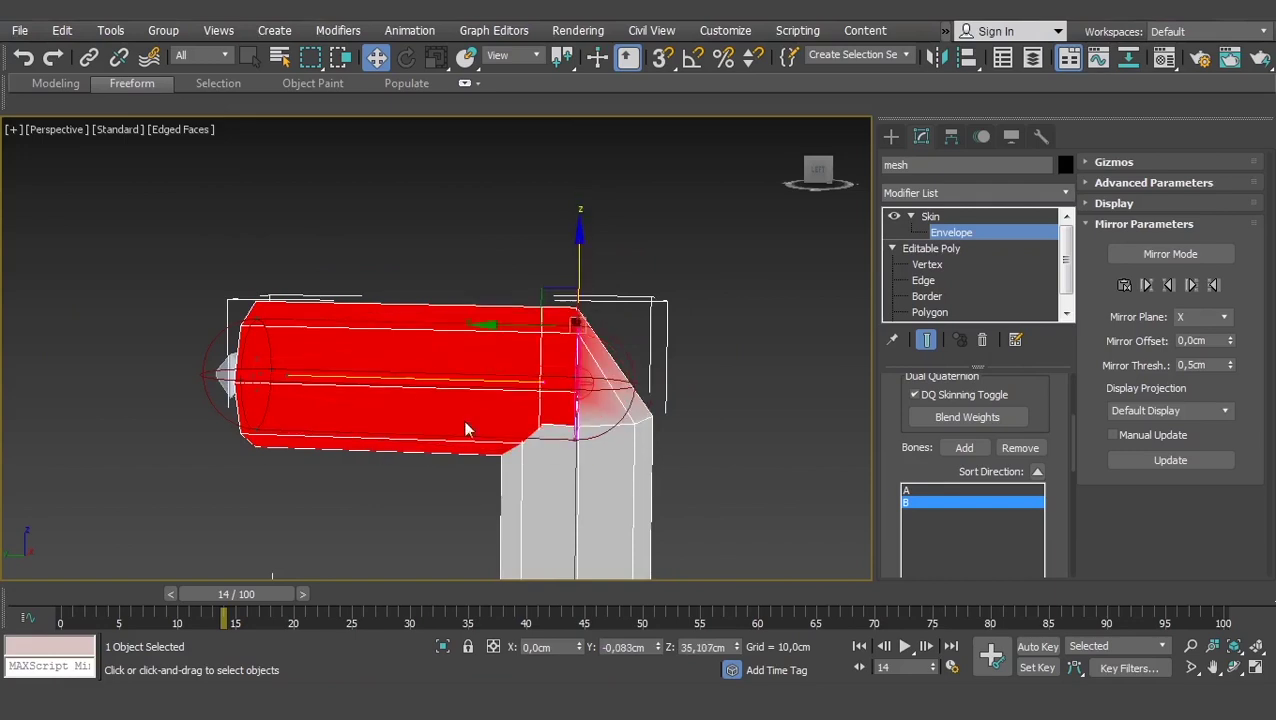
left_click_drag(365, 449, 656, 470)
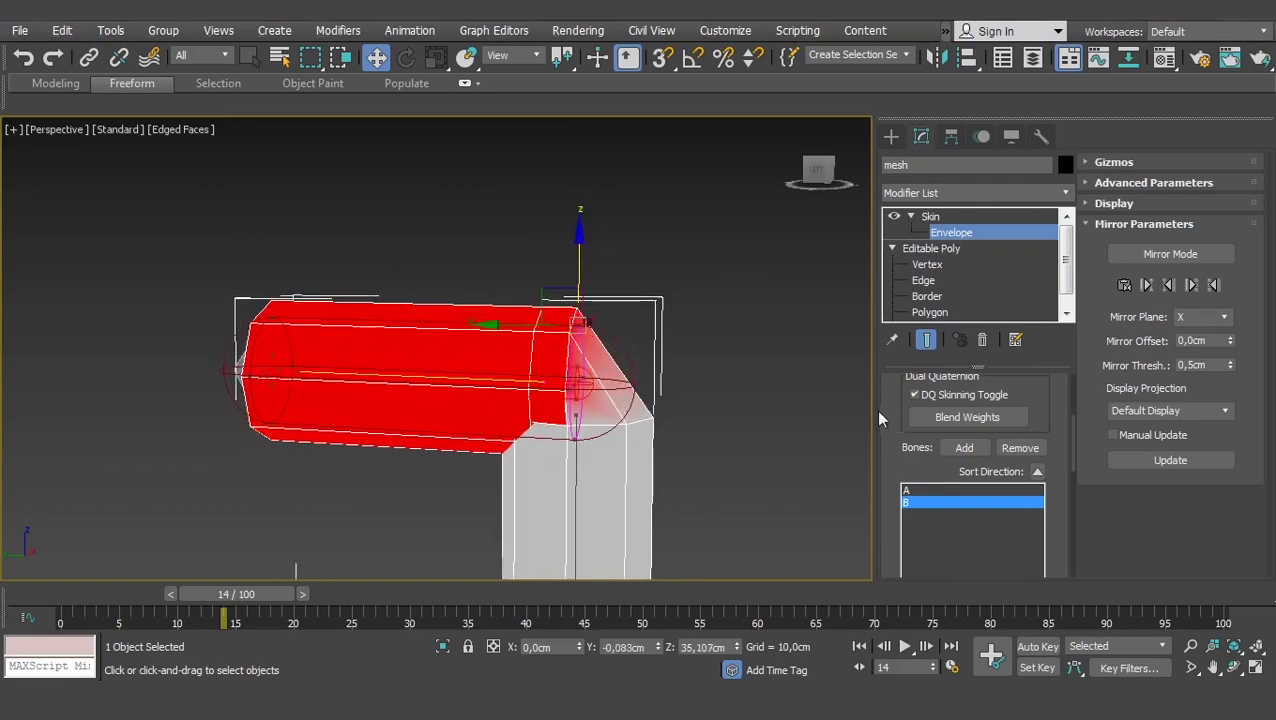
scroll(887, 402, "up", 5)
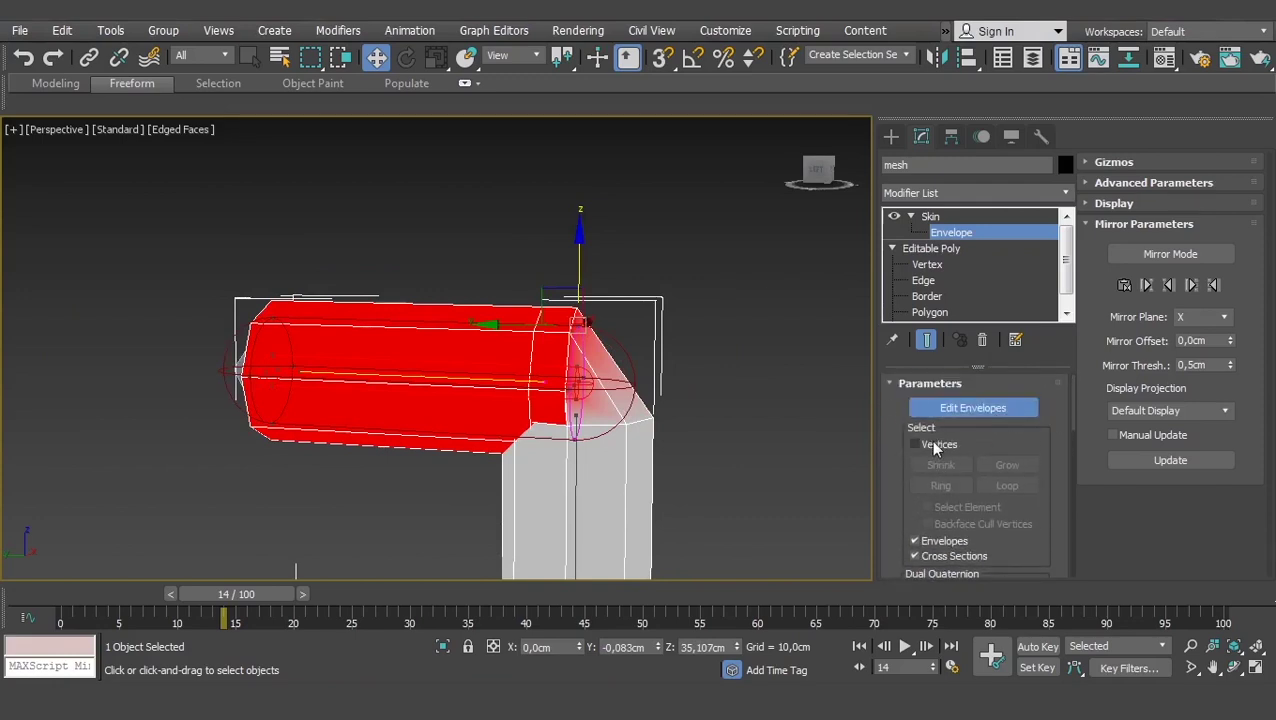
Check Select > Vertices in the Skin Parameters rollout and tilt the view toward the joint end
left_click(938, 446)
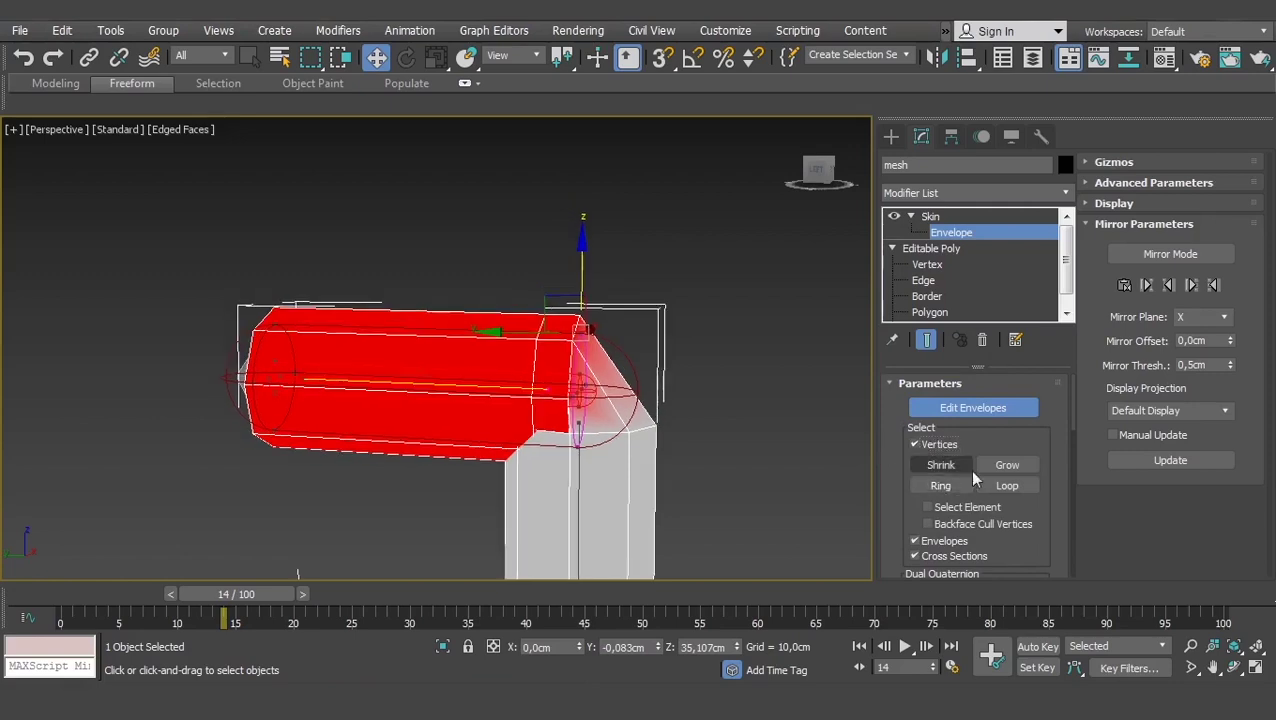
scroll(706, 415, "up", 1)
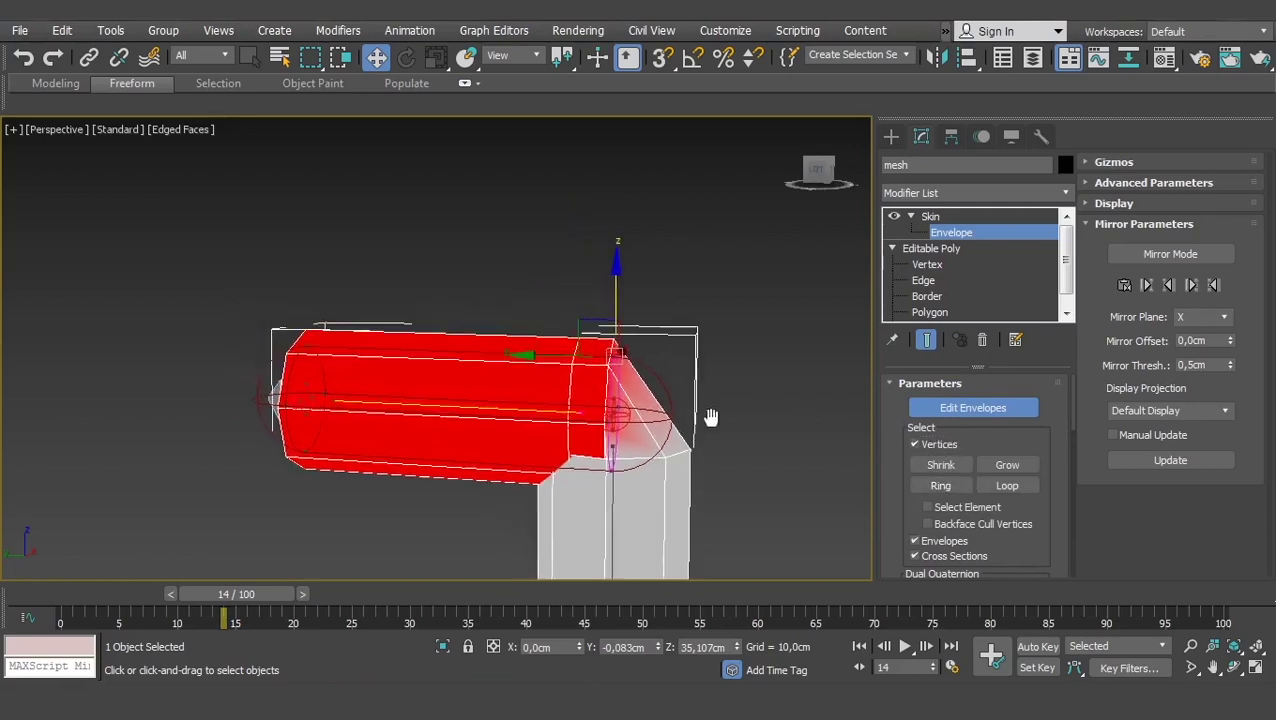
scroll(624, 260, "up", 2)
scroll(624, 258, "up", 1)
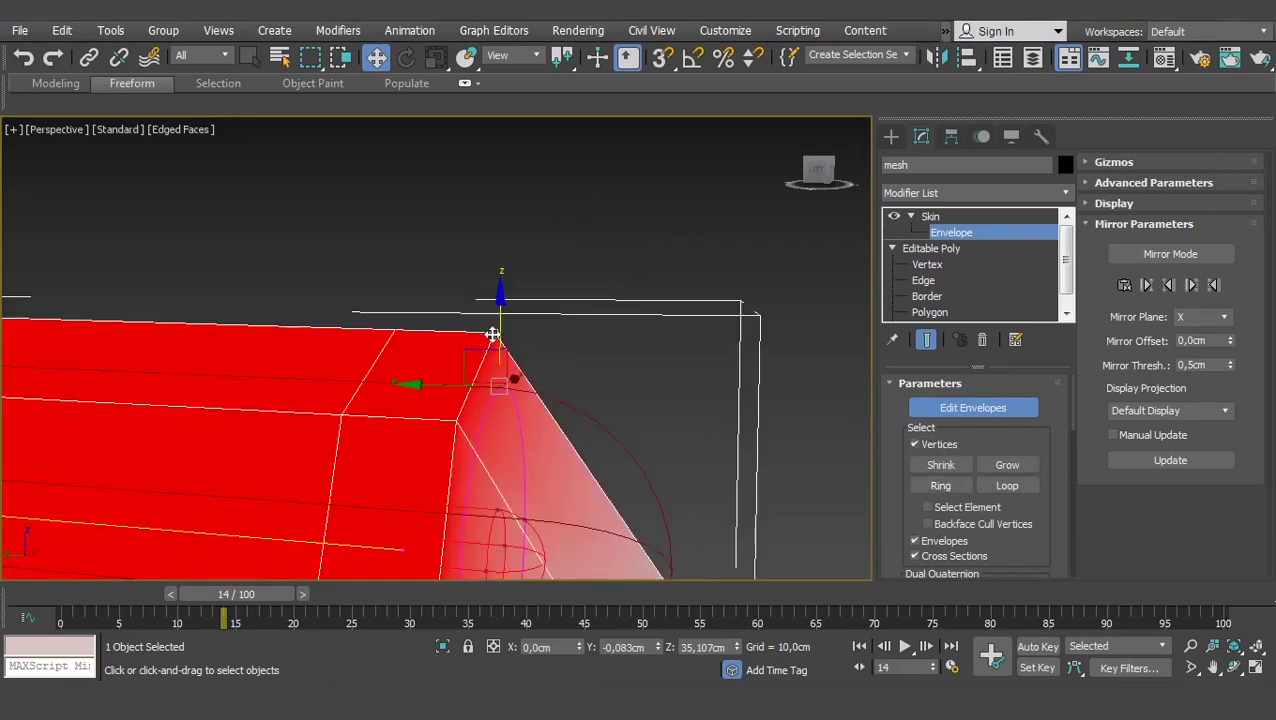
scroll(490, 333, "down", 1)
middle_click_drag(585, 350, 641, 351, "alt")
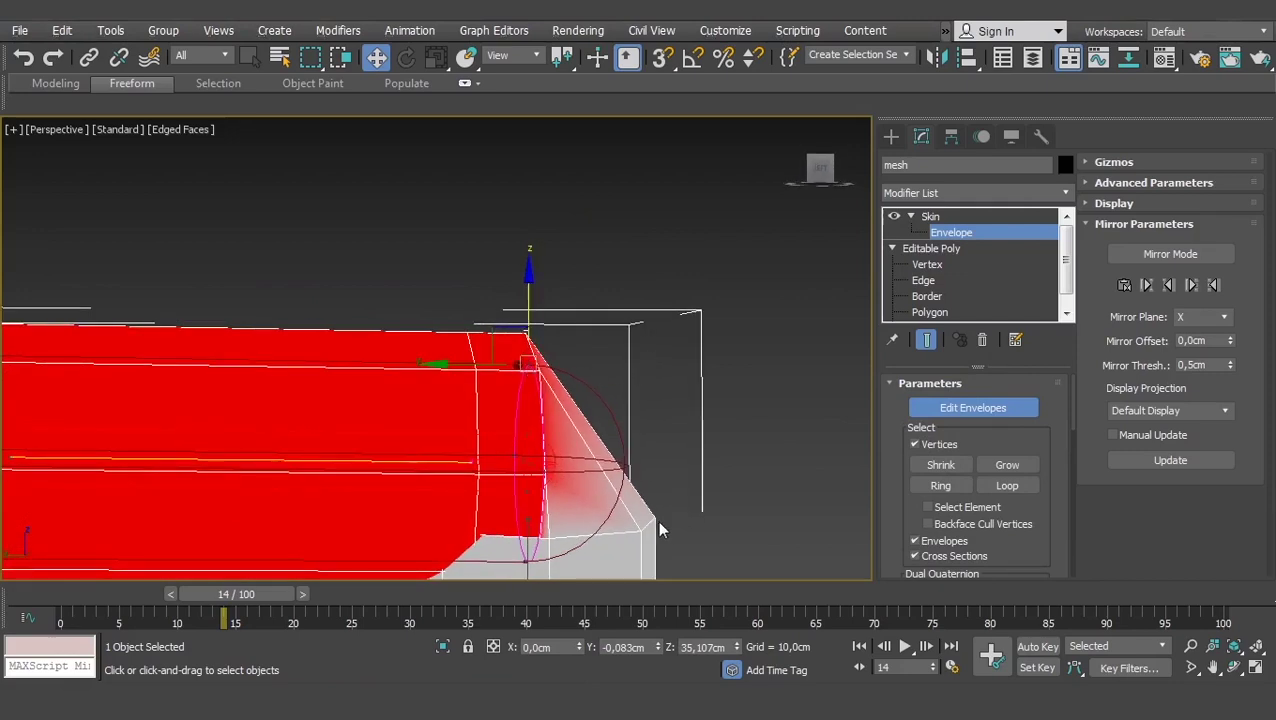
Scroll the Skin modifier panel down to the Weight Tool button
scroll(626, 313, "down", 1)
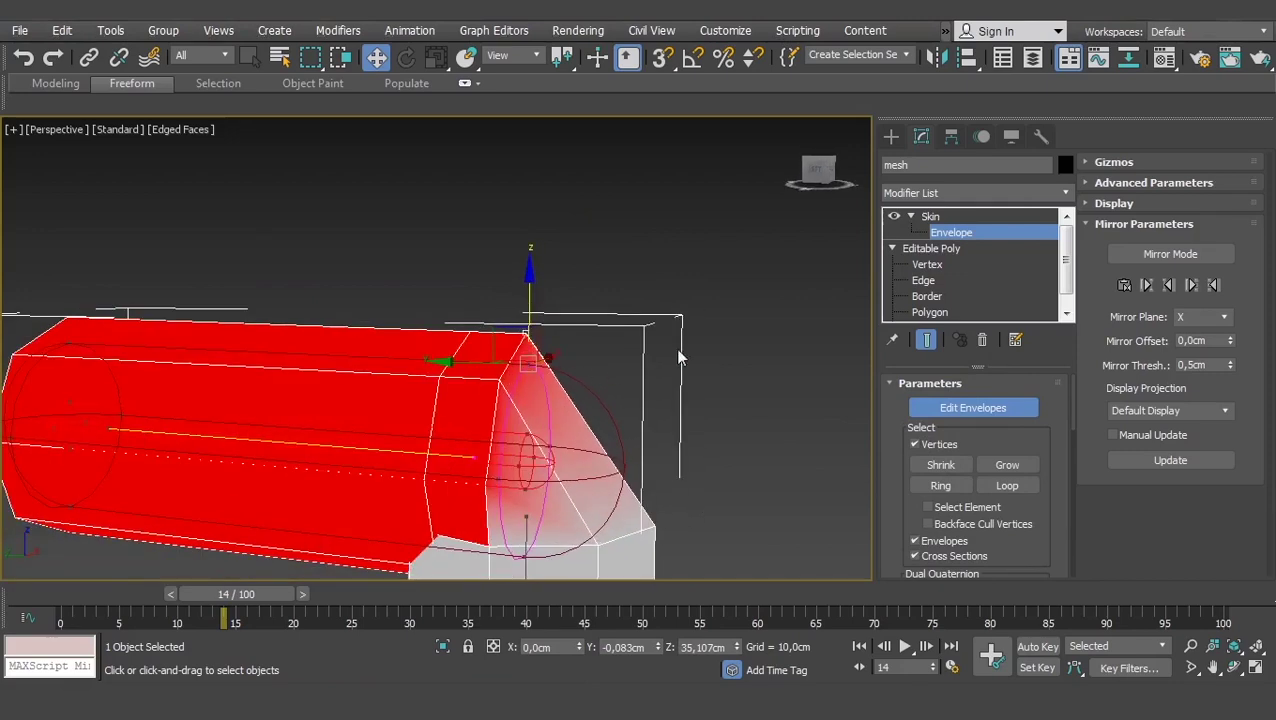
scroll(855, 437, "down", 1)
scroll(910, 495, "down", 3)
scroll(910, 495, "down", 3)
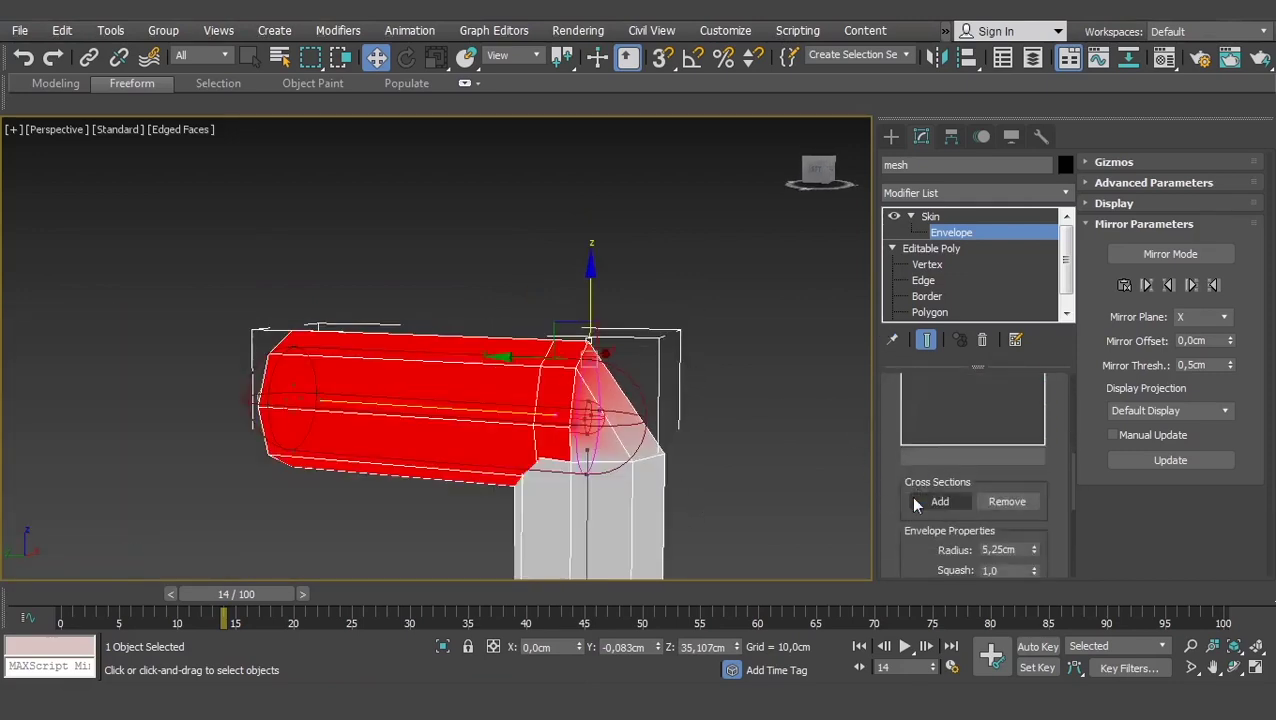
scroll(910, 495, "down", 3)
scroll(921, 530, "down", 3)
scroll(921, 530, "down", 2)
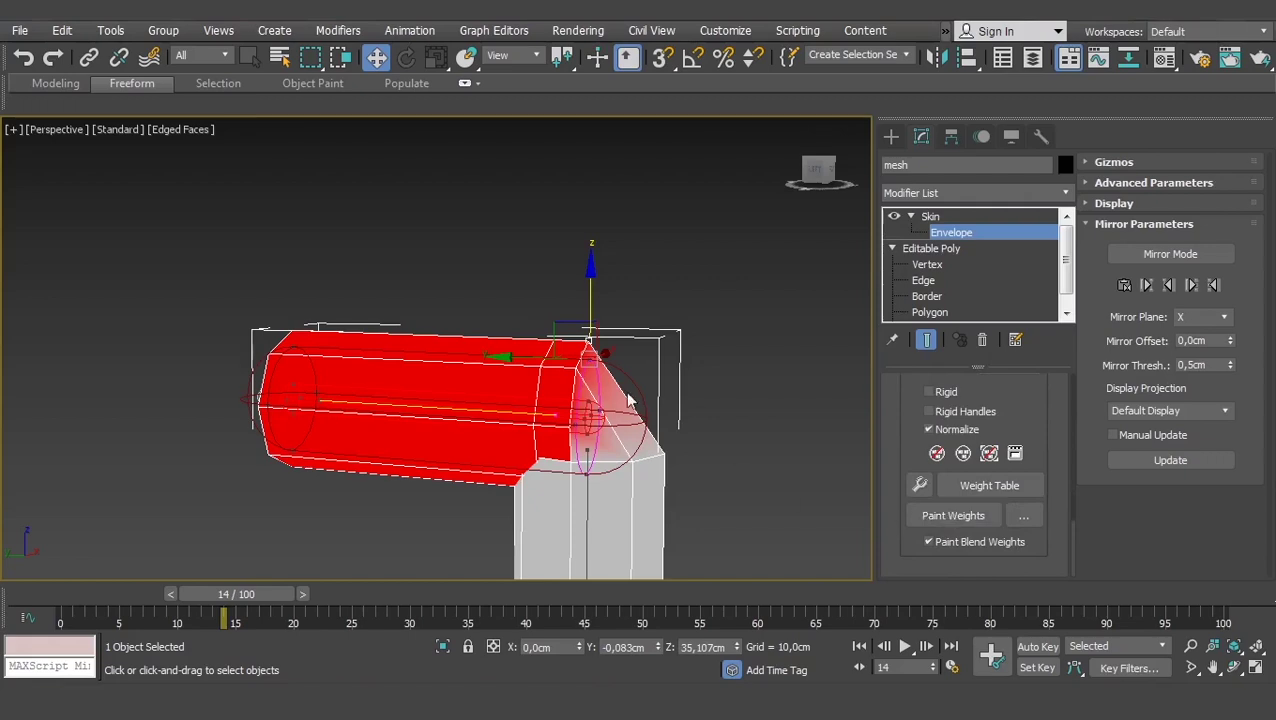
Bring up the Weight Tool dialog, move it aside, and orbit closer to the joint
left_click(919, 485)
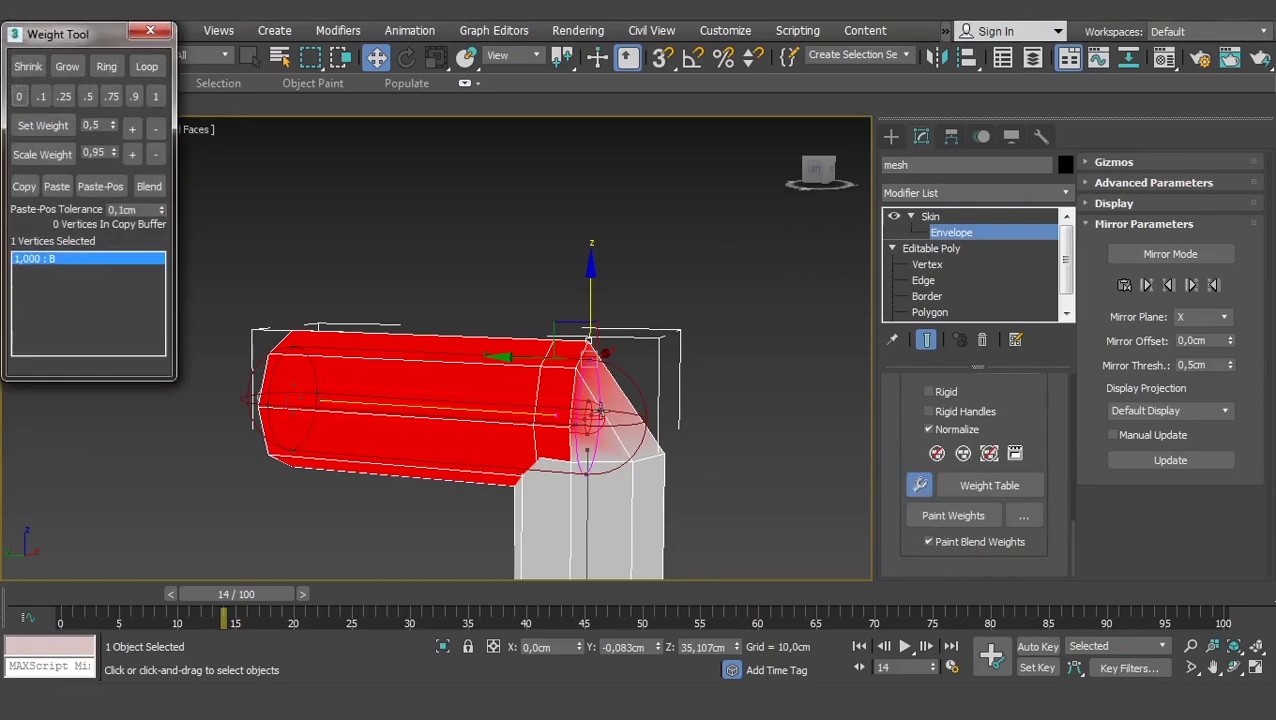
mouse_move(575, 415)
middle_mouse_down("alt")
mouse_move(602, 410)
mouse_move(593, 436)
mouse_move(650, 398)
middle_mouse_up("alt")
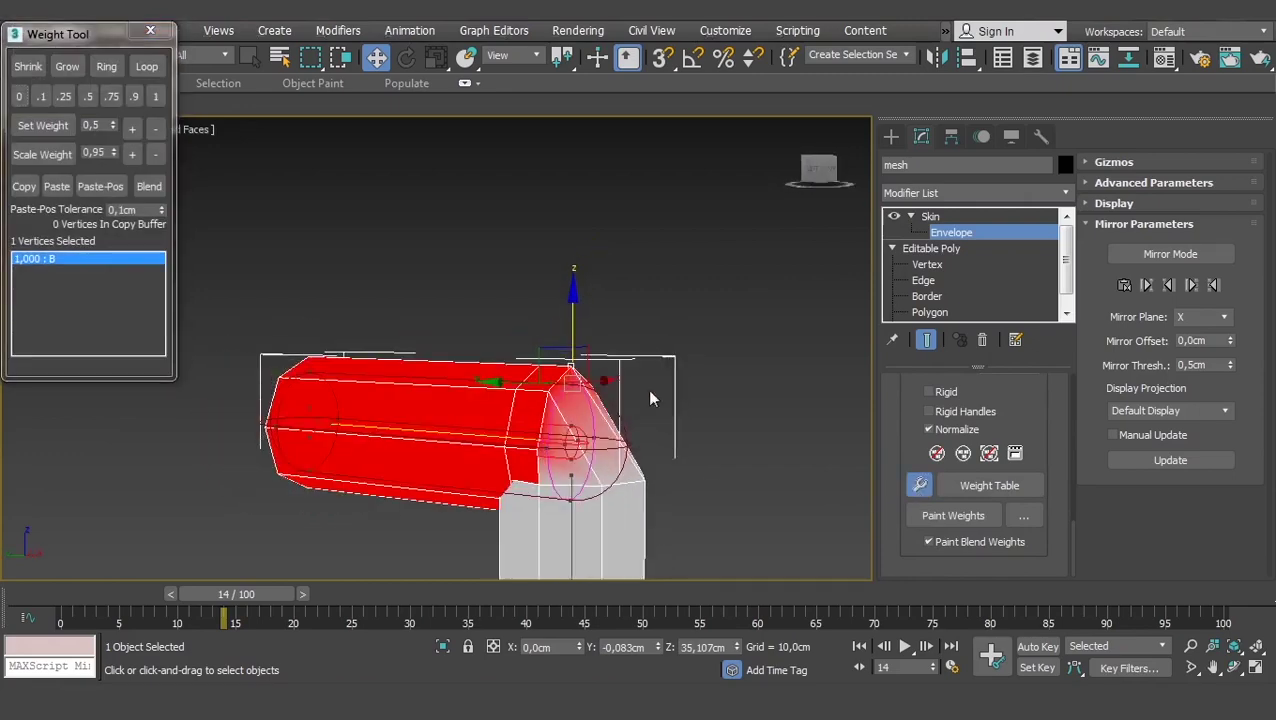
scroll(650, 398, "up", 2)
left_click_drag(89, 40, 130, 173)
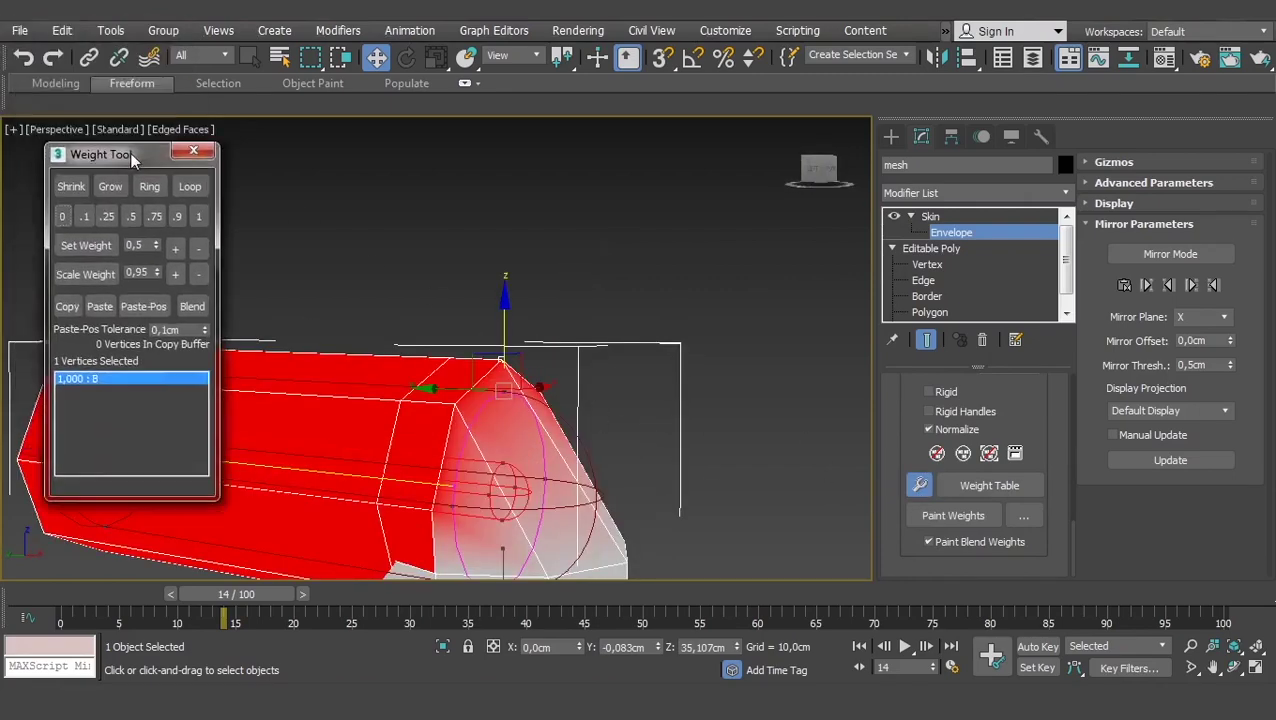
mouse_move(571, 300)
middle_mouse_down("alt")
mouse_move(692, 342)
mouse_move(635, 321)
middle_mouse_up("alt")
Select only the tip vertex at the bend, weighted 1,000 to bone B
left_click(655, 328)
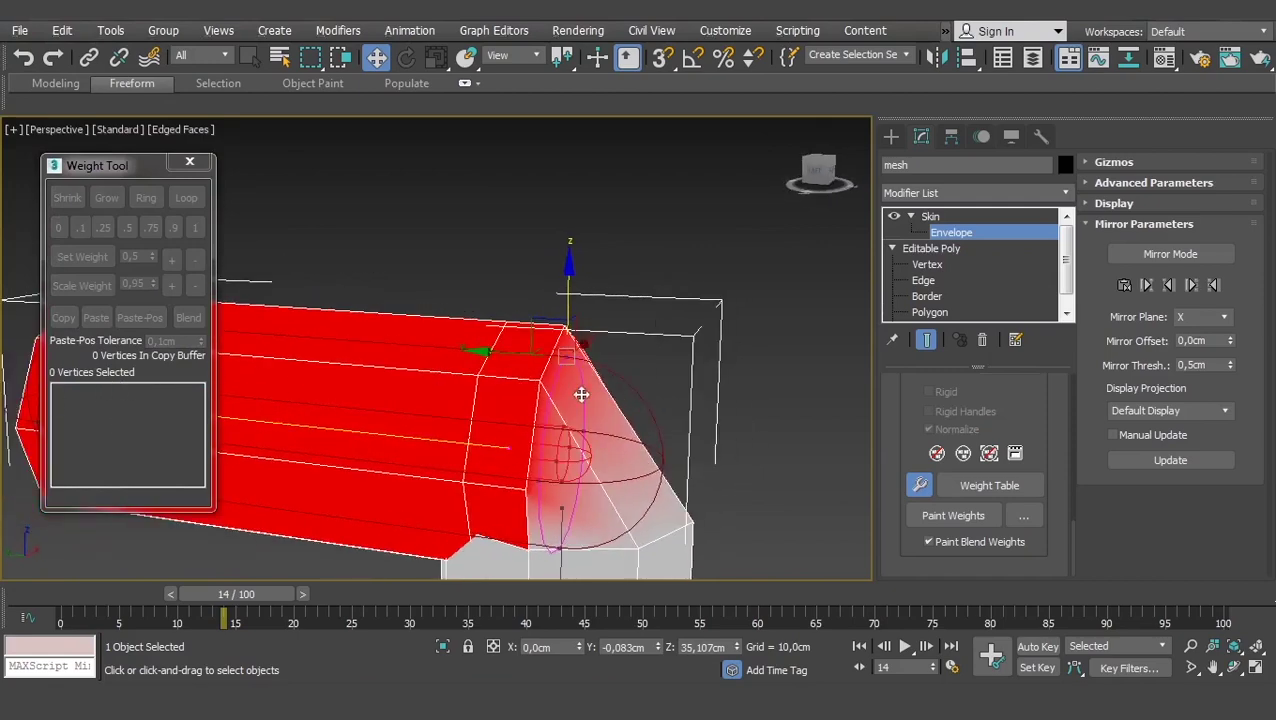
scroll(581, 394, "up", 2)
left_click(557, 309)
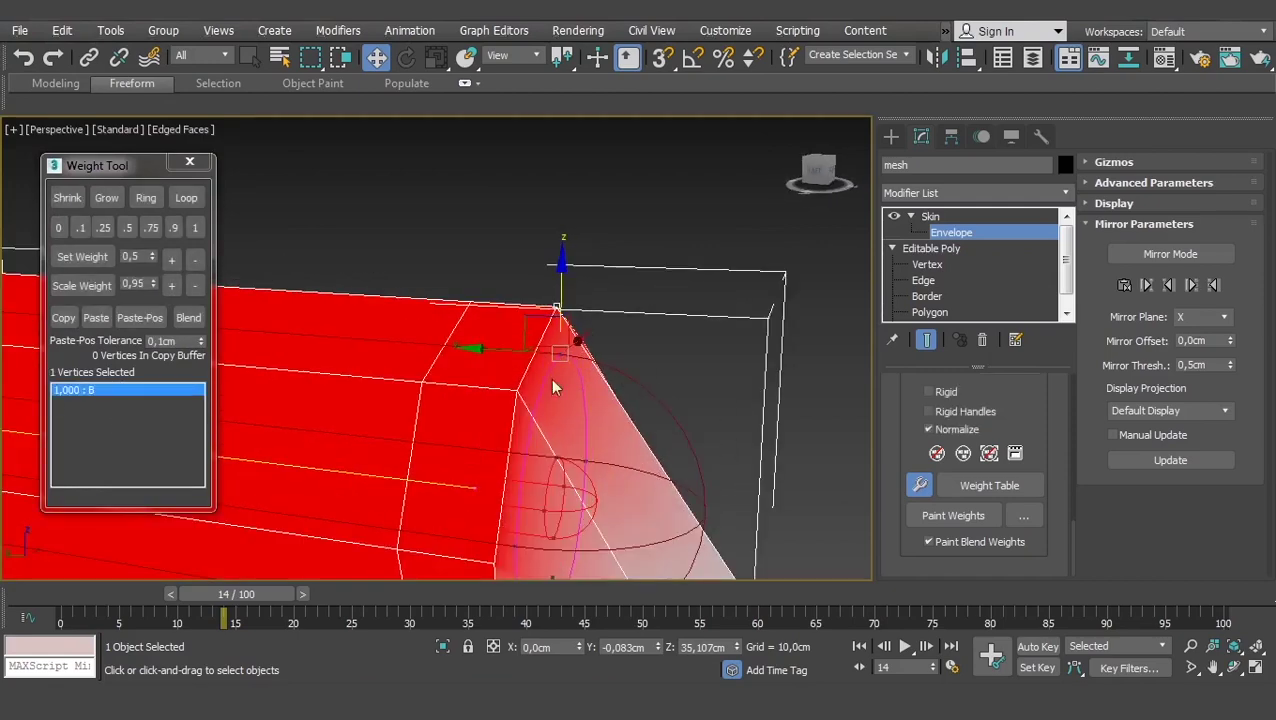
middle_click_drag(530, 392, 572, 362, "alt")
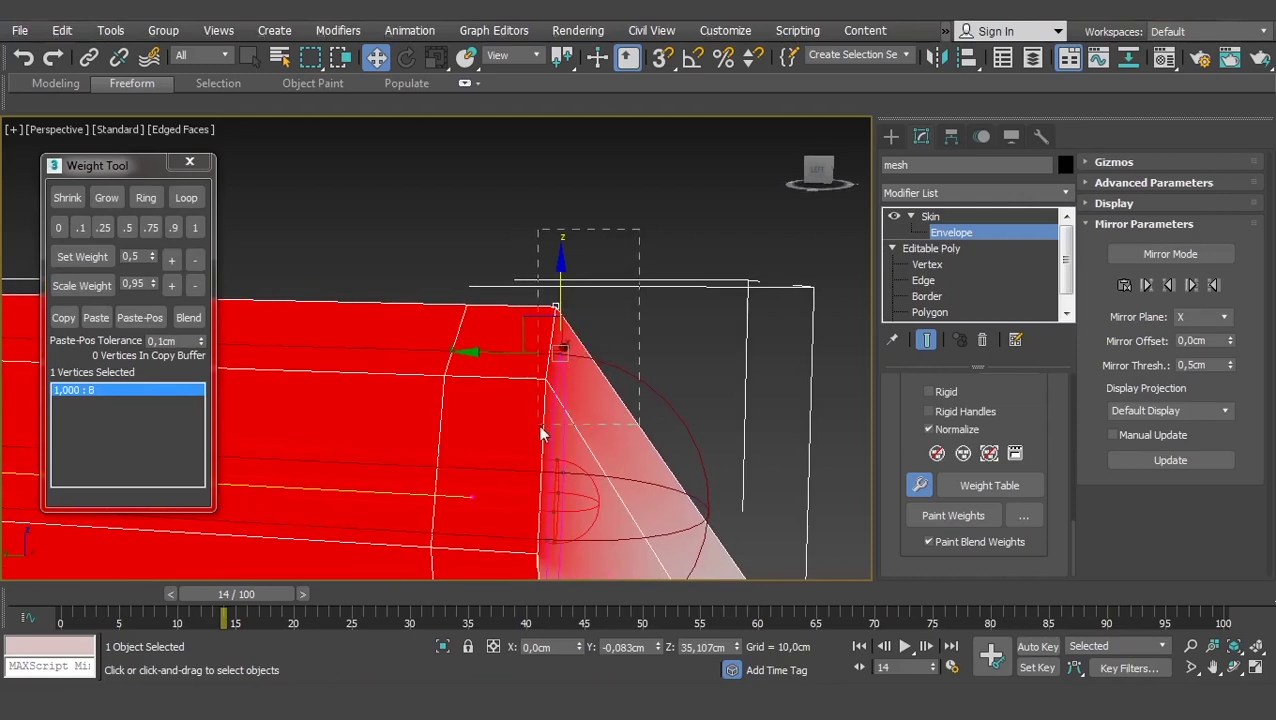
left_click(545, 378, "ctrl")
left_click(527, 293)
left_click(557, 307)
mouse_move(569, 237)
middle_mouse_down("alt")
mouse_move(641, 447)
mouse_move(621, 419)
mouse_move(601, 427)
mouse_move(638, 434)
middle_mouse_up("alt")
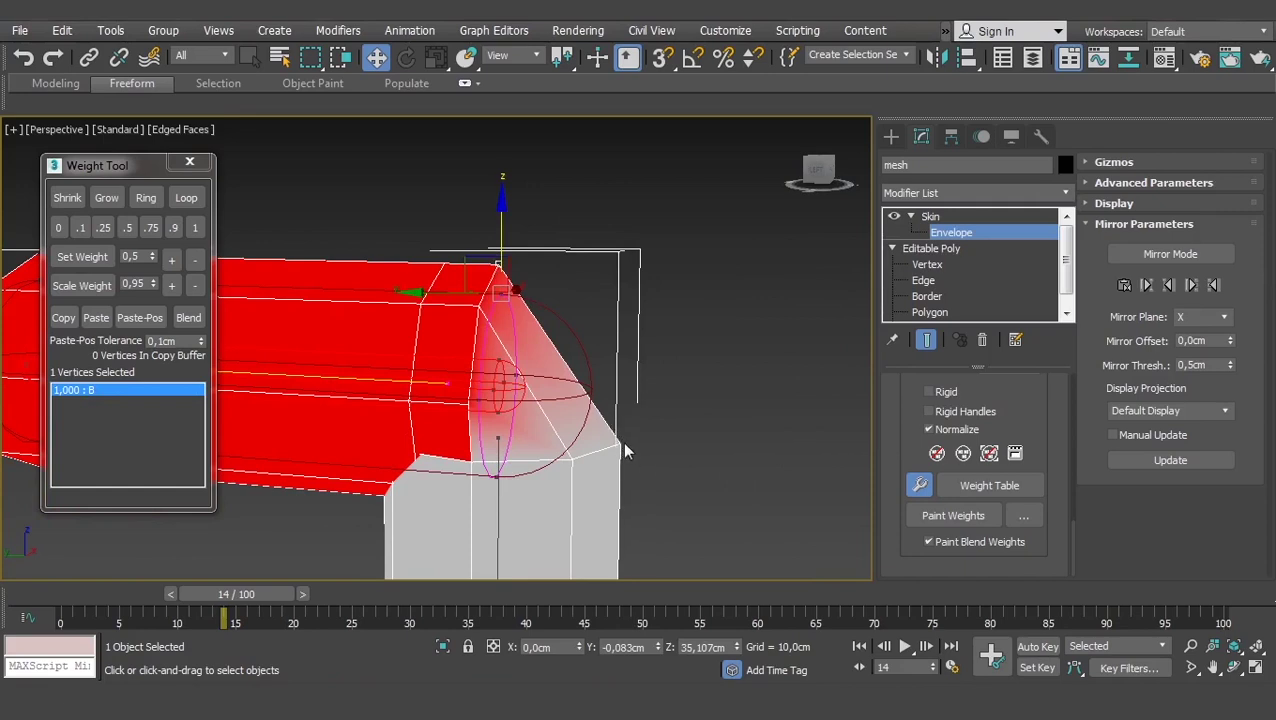
Make bone A the active bone in the Skin bone list
left_click(106, 418)
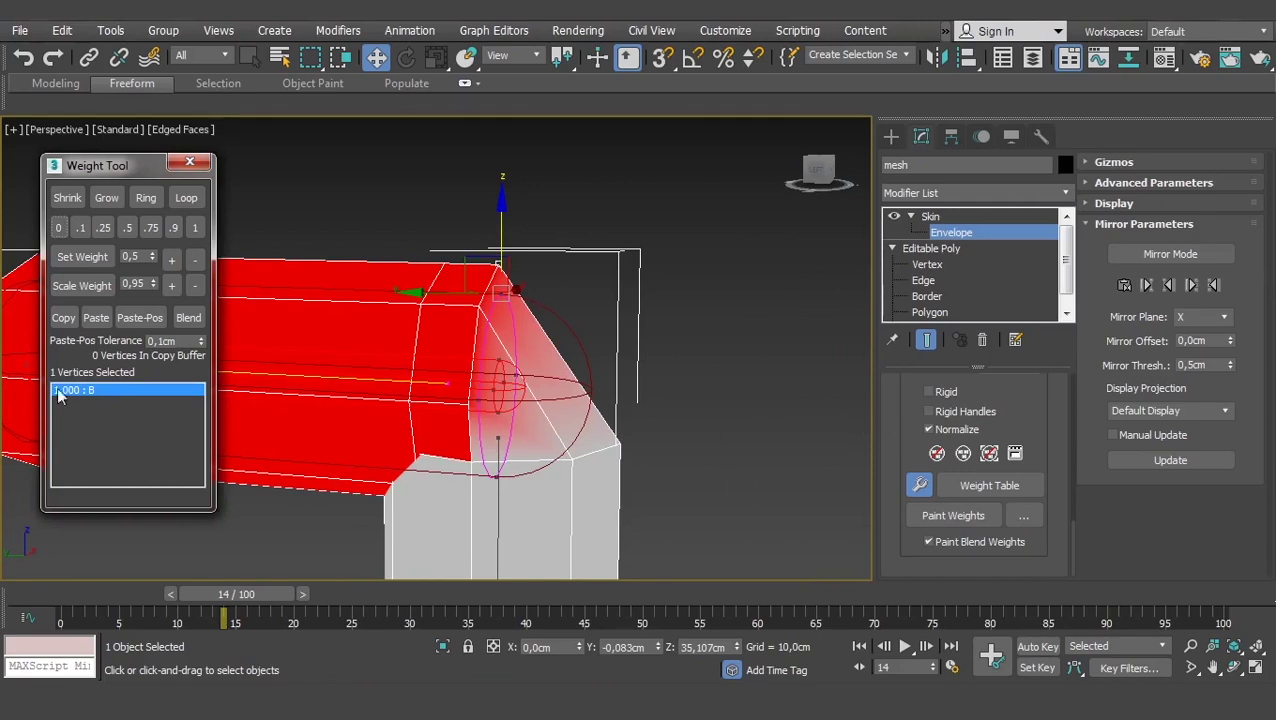
scroll(905, 500, "up", 3)
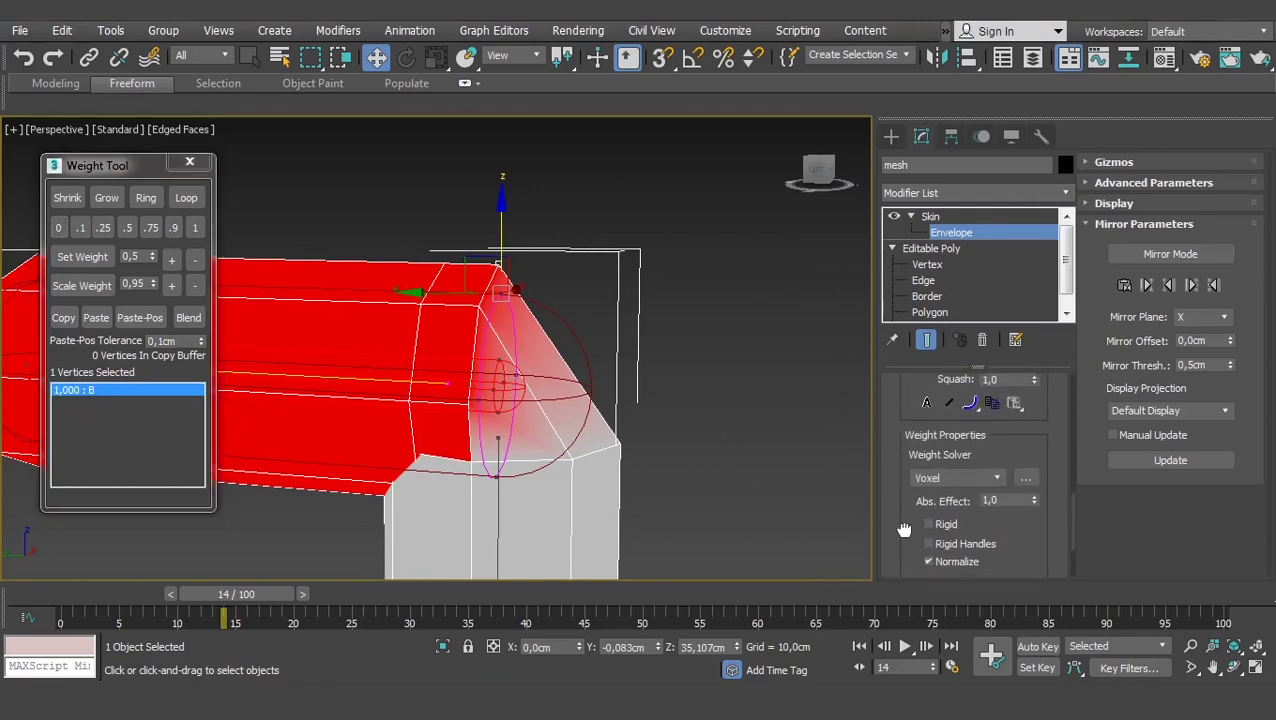
scroll(906, 530, "up", 1)
scroll(901, 550, "up", 3)
scroll(900, 530, "up", 2)
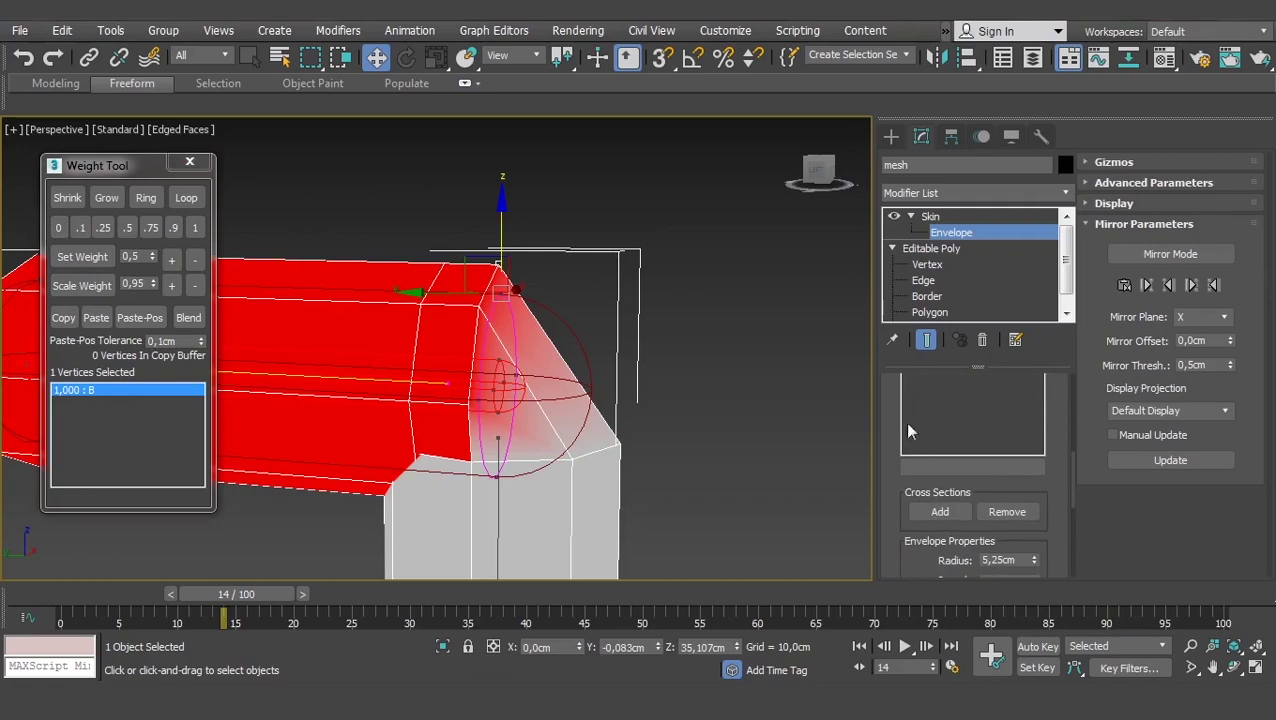
scroll(895, 490, "up", 2)
scroll(905, 430, "up", 1)
left_click(914, 396)
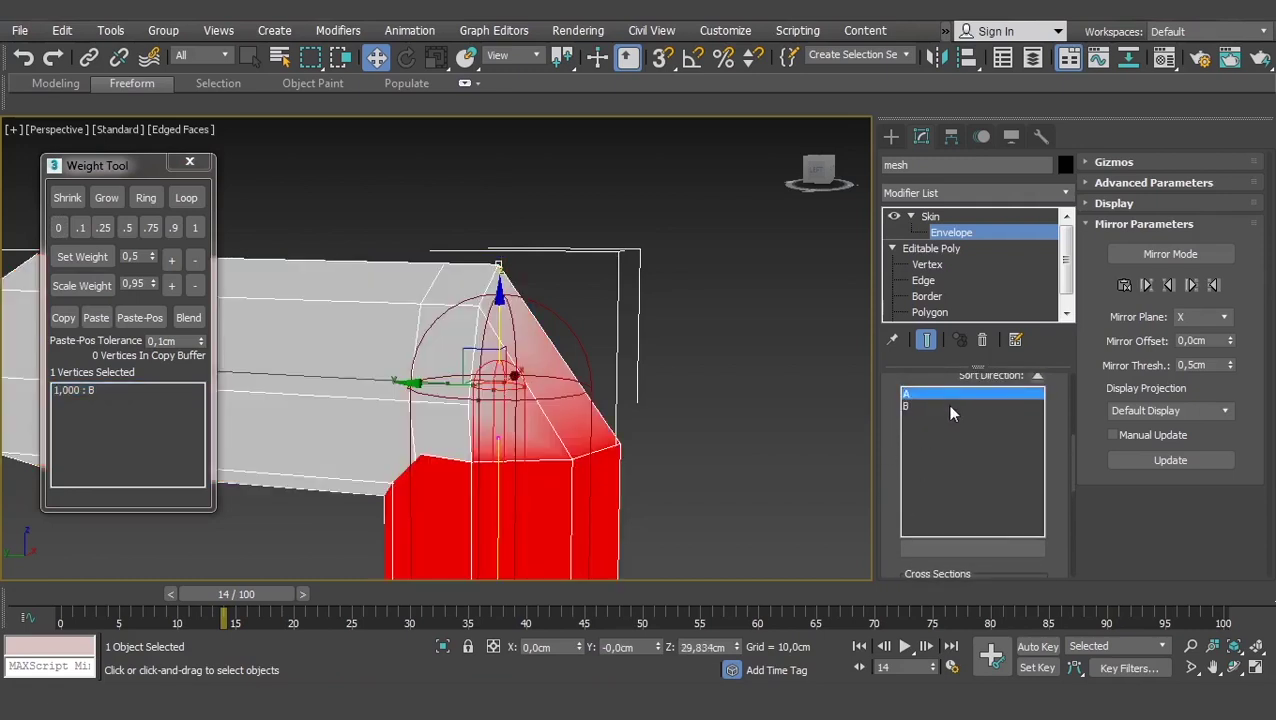
Apply the .5 preset so the tip vertex weighs 0,500 to bones A and B
middle_click_drag(568, 430, 607, 419, "alt")
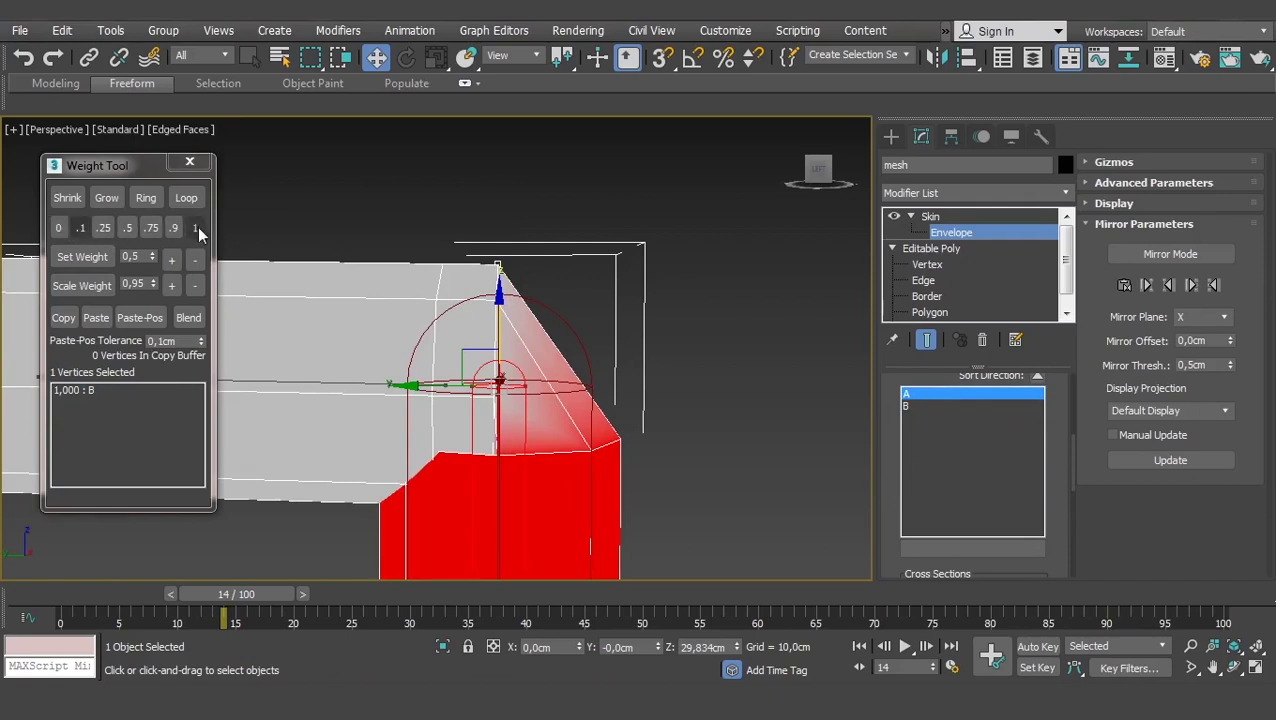
left_click(128, 228)
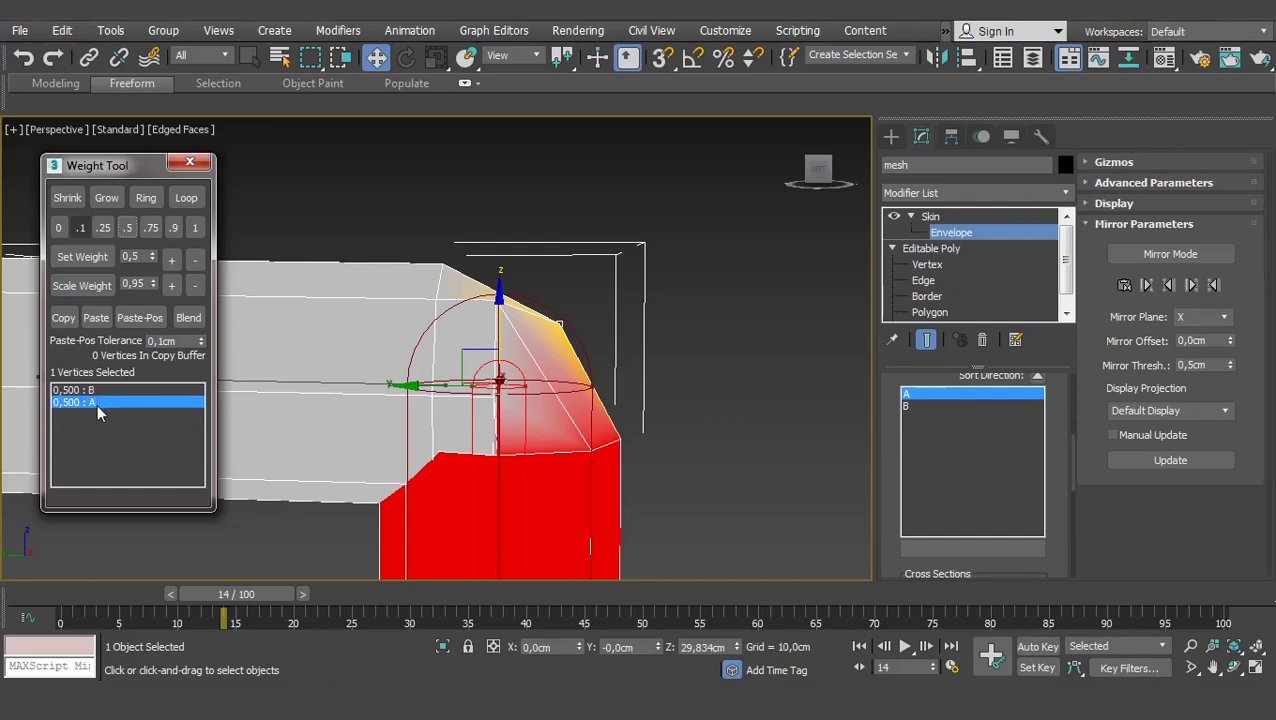
mouse_move(540, 340)
middle_mouse_down("alt")
mouse_move(568, 327)
mouse_move(562, 372)
middle_mouse_up("alt")
Scrub between frame 0 and frames 10-11 and orbit to inspect the joint bend
mouse_move(213, 591)
left_mouse_down()
mouse_move(84, 593)
mouse_move(254, 594)
left_mouse_up()
key("w")
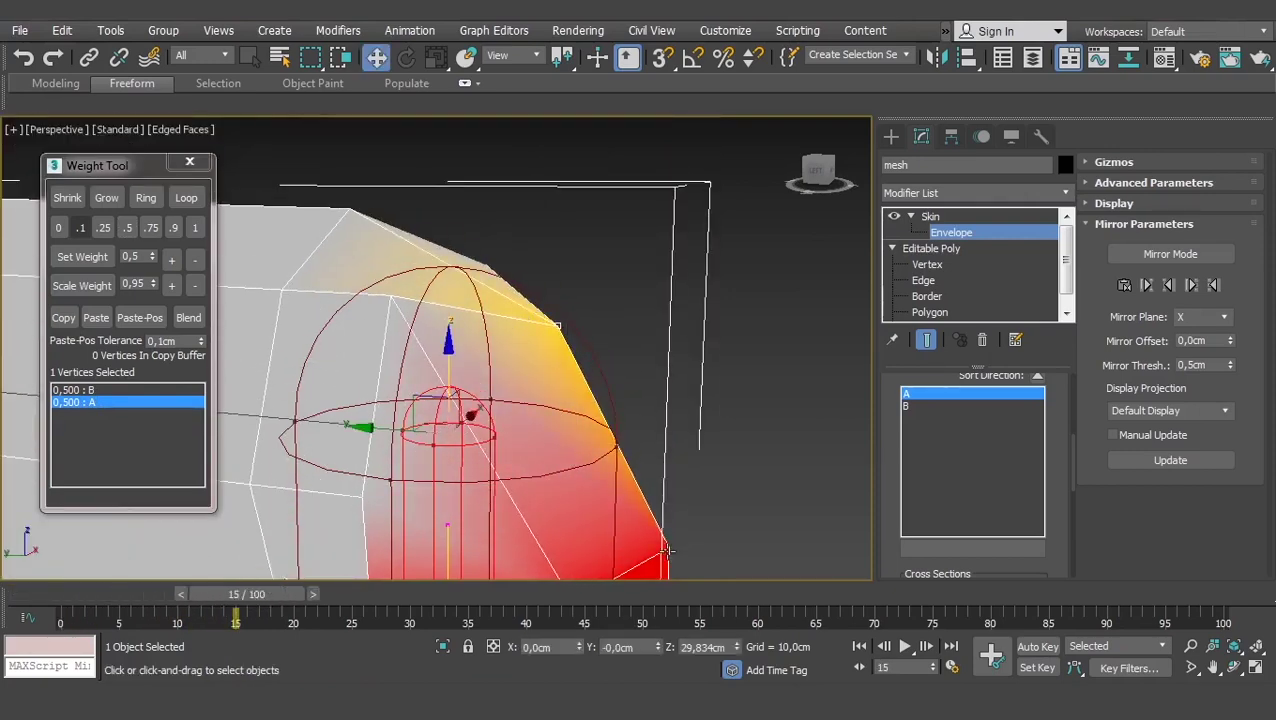
mouse_move(424, 274)
middle_mouse_down("alt")
mouse_move(561, 305)
mouse_move(543, 348)
mouse_move(603, 320)
middle_mouse_up("alt")
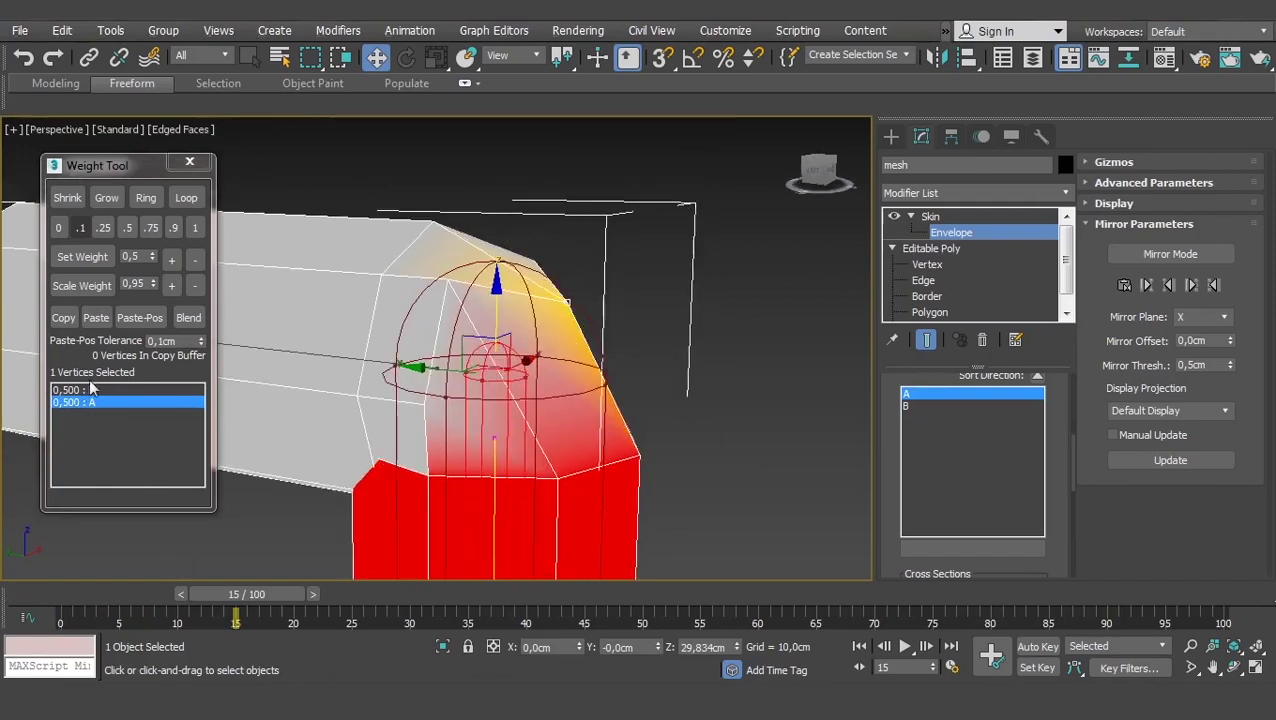
mouse_move(480, 370)
middle_mouse_down("alt")
mouse_move(541, 356)
mouse_move(565, 318)
mouse_move(510, 325)
middle_mouse_up("alt")
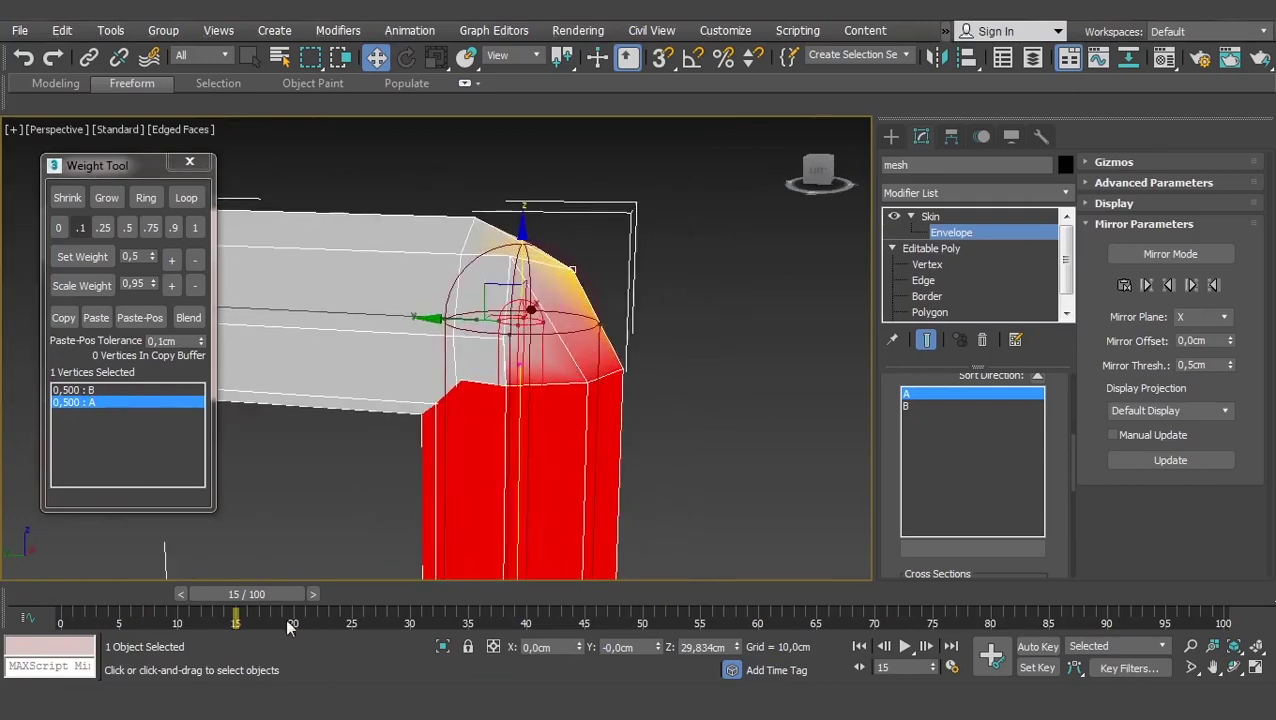
left_click_drag(276, 592, 234, 608)
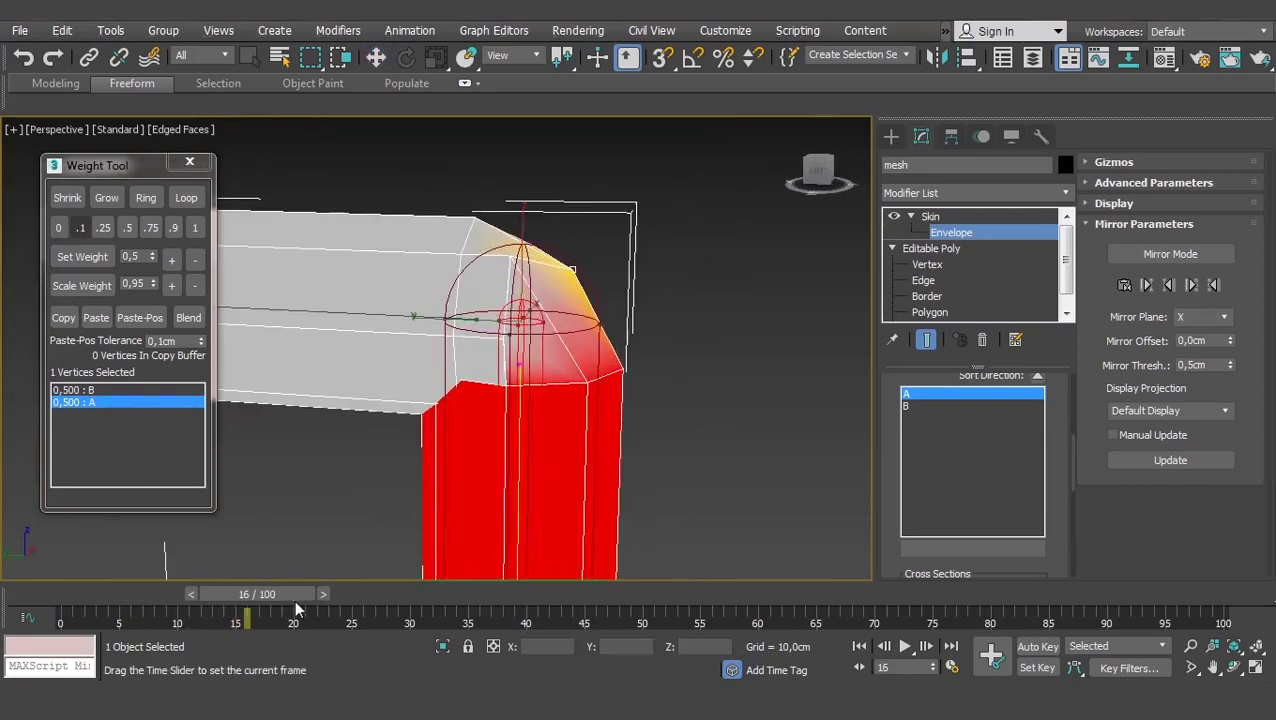
key("w")
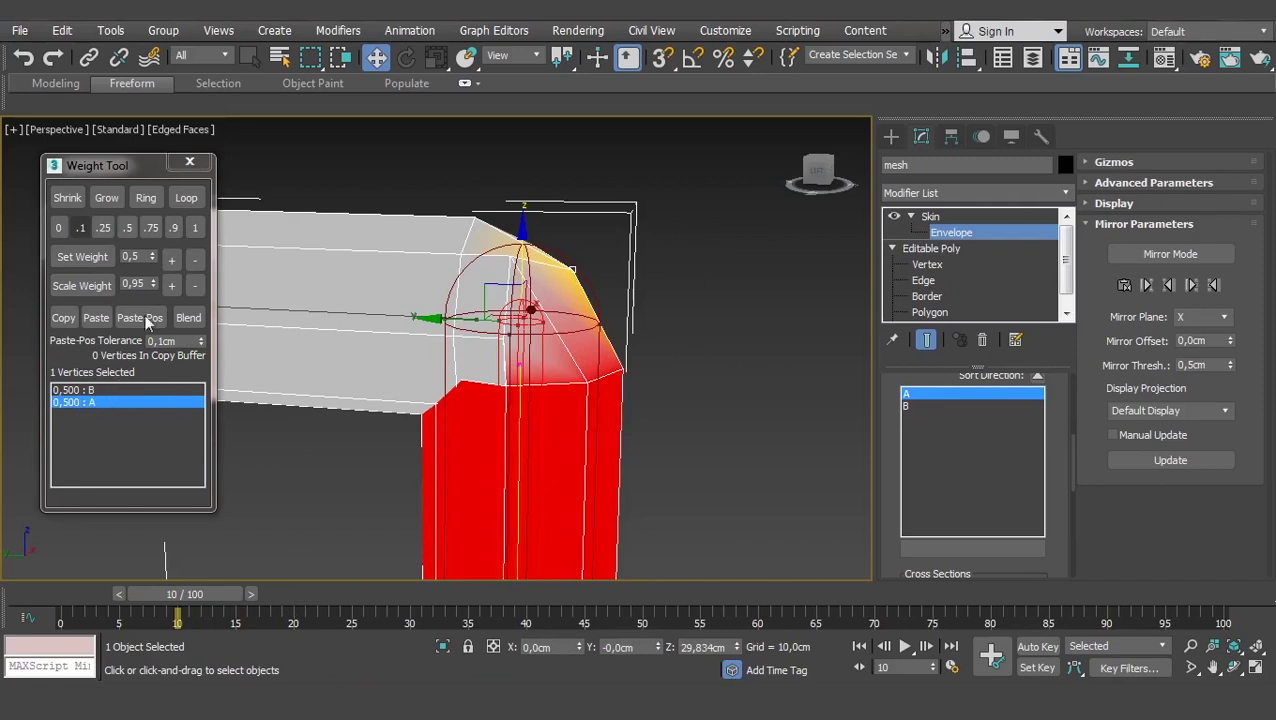
Raise bone A's weight on the joint vertex step by step to 0,900
left_click(172, 259)
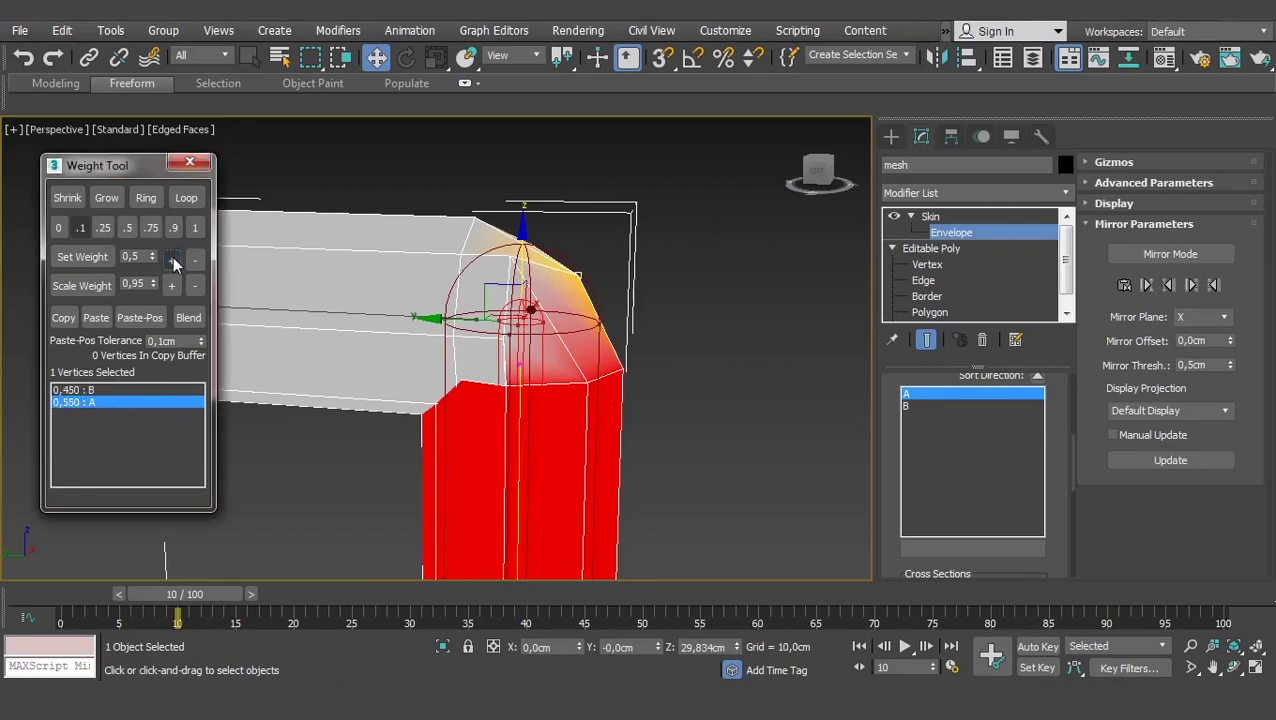
left_click(174, 261)
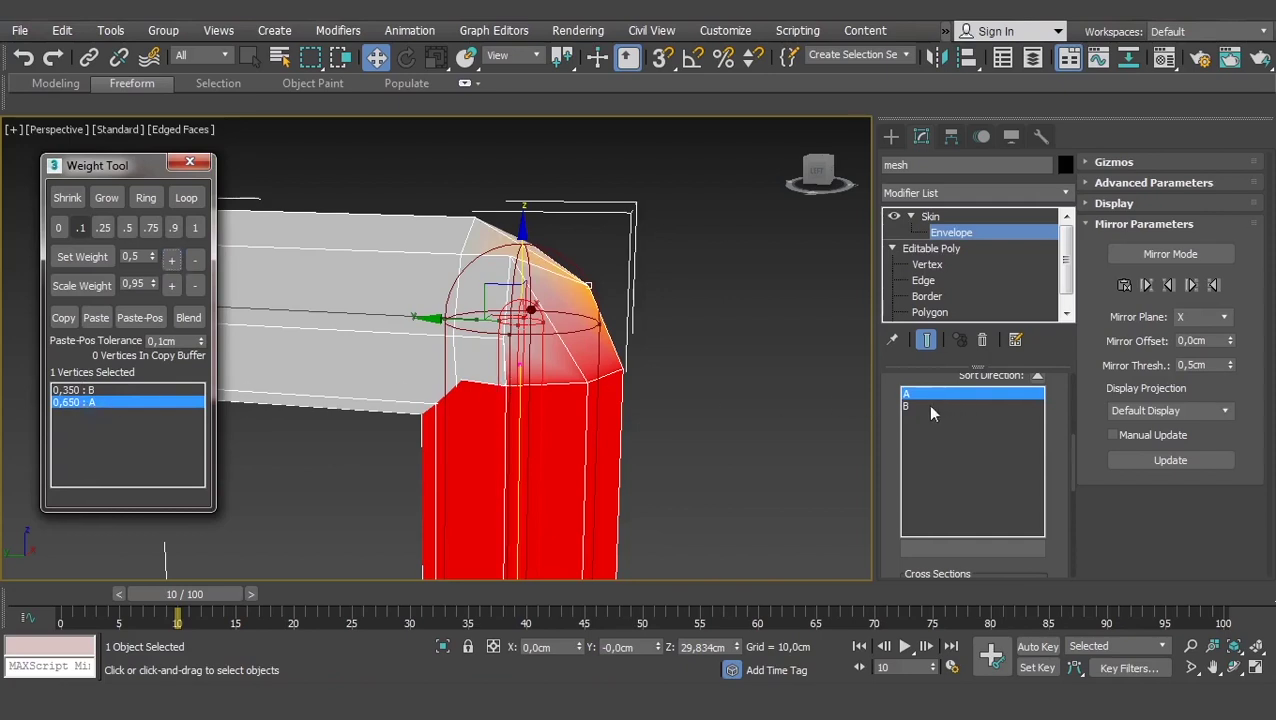
left_click(171, 260)
left_click(171, 260)
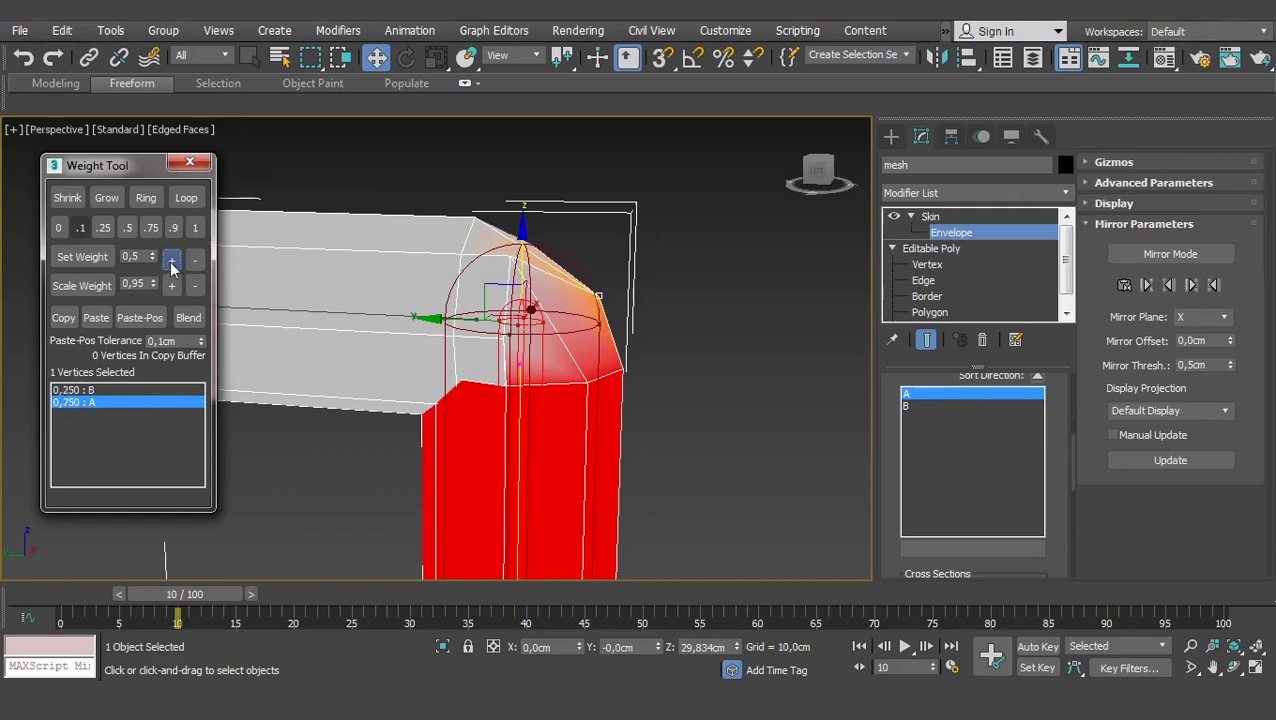
left_click(171, 260)
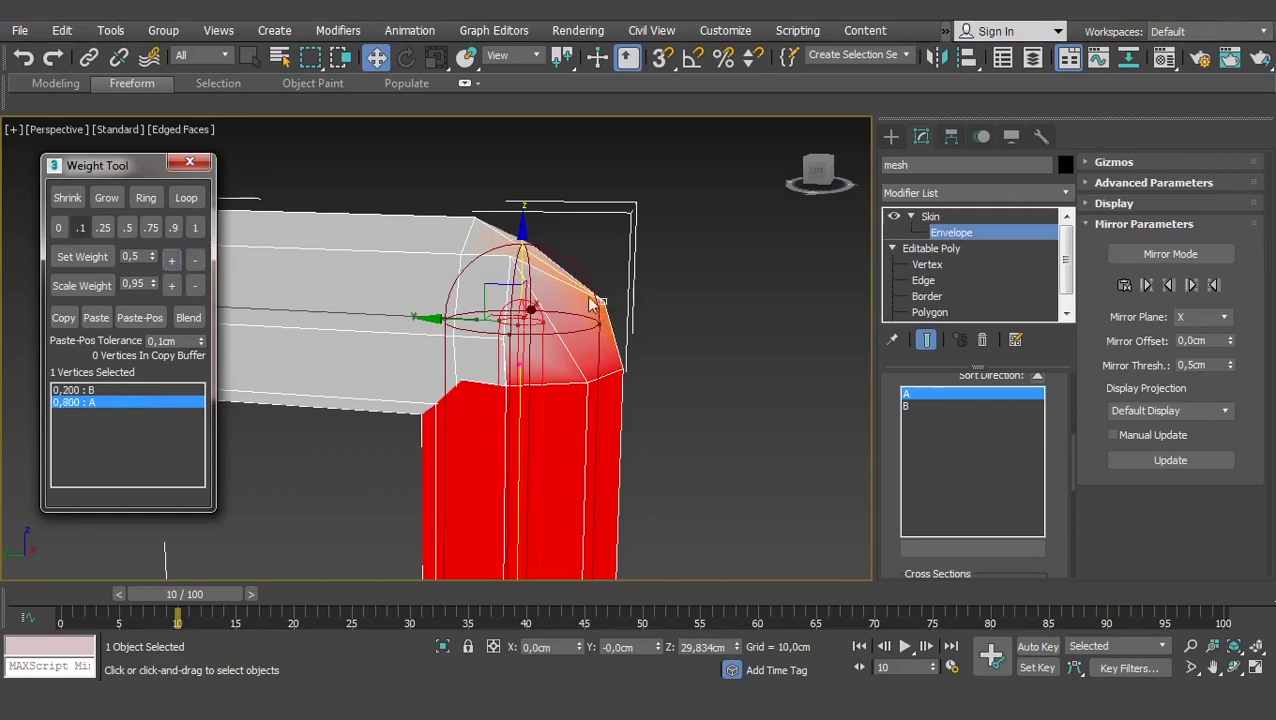
left_click(171, 260)
left_click(171, 260)
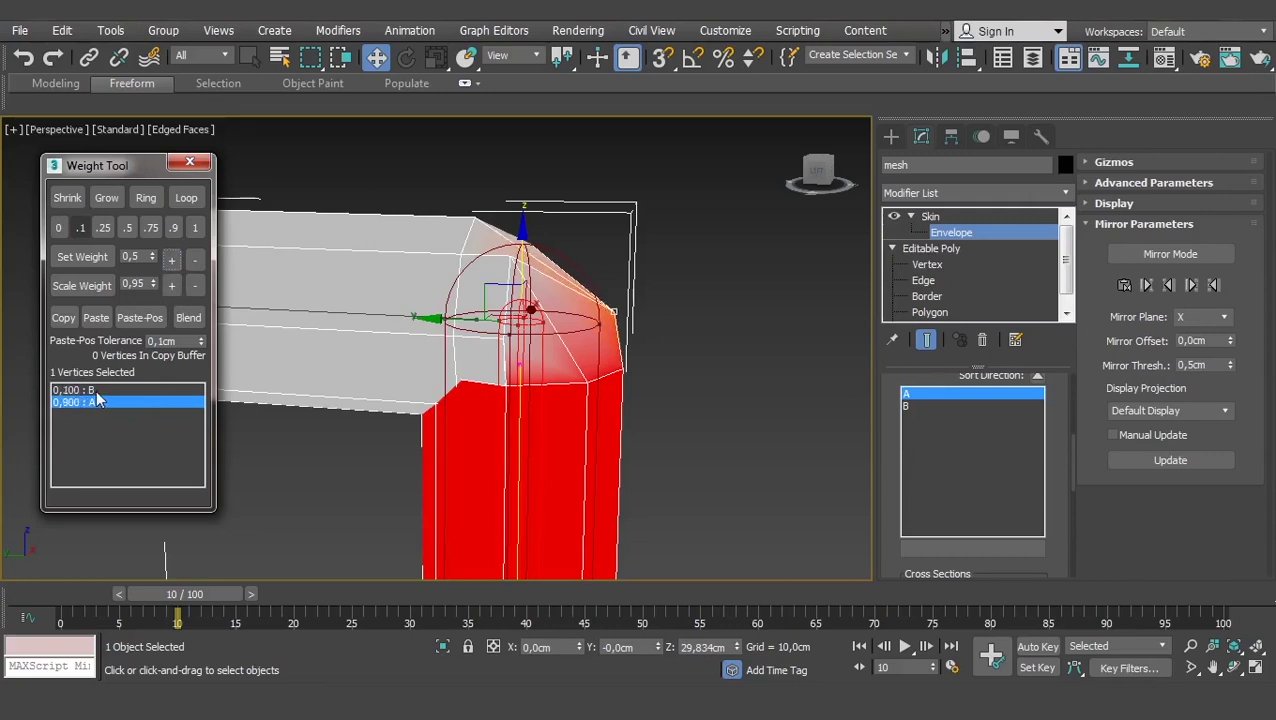
Select bone B and increase its weight on the vertex with repeated + clicks
left_click(96, 389)
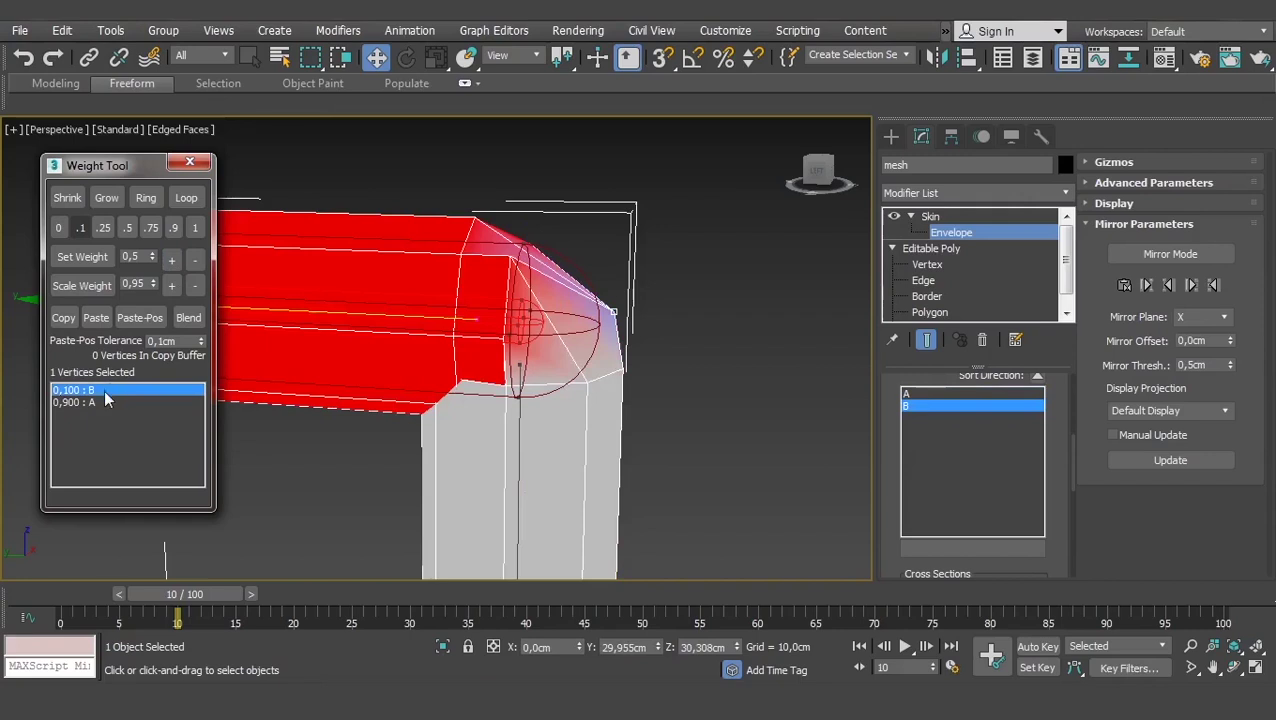
left_click(173, 256)
left_click(173, 256)
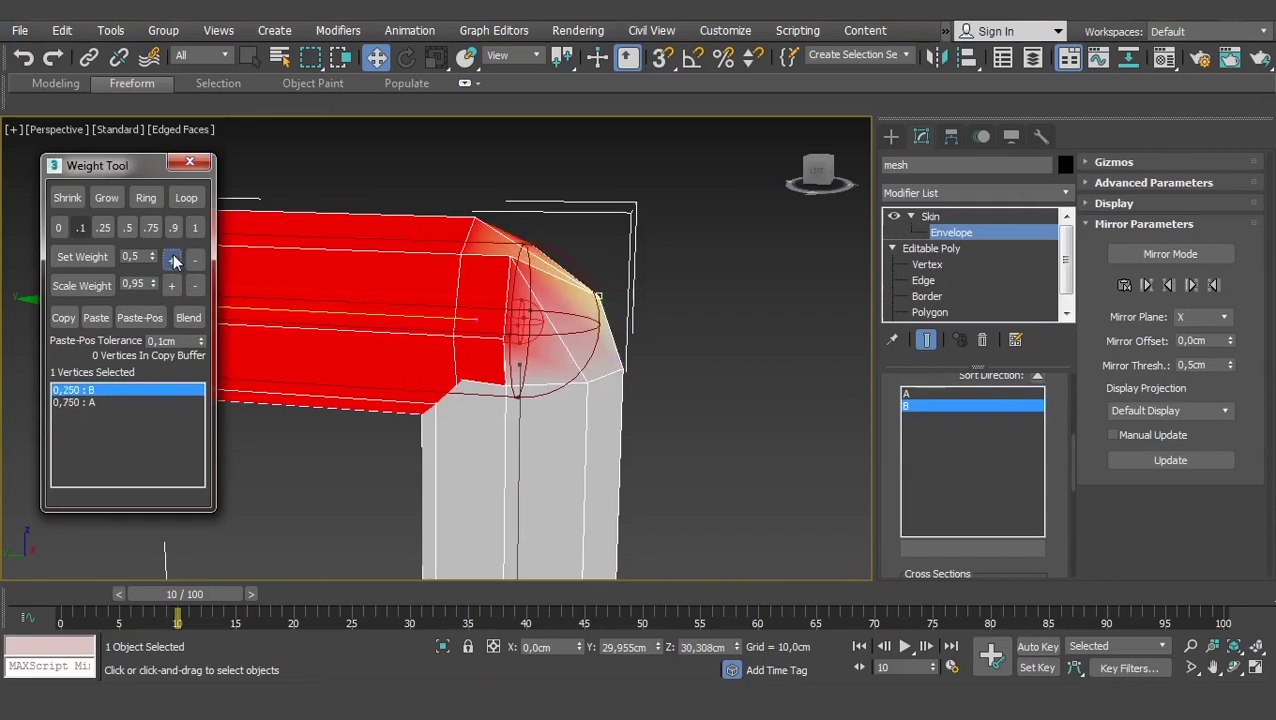
left_click(173, 256)
left_click(173, 256)
left_click(173, 259)
left_click(173, 259)
left_click(173, 259)
left_click(173, 259)
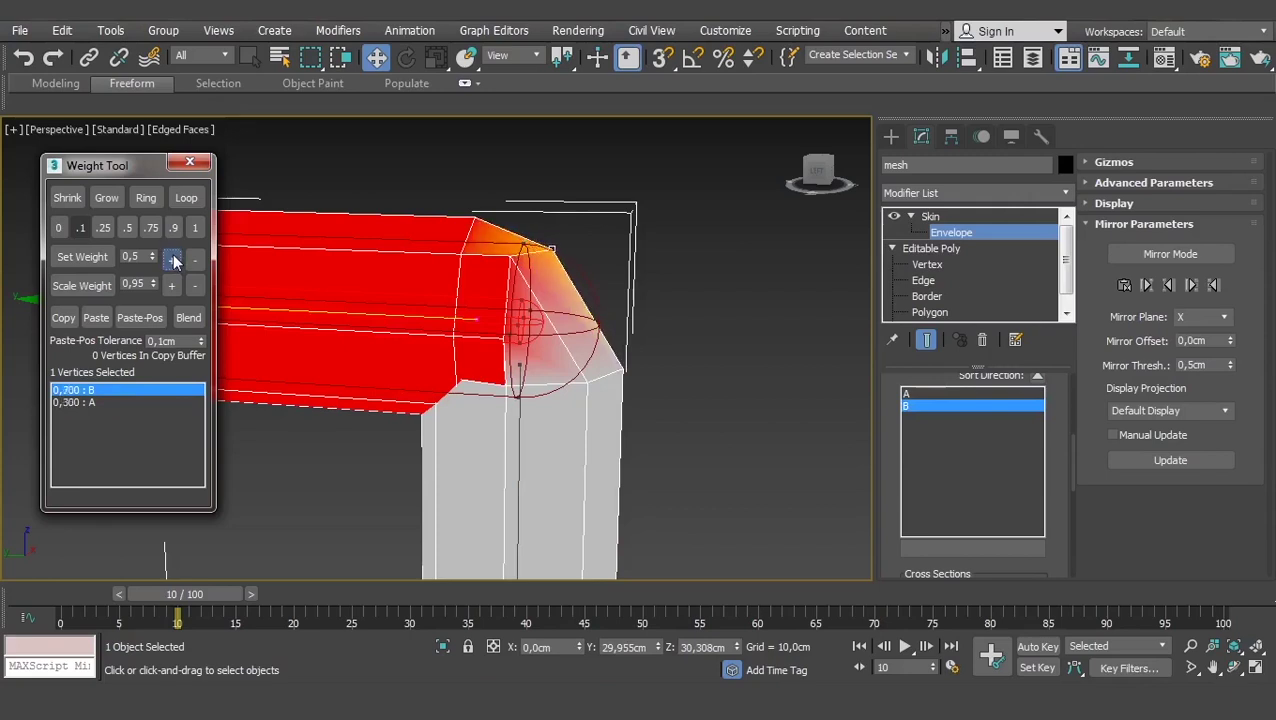
left_click(173, 259)
Switch back to bone A and keep nudging its weight upward
left_click(88, 403)
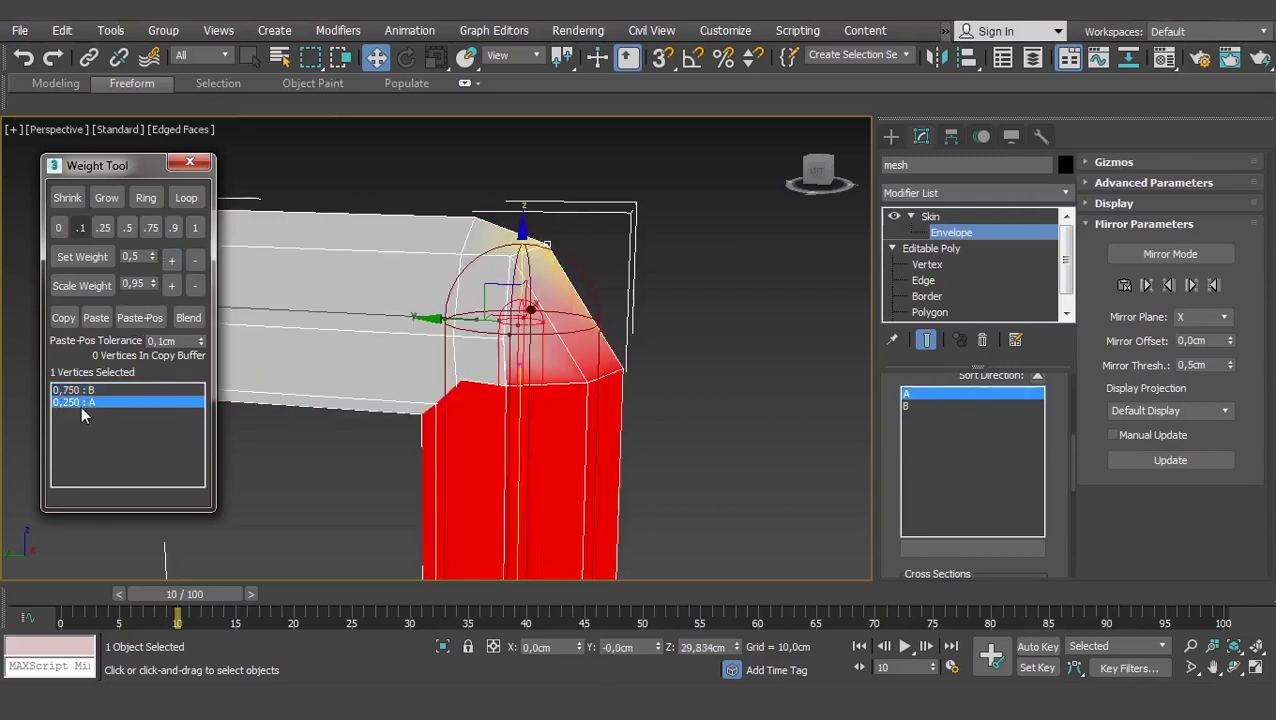
left_click(173, 259)
left_click(173, 259)
left_click(173, 259)
left_click(173, 259)
left_click(173, 259)
left_click(173, 259)
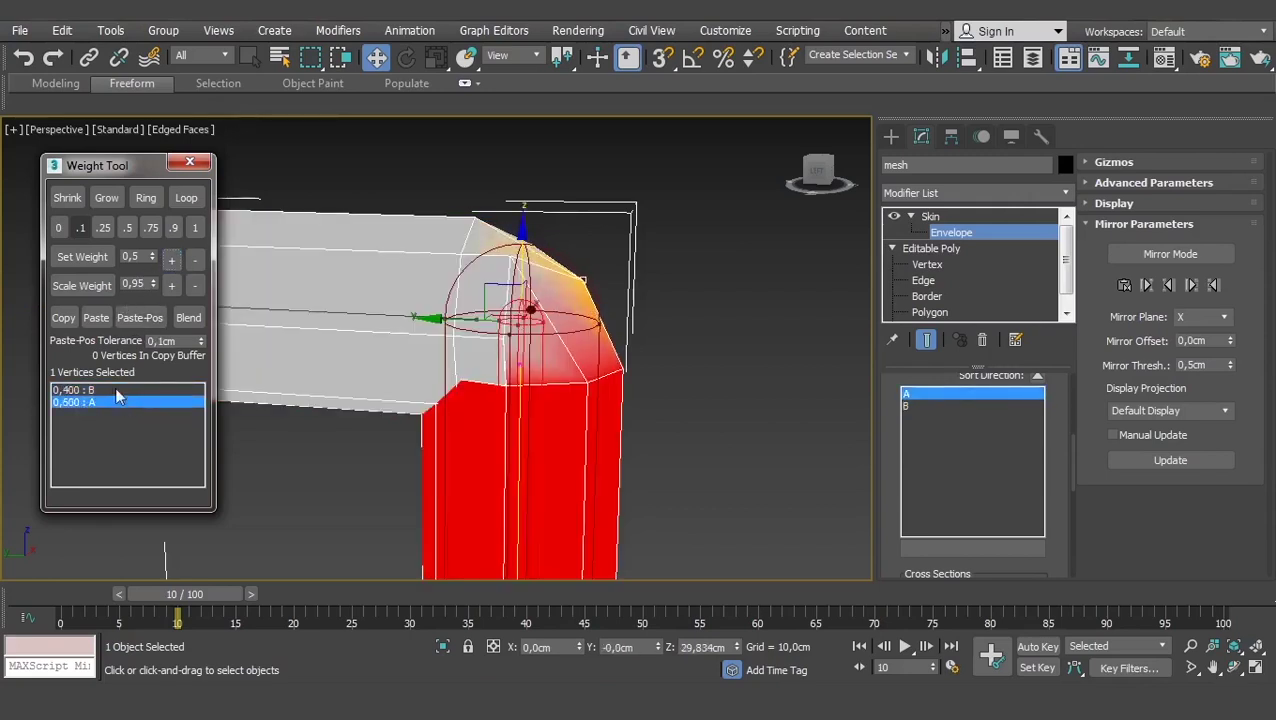
left_click(85, 390)
left_click(95, 400)
left_click(173, 258)
left_click(173, 258)
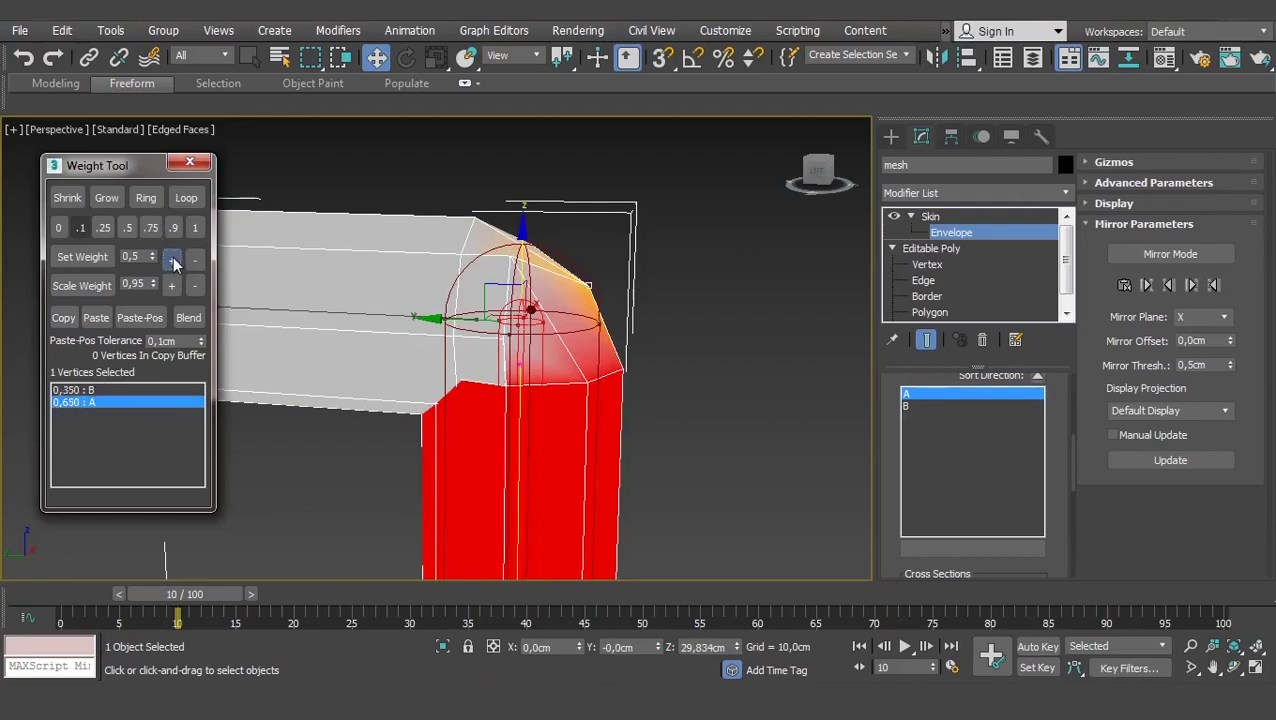
left_click(173, 258)
left_click(173, 258)
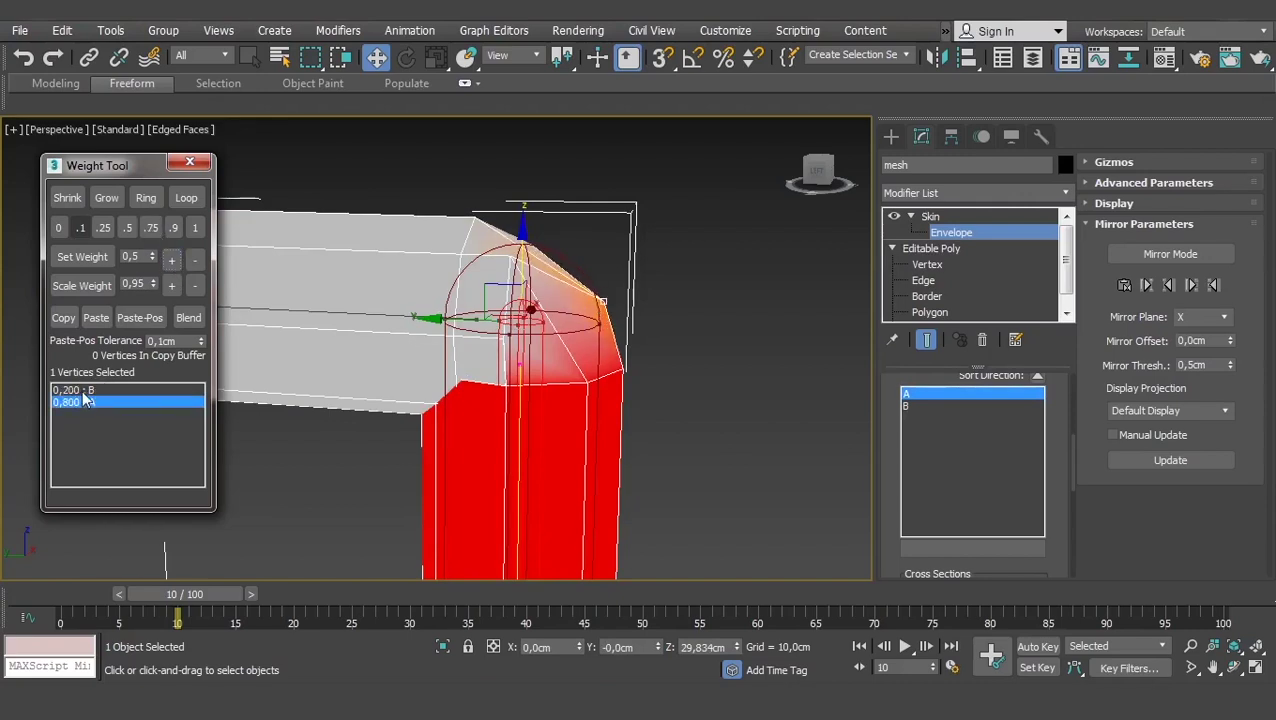
Alternate between bones B and A, raising each one's weight on the vertex
left_click(85, 391)
left_click(173, 259)
left_click(173, 259)
left_click(173, 259)
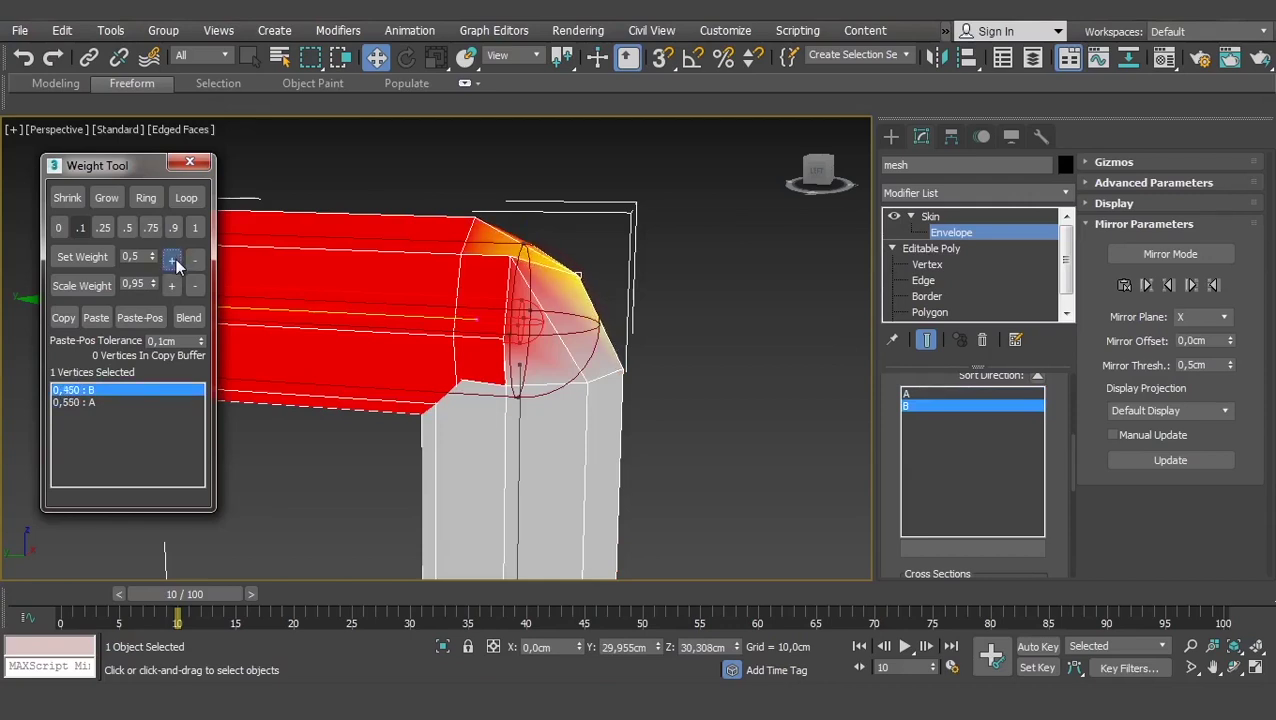
left_click(173, 259)
left_click(173, 259)
left_click(173, 259)
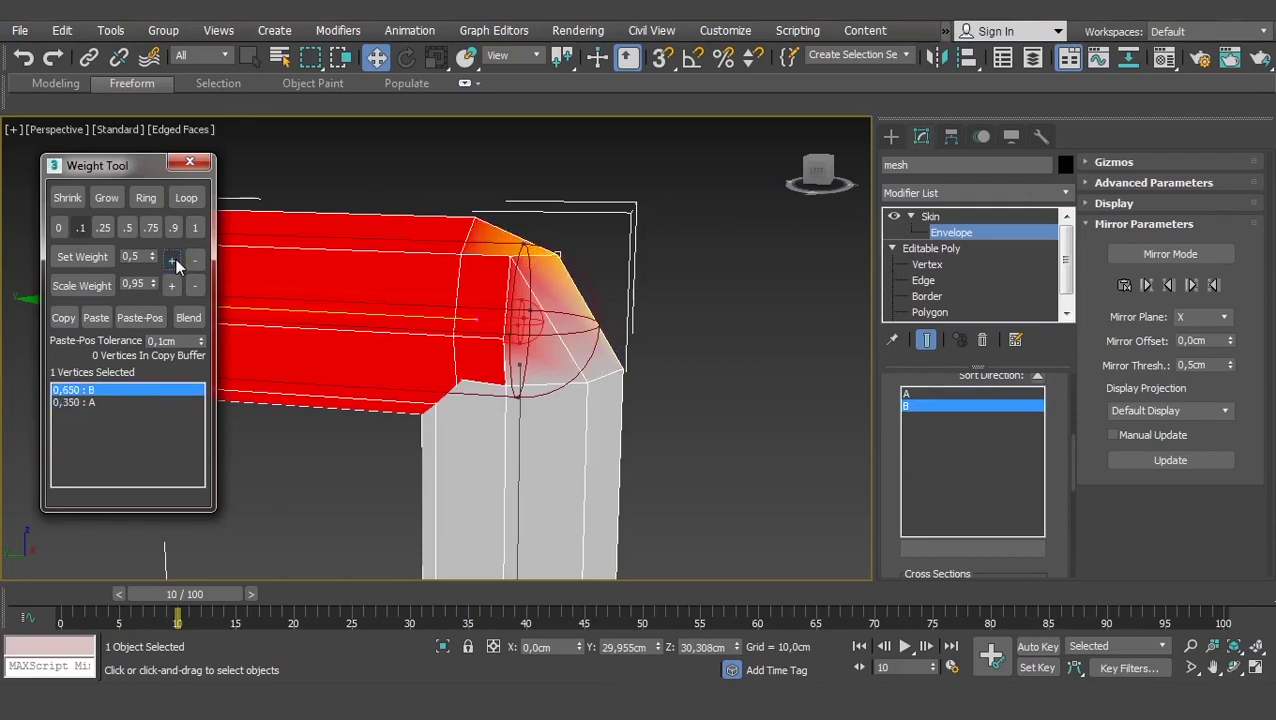
left_click(108, 402)
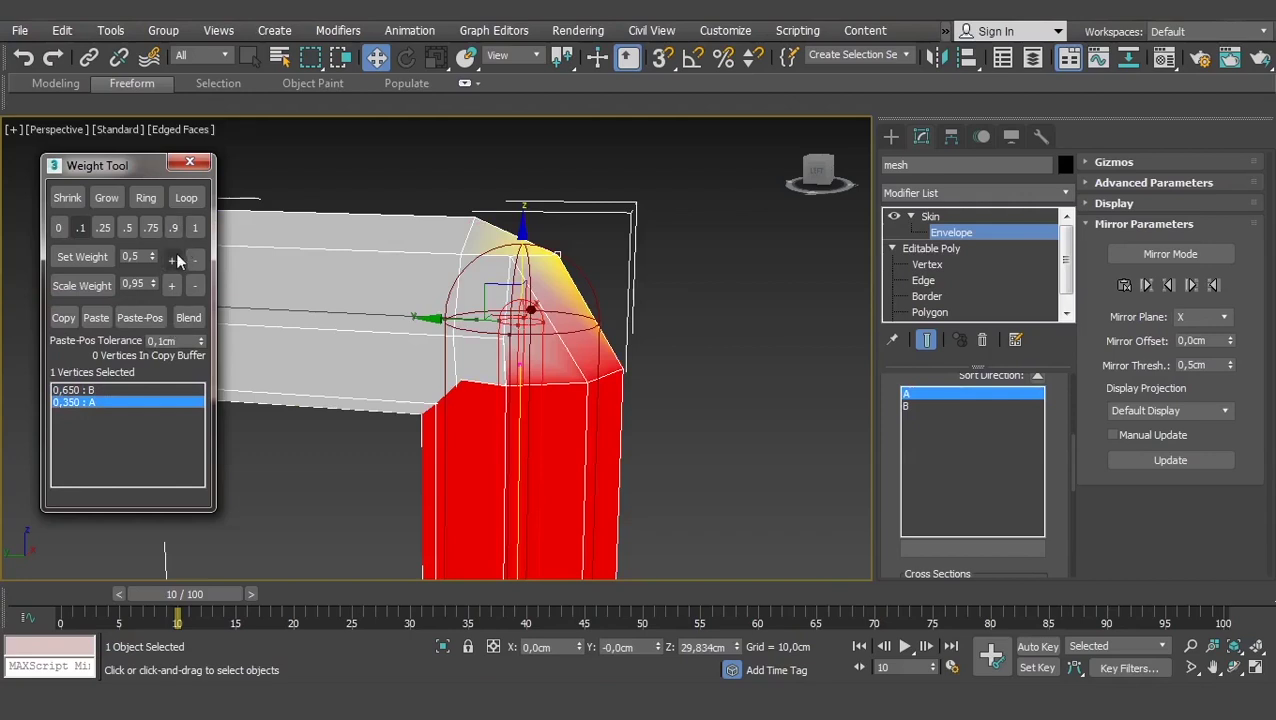
left_click(174, 259)
left_click(174, 259)
left_click(196, 260)
left_click(173, 255)
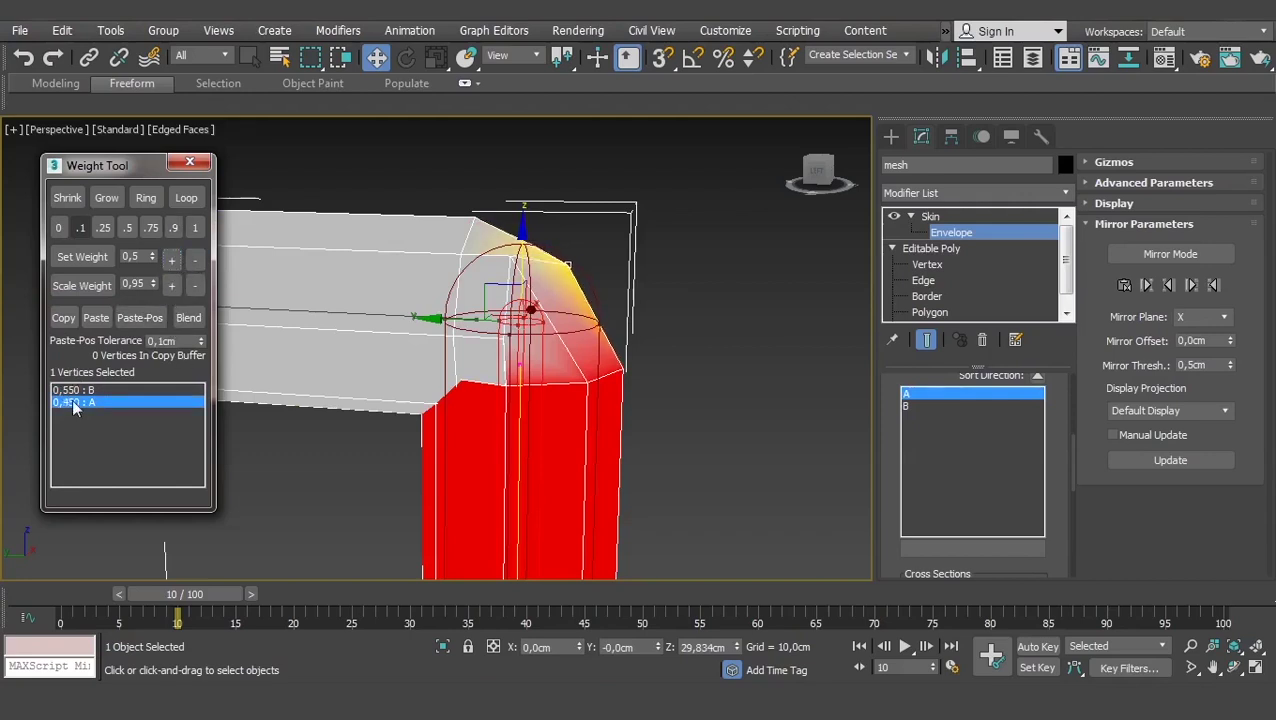
On bone B, try the 0, .1 and .9 presets, settling on 0.5
left_click(74, 390)
left_click(174, 259)
left_click(174, 259)
left_click(174, 259)
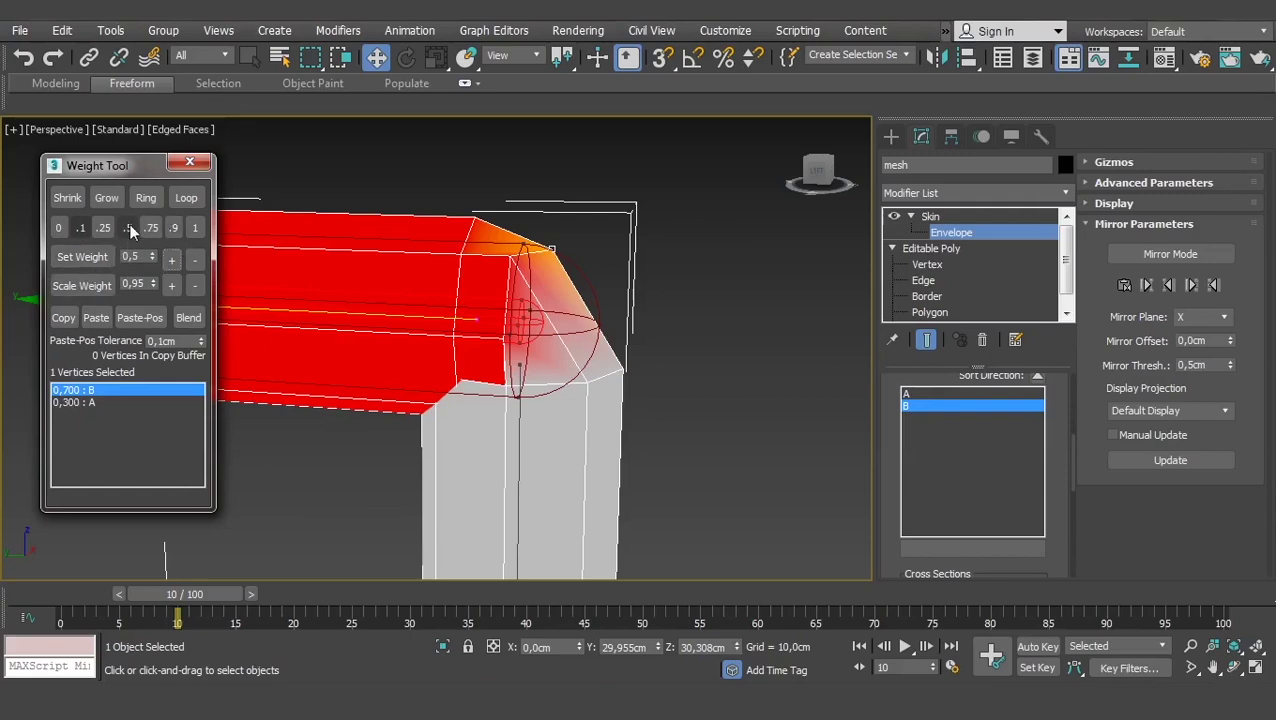
left_click(61, 229)
left_click(80, 229)
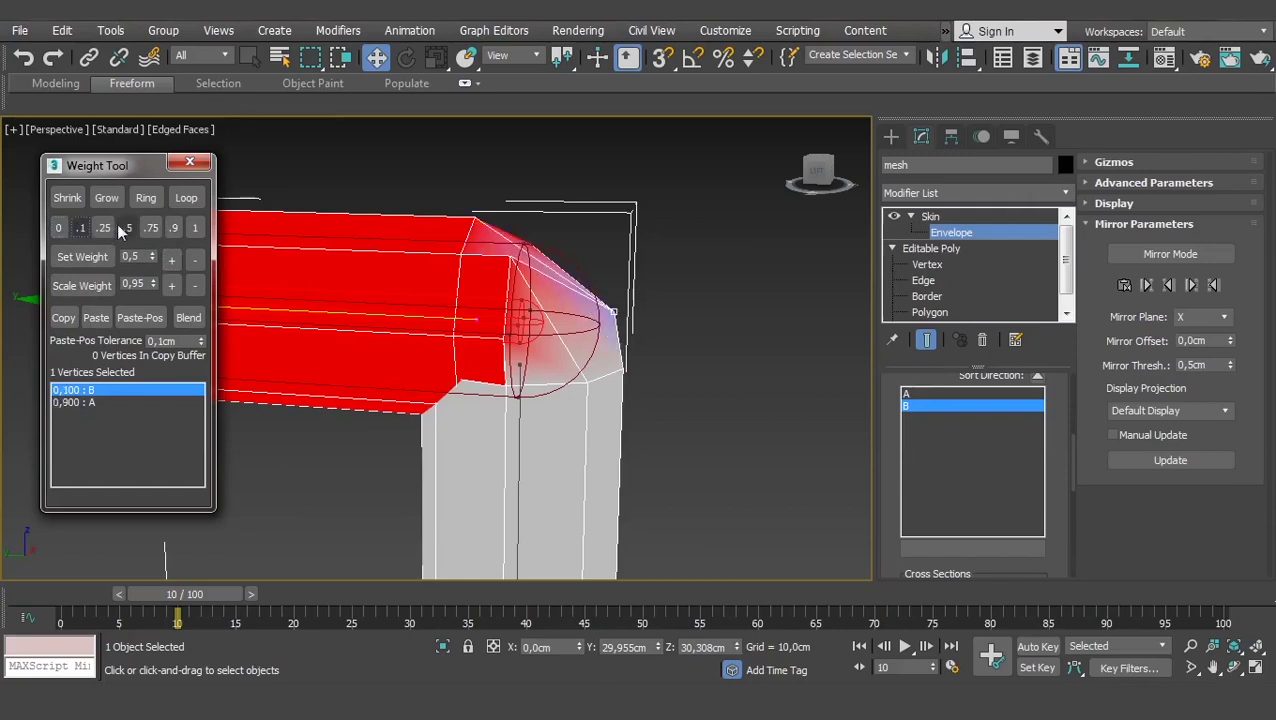
left_click(104, 228)
left_click(173, 228)
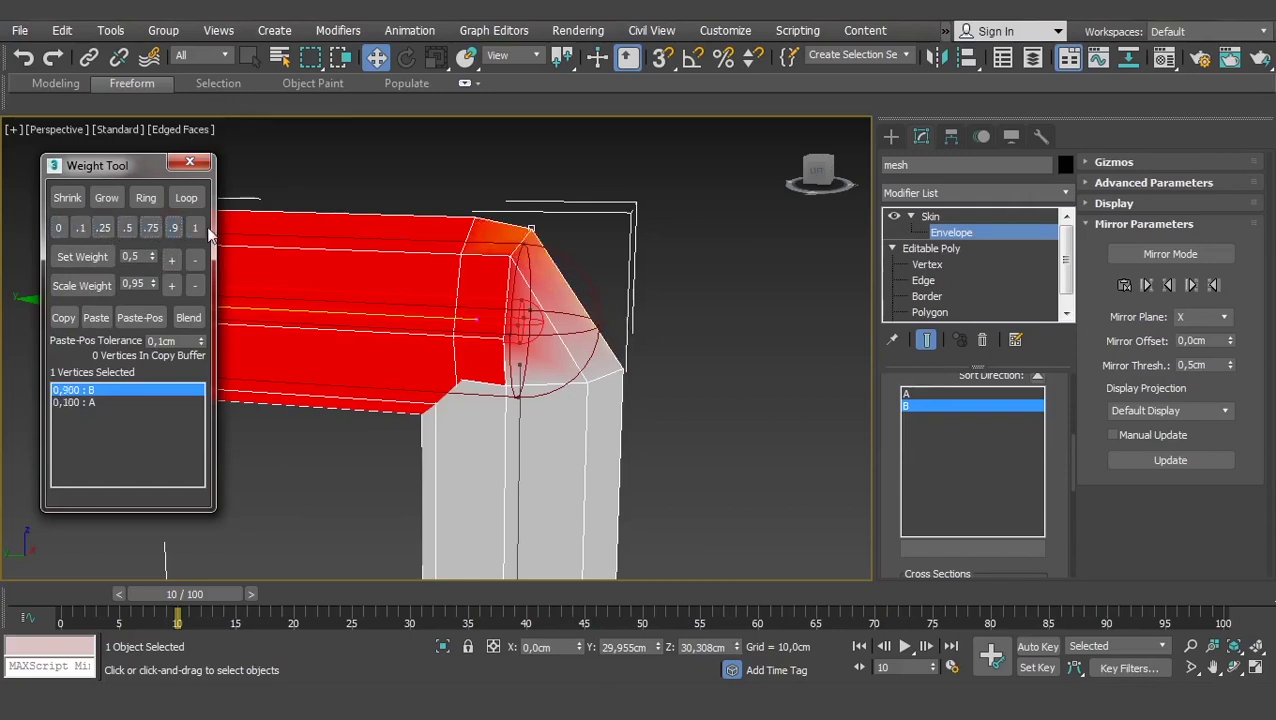
left_click(124, 228)
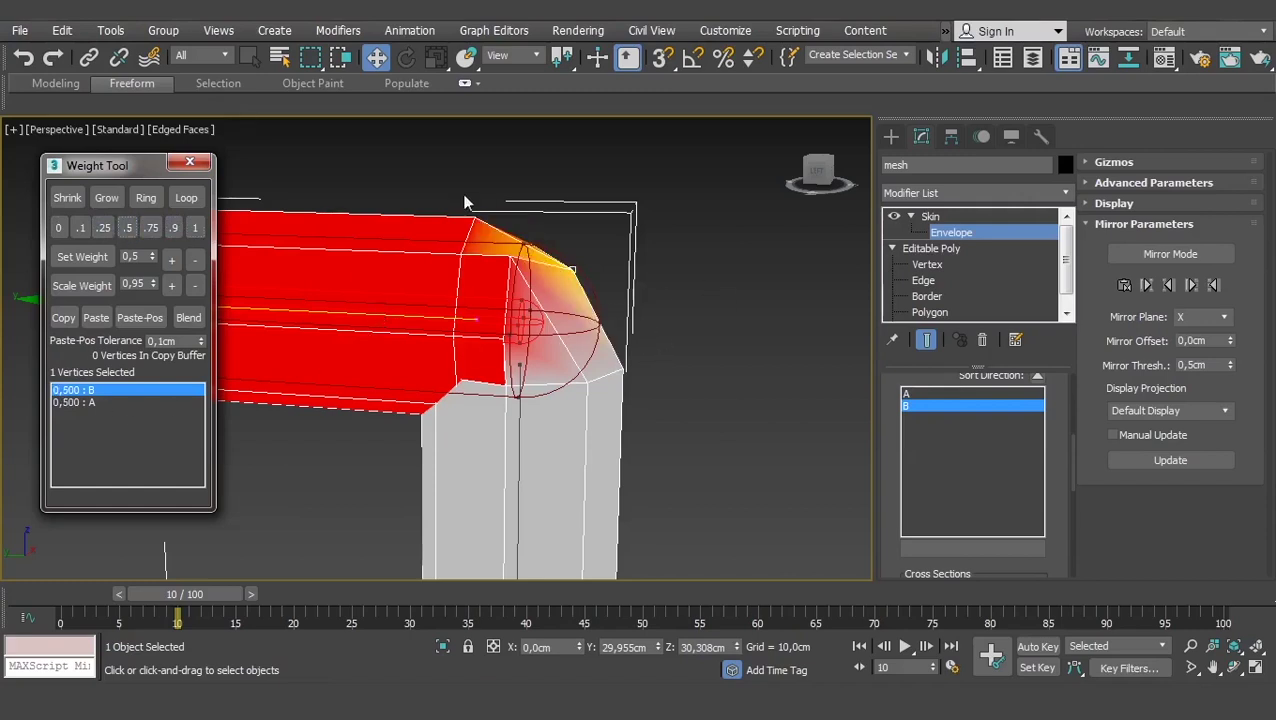
Reselect bone A and adjust until the second elbow vertex reads 0,500 for A and B
left_click(92, 403)
left_click(103, 393)
left_click(107, 403)
left_click(107, 391)
left_click(107, 403)
left_click(107, 391)
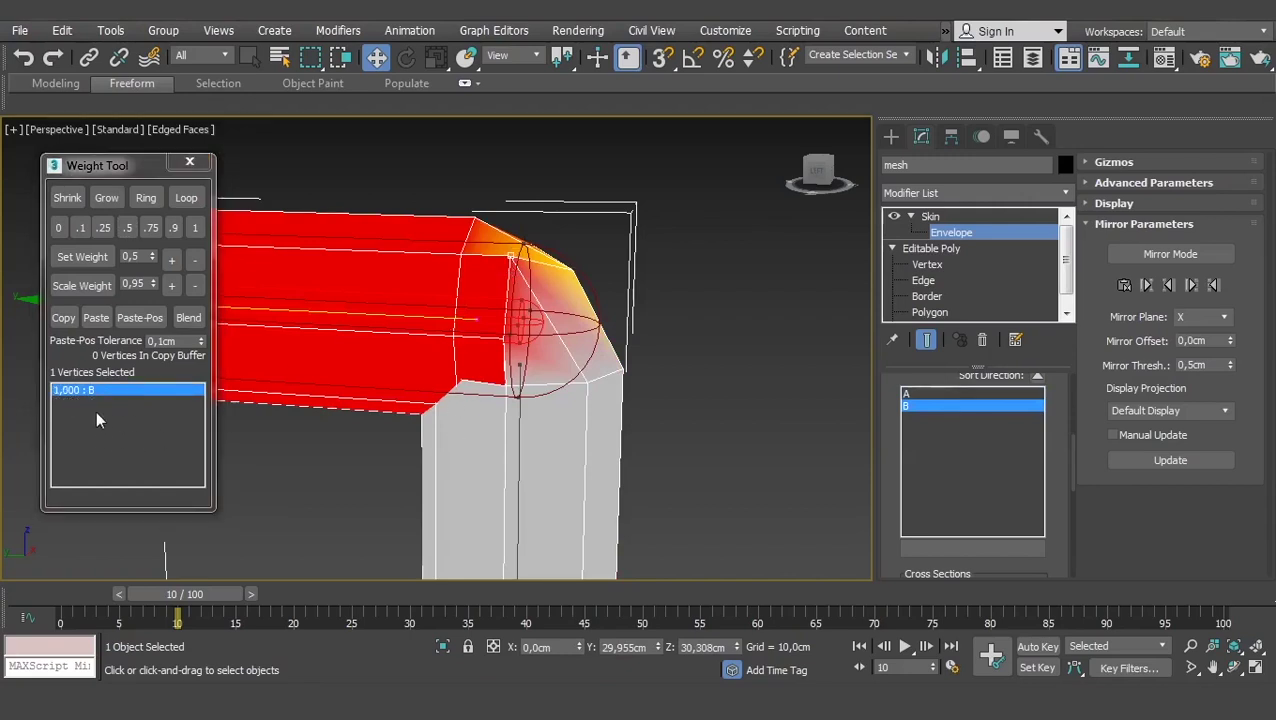
left_click(920, 393)
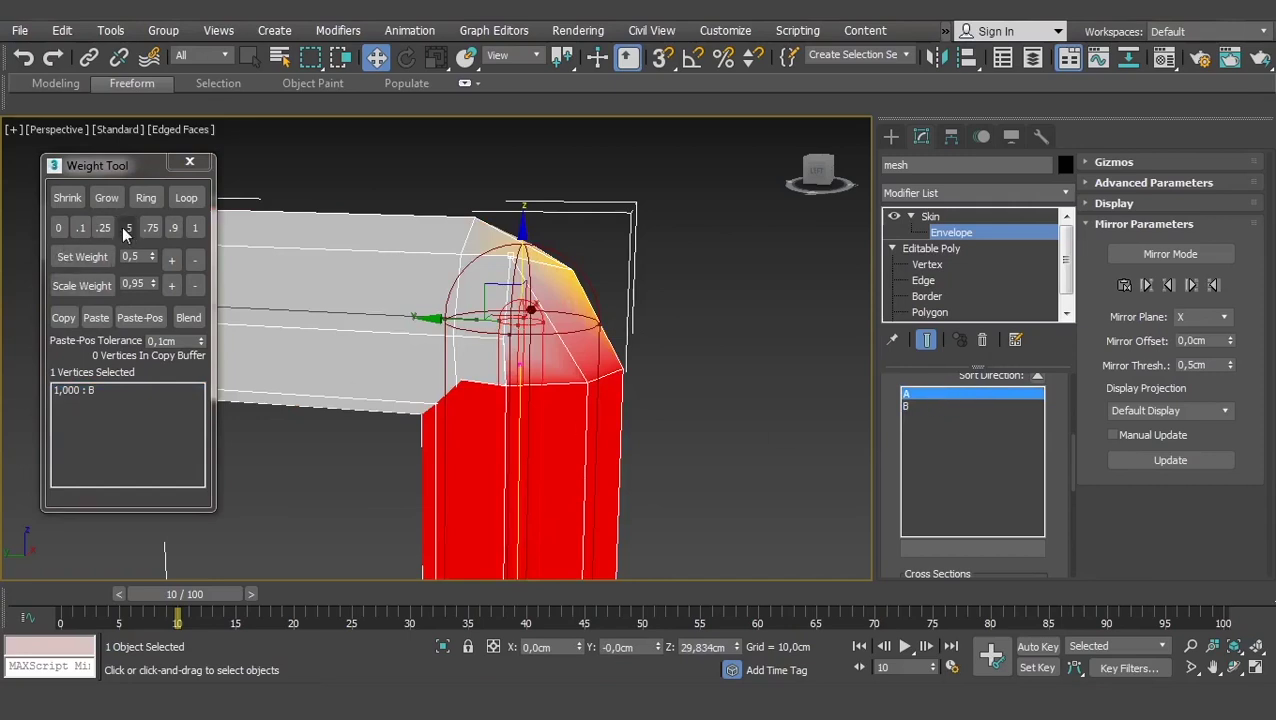
left_click(173, 262)
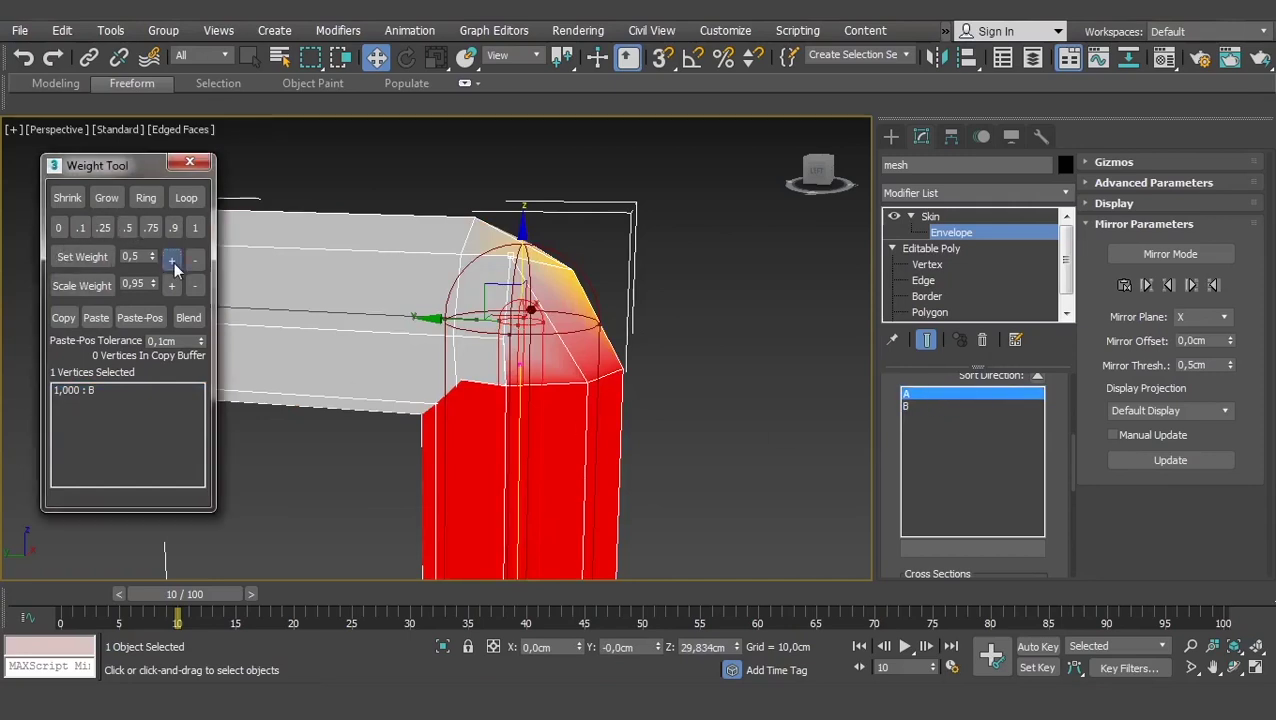
left_click(173, 262)
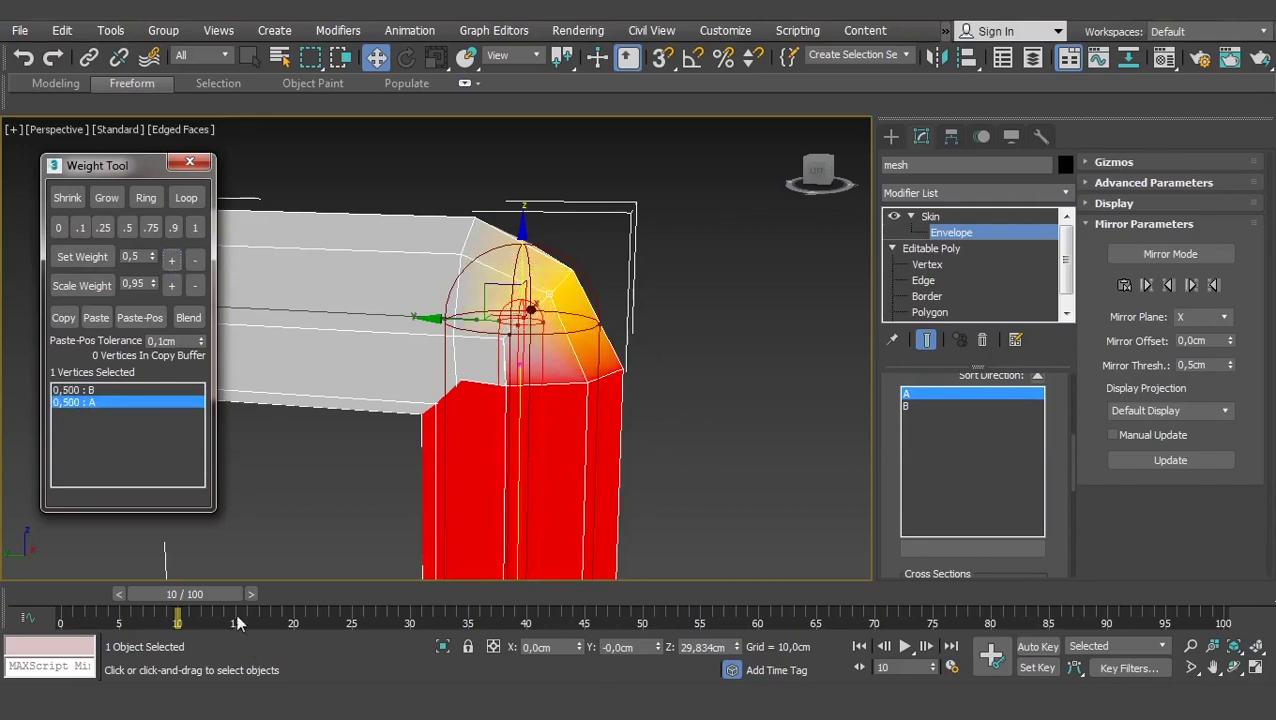
At frame 0 in wireframe, marquee-select the eight-vertex joint ring and test the .5 preset
left_click_drag(205, 600, 60, 600)
key("w")
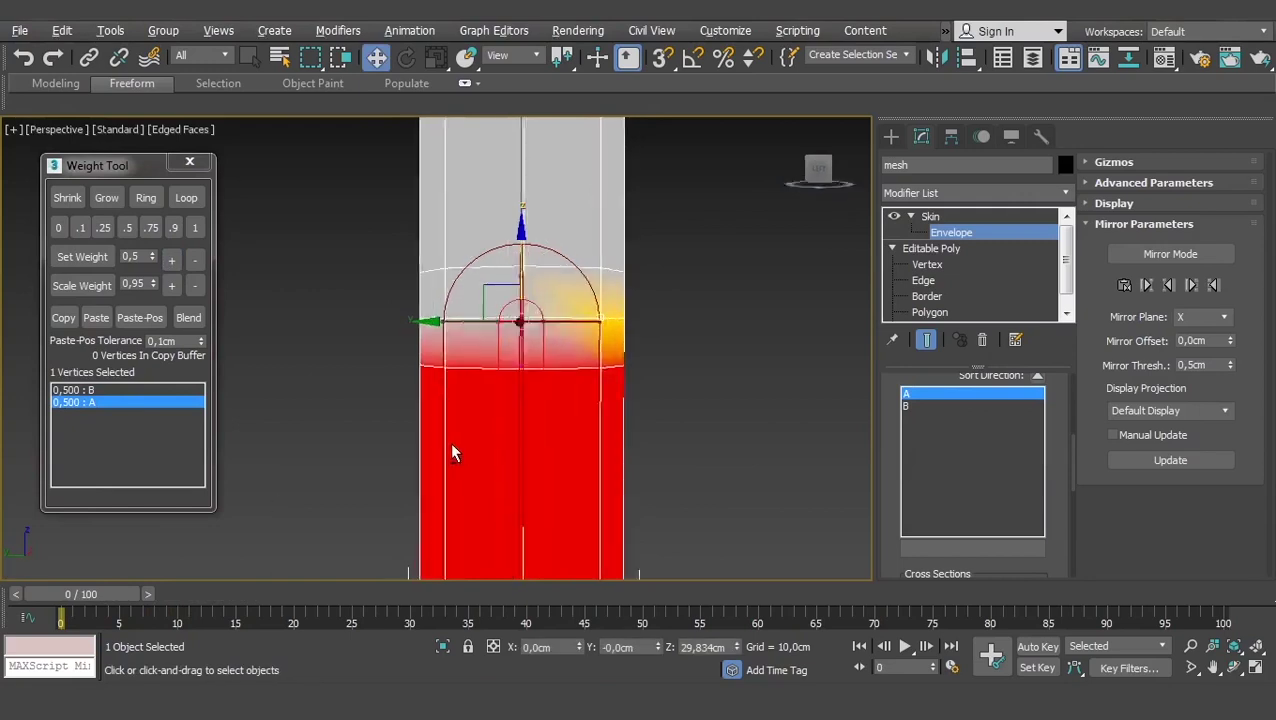
key("F3")
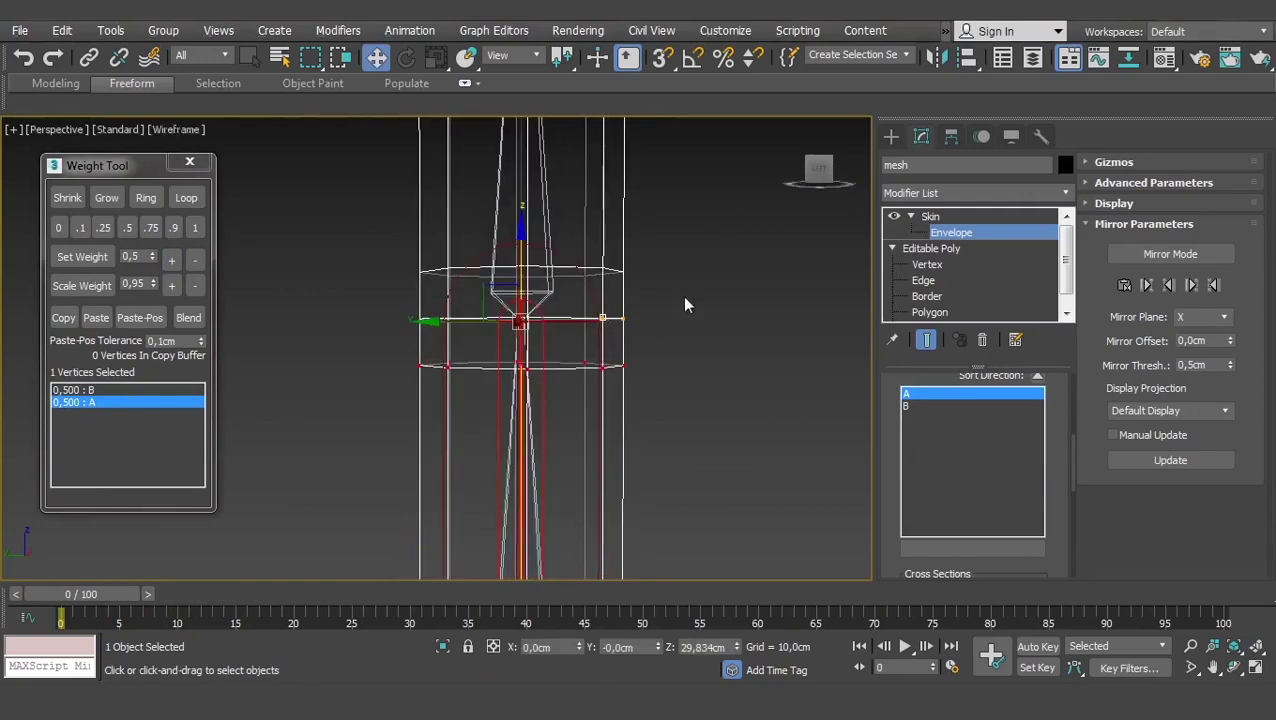
left_click_drag(607, 287, 344, 340)
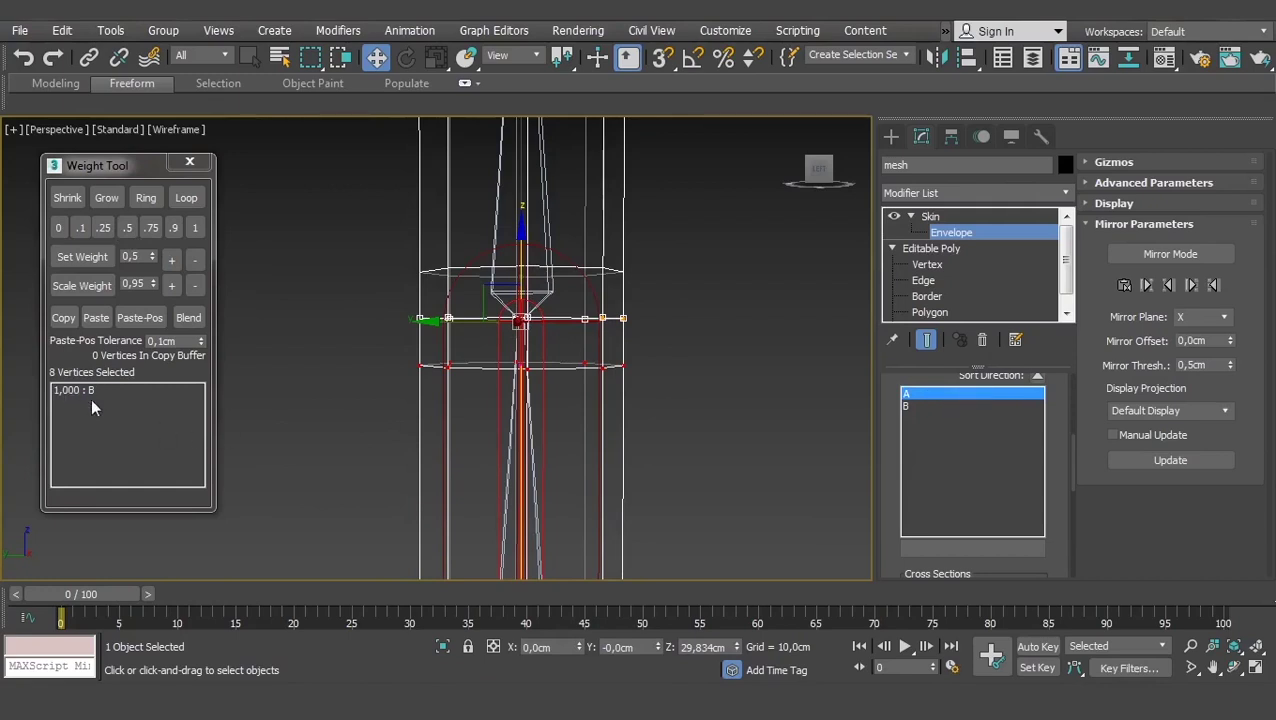
key("F3")
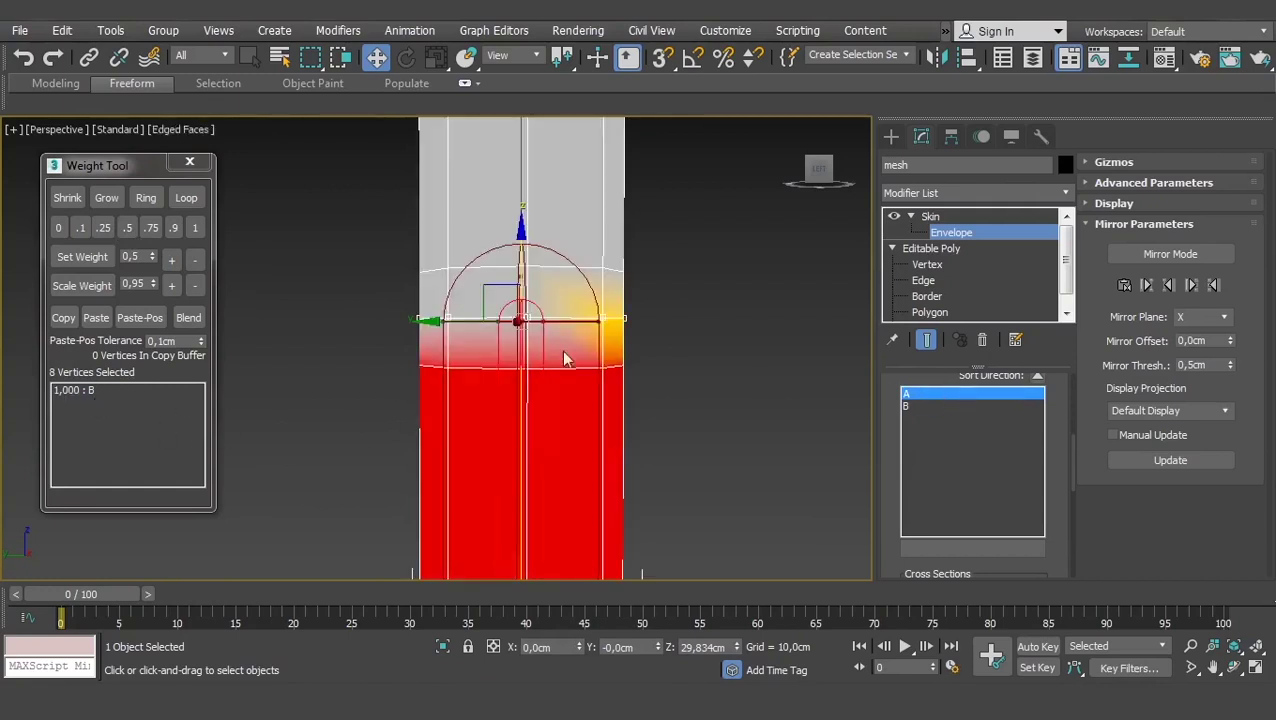
left_click(124, 226)
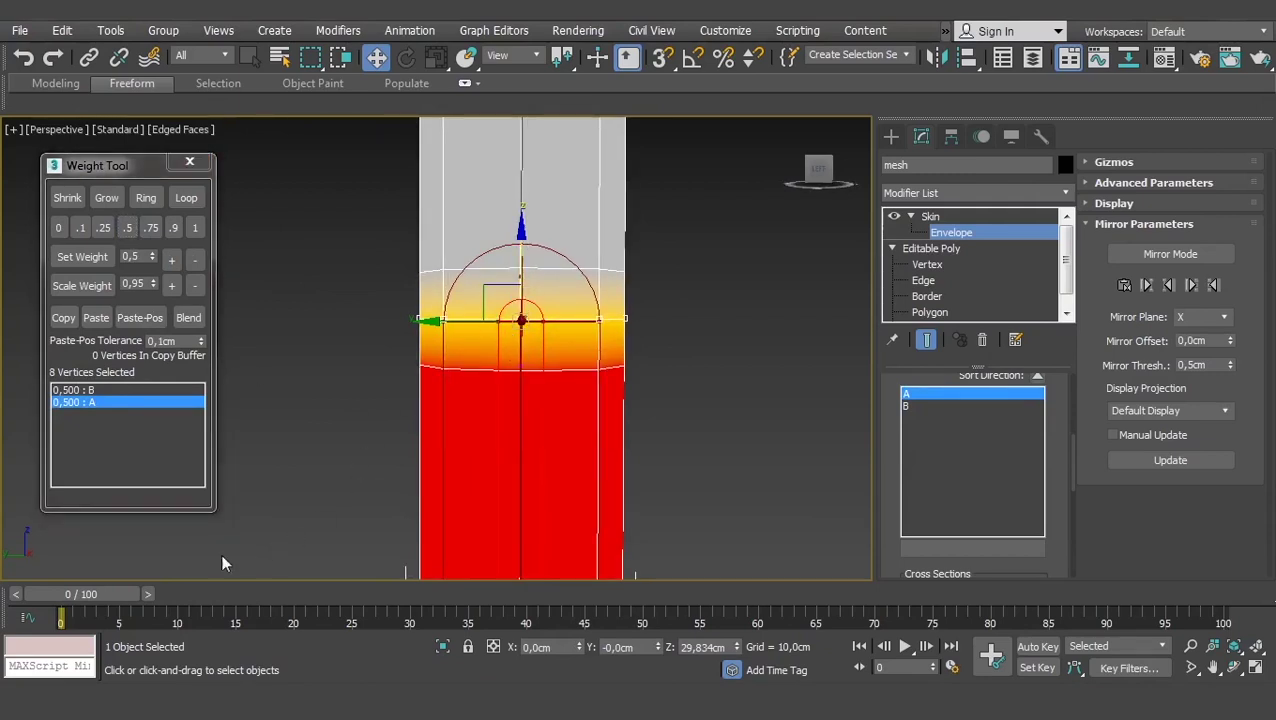
key("ctrl+z")
At frame 10, split the ring's weights 0,500 between A and B and preview the bend
left_click_drag(87, 592, 202, 591)
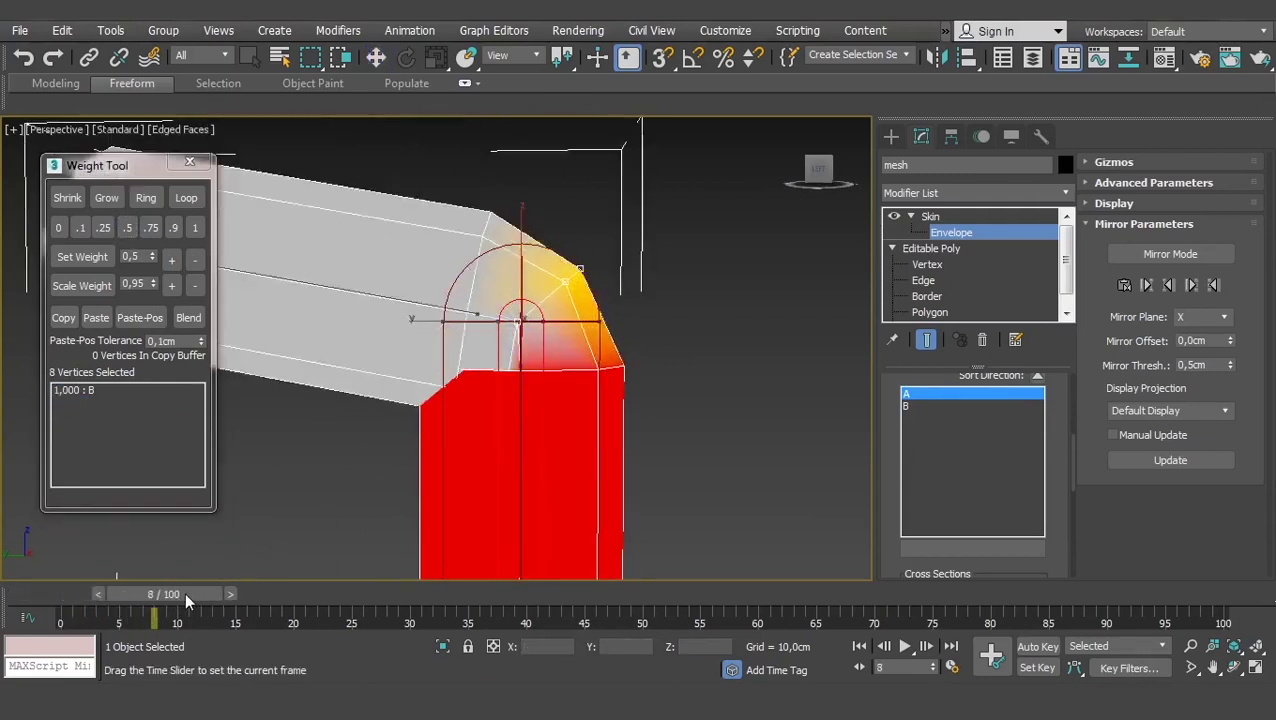
left_click(125, 229)
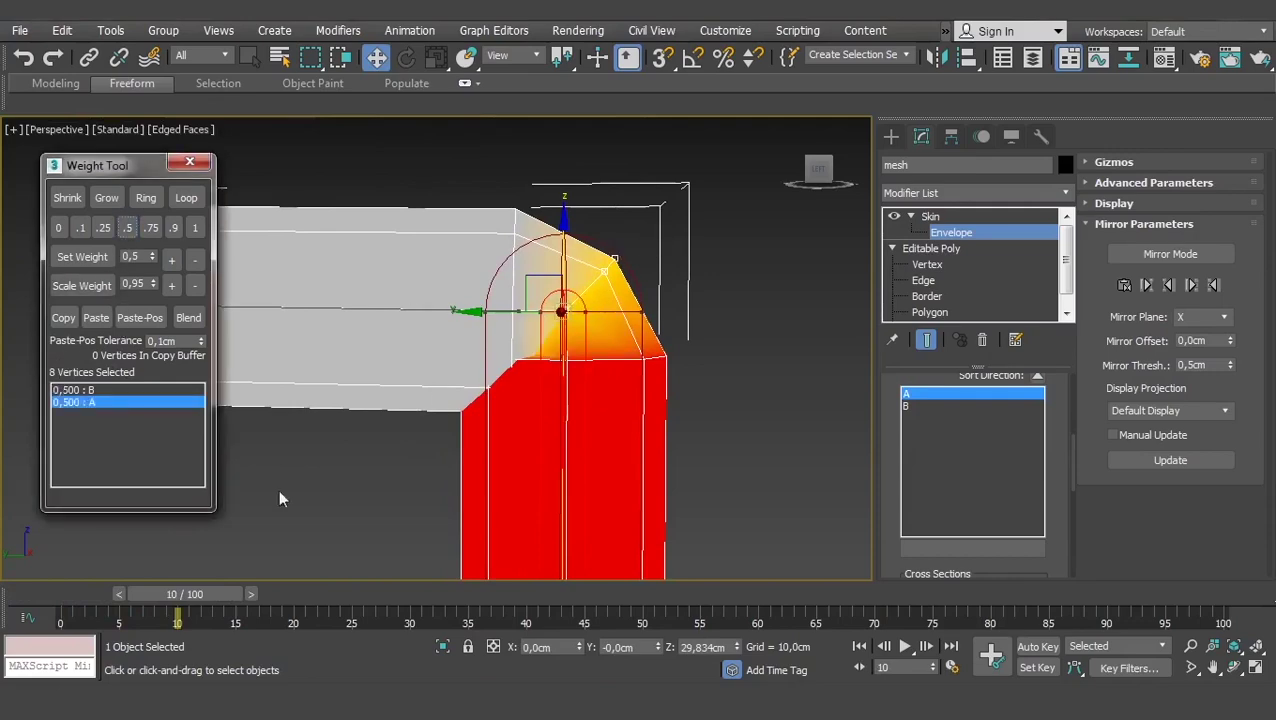
mouse_move(200, 600)
left_mouse_down()
mouse_move(91, 585)
mouse_move(205, 570)
mouse_move(73, 562)
mouse_move(182, 567)
mouse_move(203, 562)
mouse_move(138, 547)
mouse_move(292, 544)
mouse_move(98, 520)
mouse_move(386, 535)
mouse_move(98, 530)
mouse_move(305, 550)
mouse_move(3, 552)
mouse_move(3, 565)
left_mouse_up()
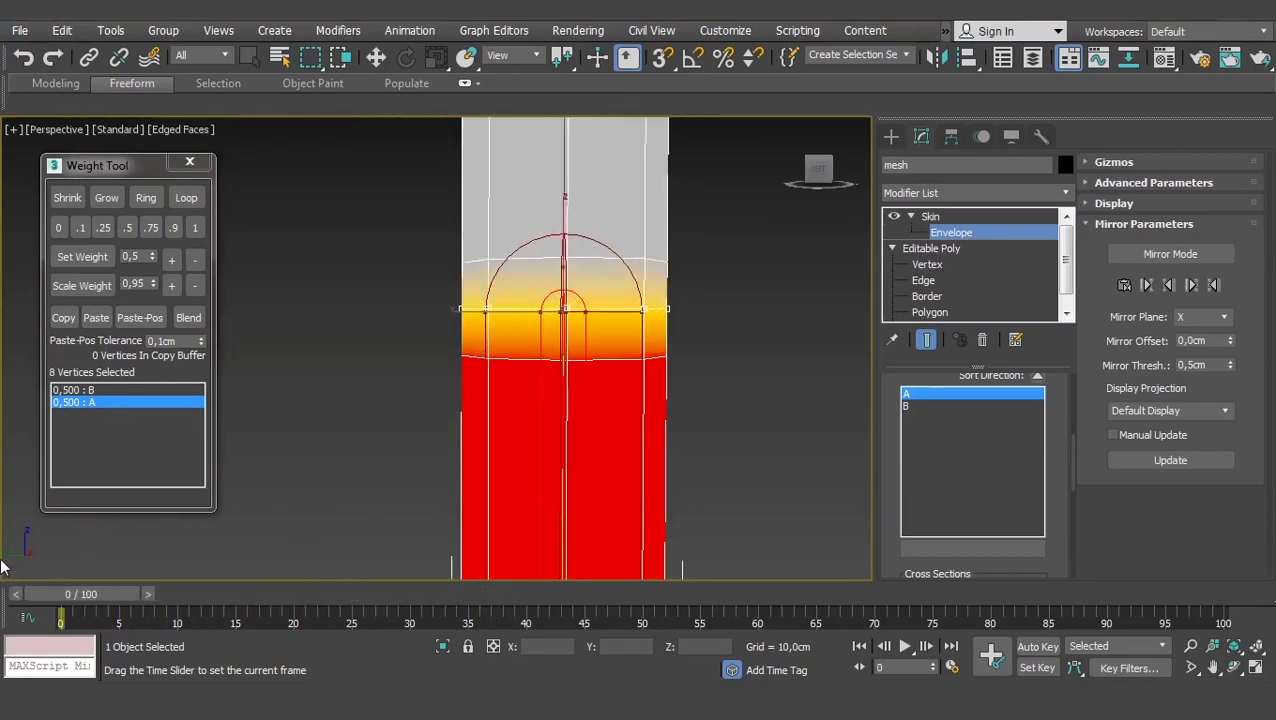
key("w")
Reframe the cylinder, advance to frame 2, and marquee-select the vertex row below the joint
scroll(420, 315, "up", 2)
scroll(545, 420, "down", 3)
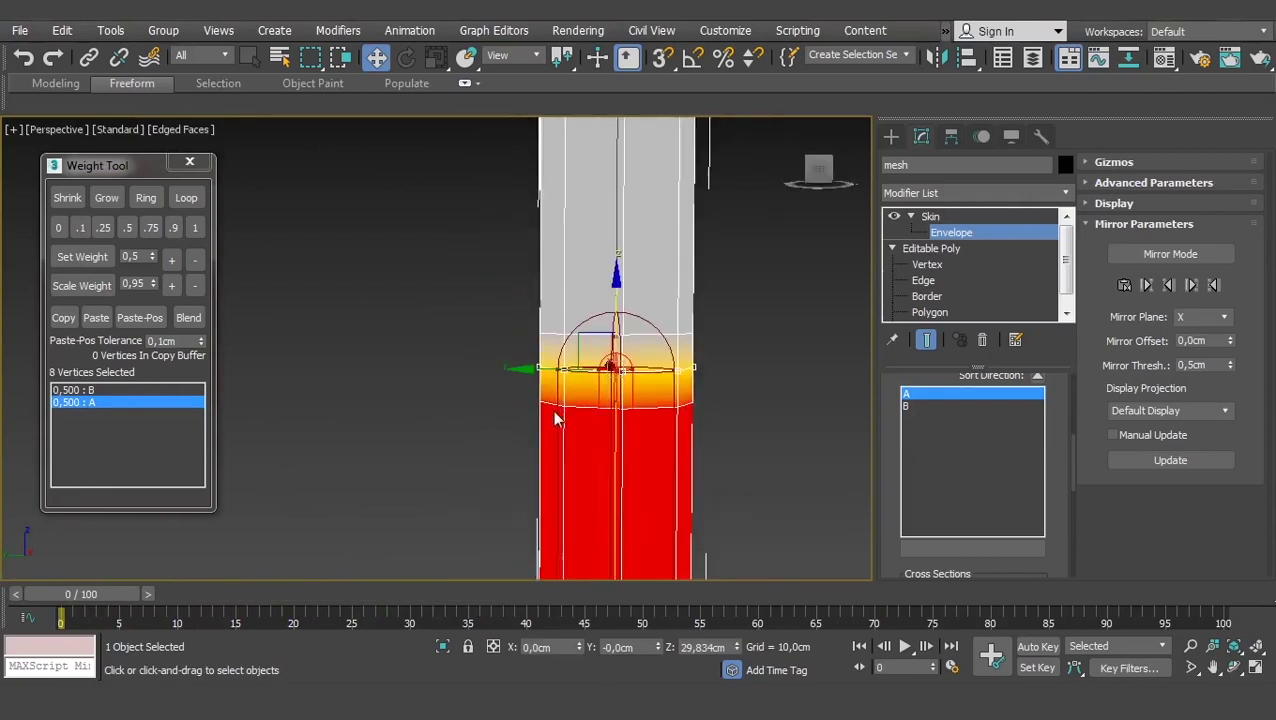
middle_click_drag(567, 415, 552, 414)
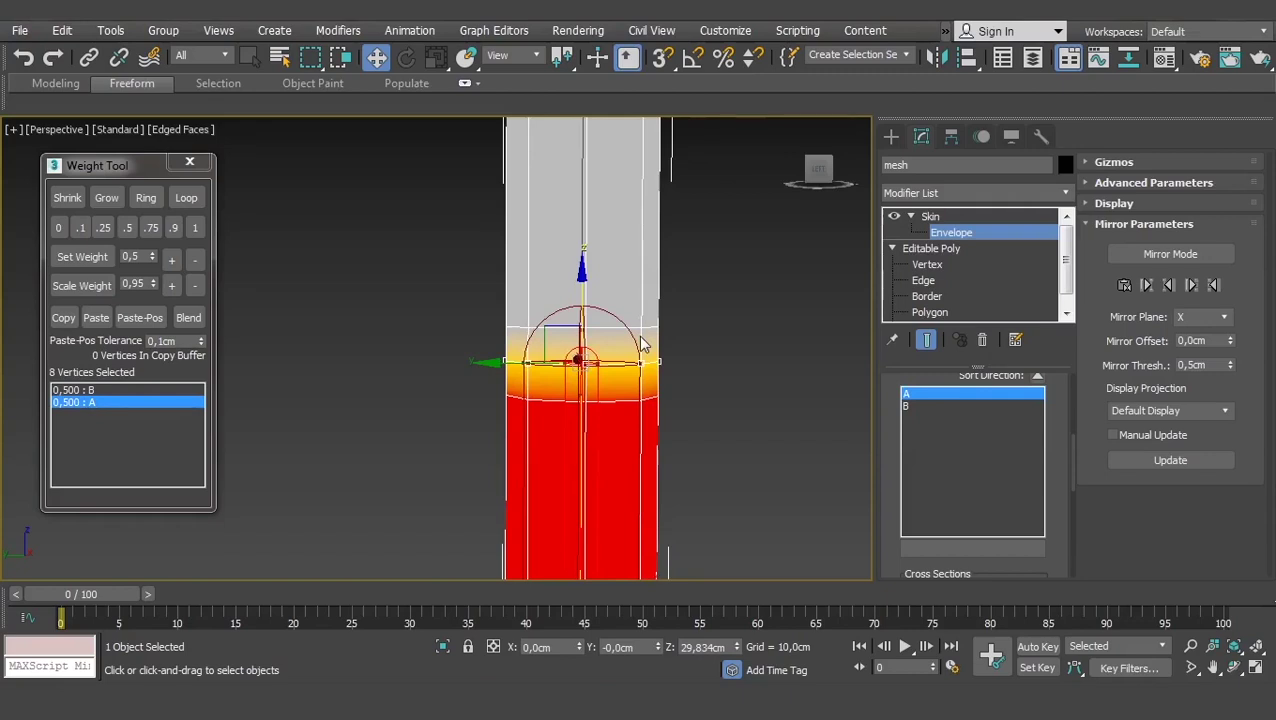
scroll(640, 345, "down", 2)
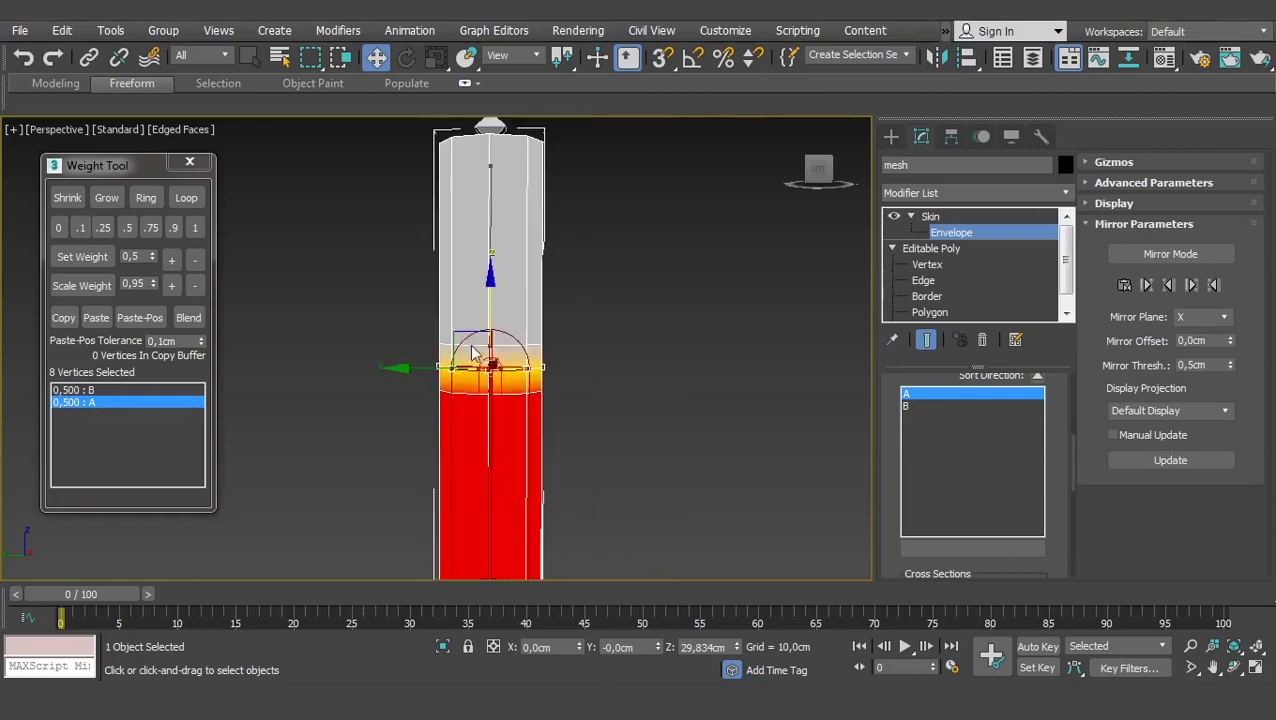
mouse_move(600, 360)
middle_mouse_down()
mouse_move(478, 390)
mouse_move(499, 385)
middle_mouse_up()
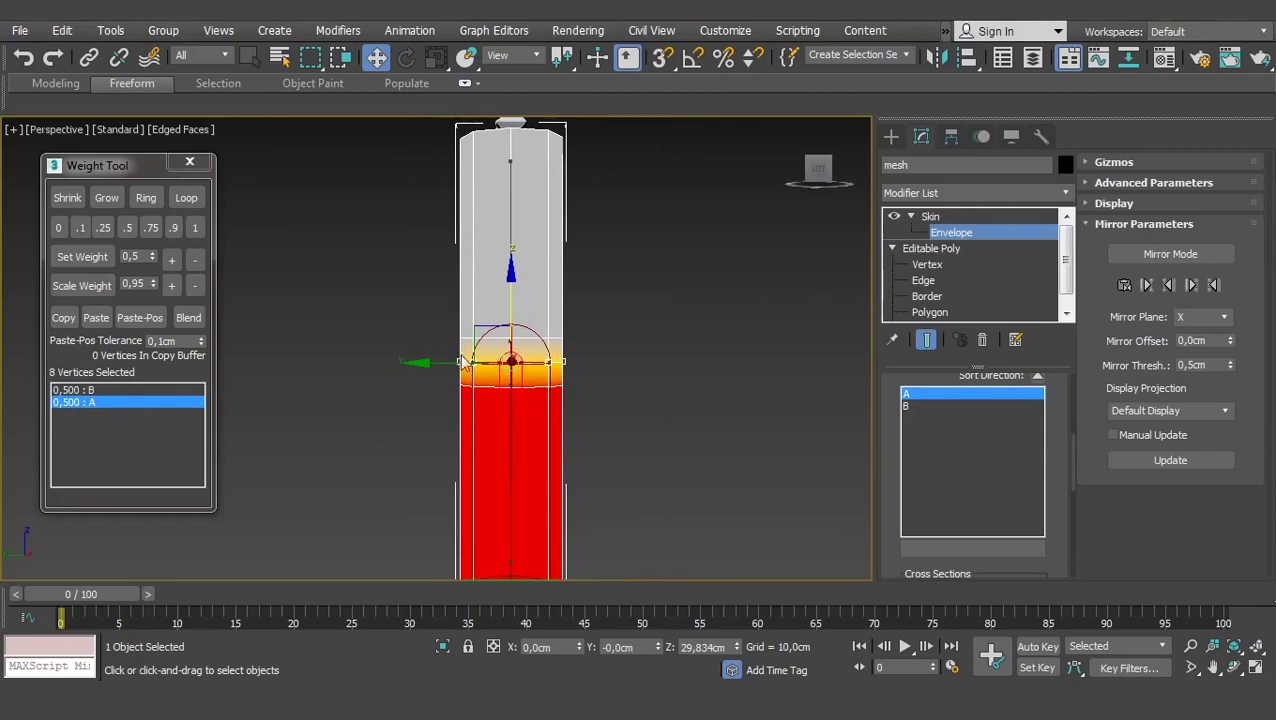
scroll(437, 400, "up", 3)
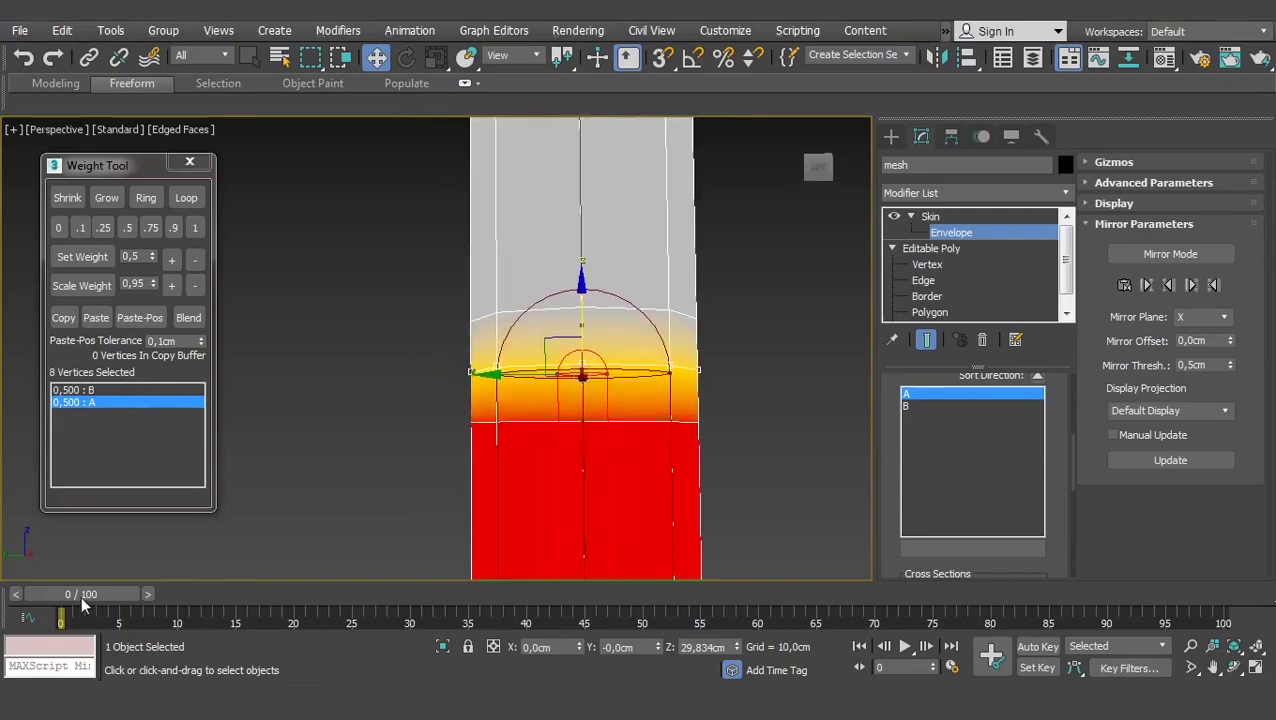
mouse_move(85, 596)
left_mouse_down()
mouse_move(198, 596)
mouse_move(104, 596)
left_mouse_up()
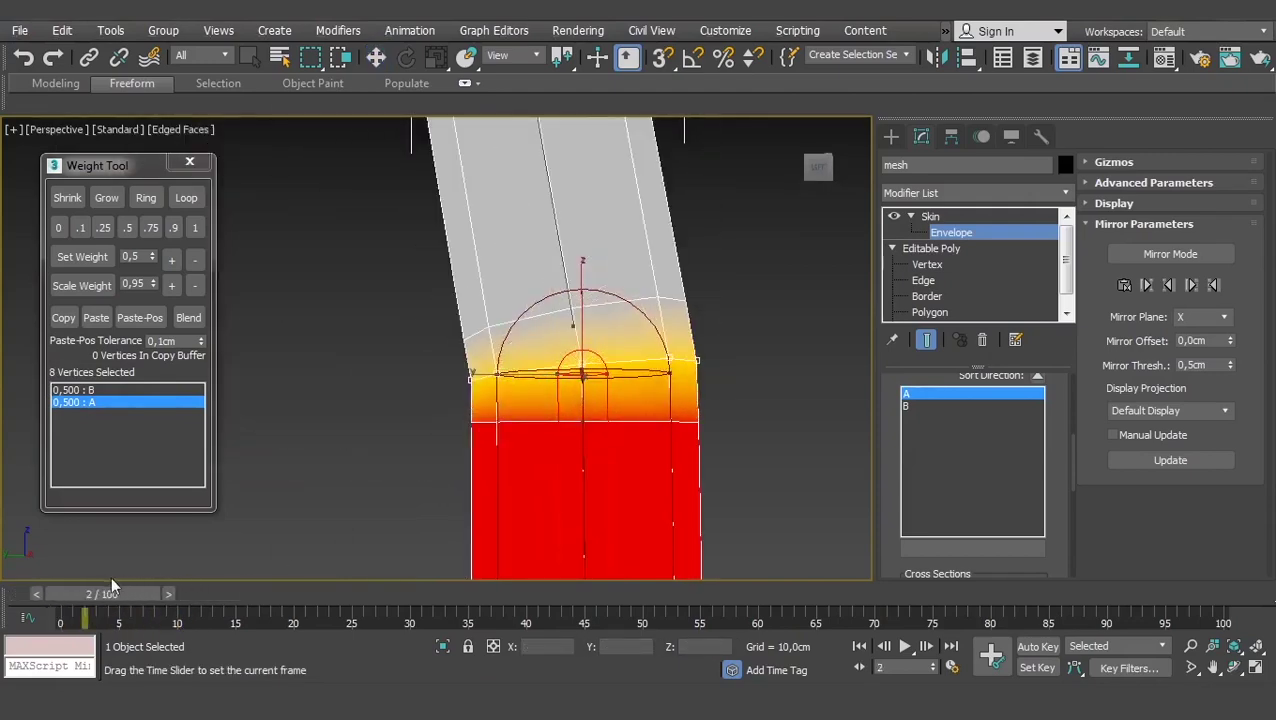
key("w")
left_click_drag(427, 398, 527, 454)
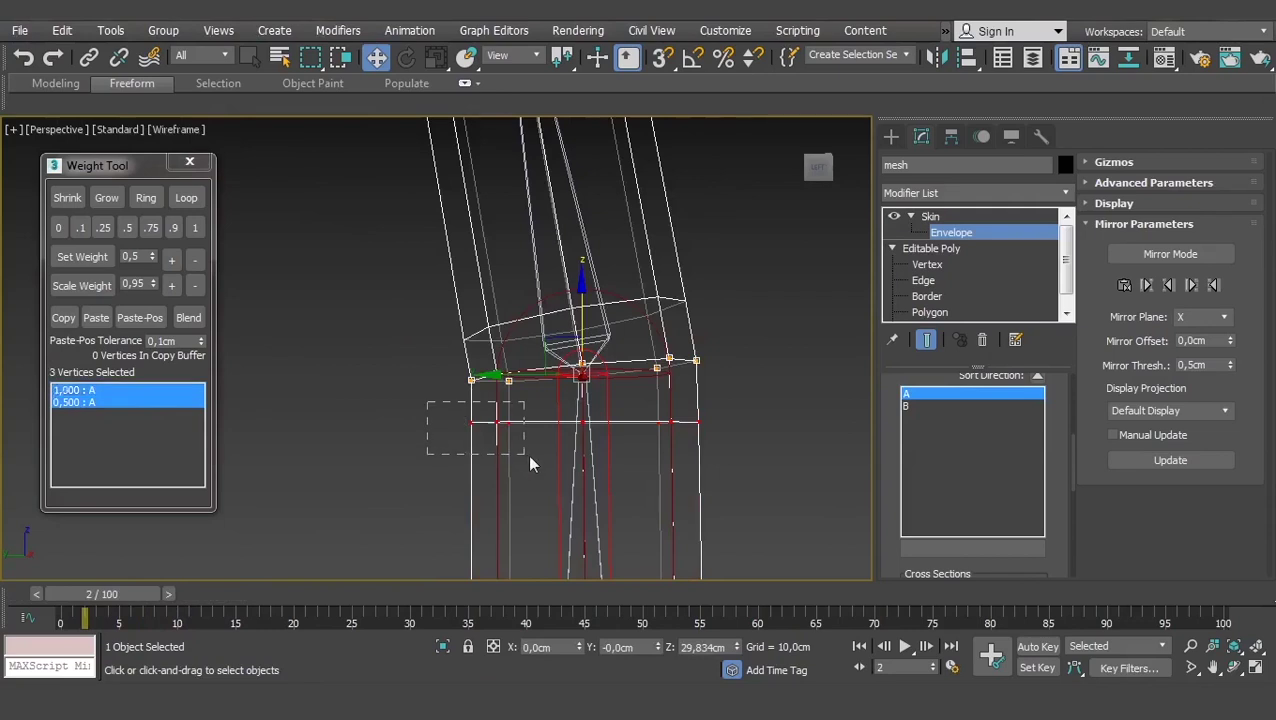
Select bone B and raise its weight on the lower vertex ring to 0.1
left_click(490, 425)
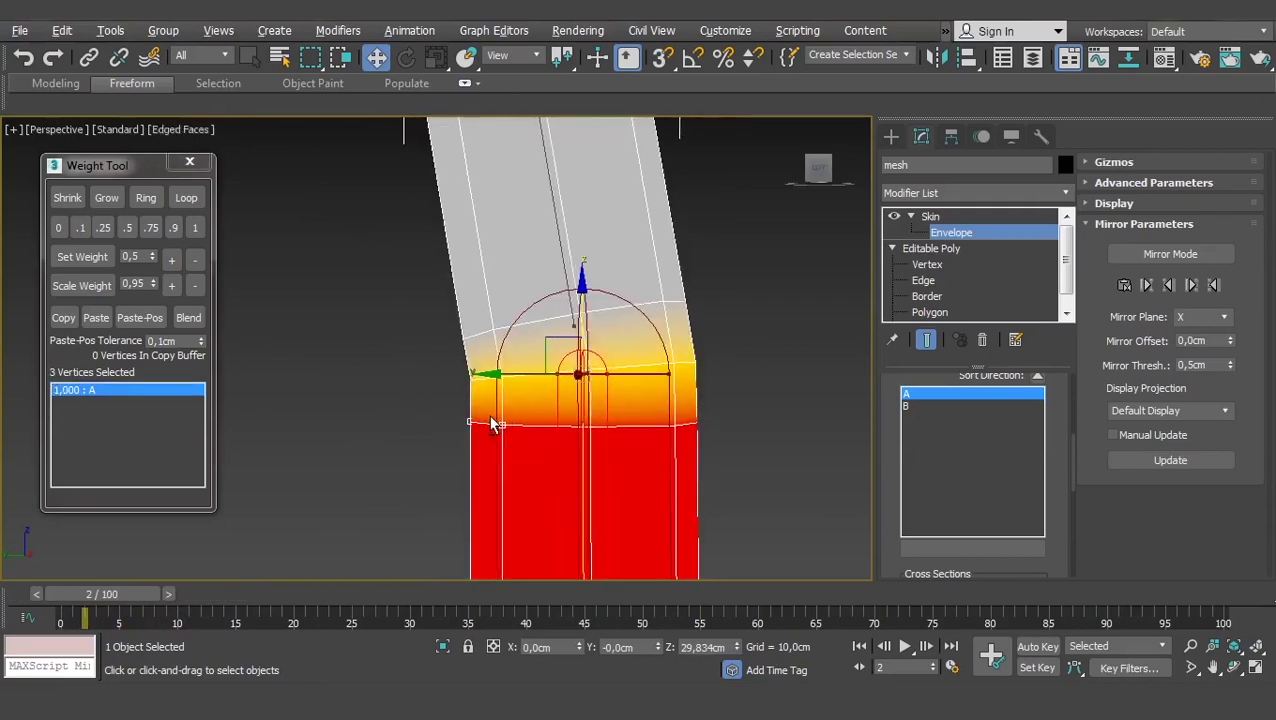
left_click_drag(116, 597, 137, 591)
key("w")
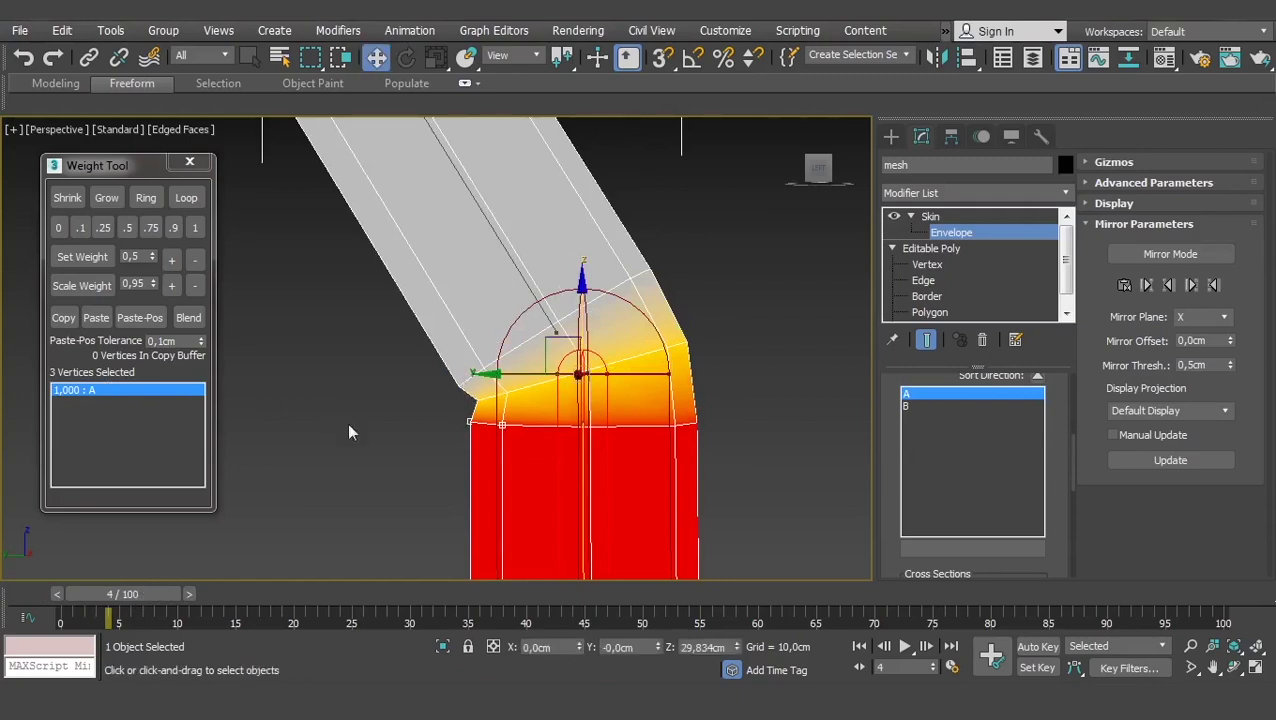
left_click(905, 405)
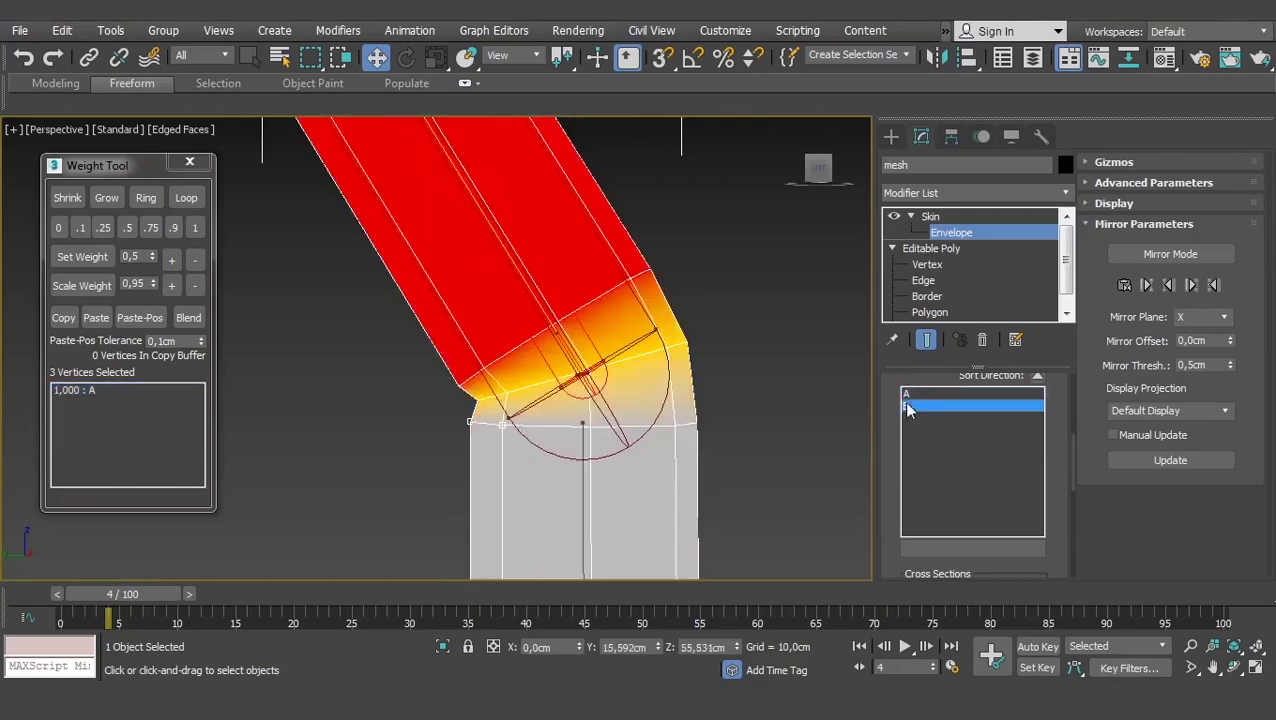
left_click(176, 258)
At rest pose, select the next joint ring and raise bone A's weight on it to 0.1
mouse_move(144, 595)
left_mouse_down()
mouse_move(60, 596)
mouse_move(236, 542)
left_mouse_up()
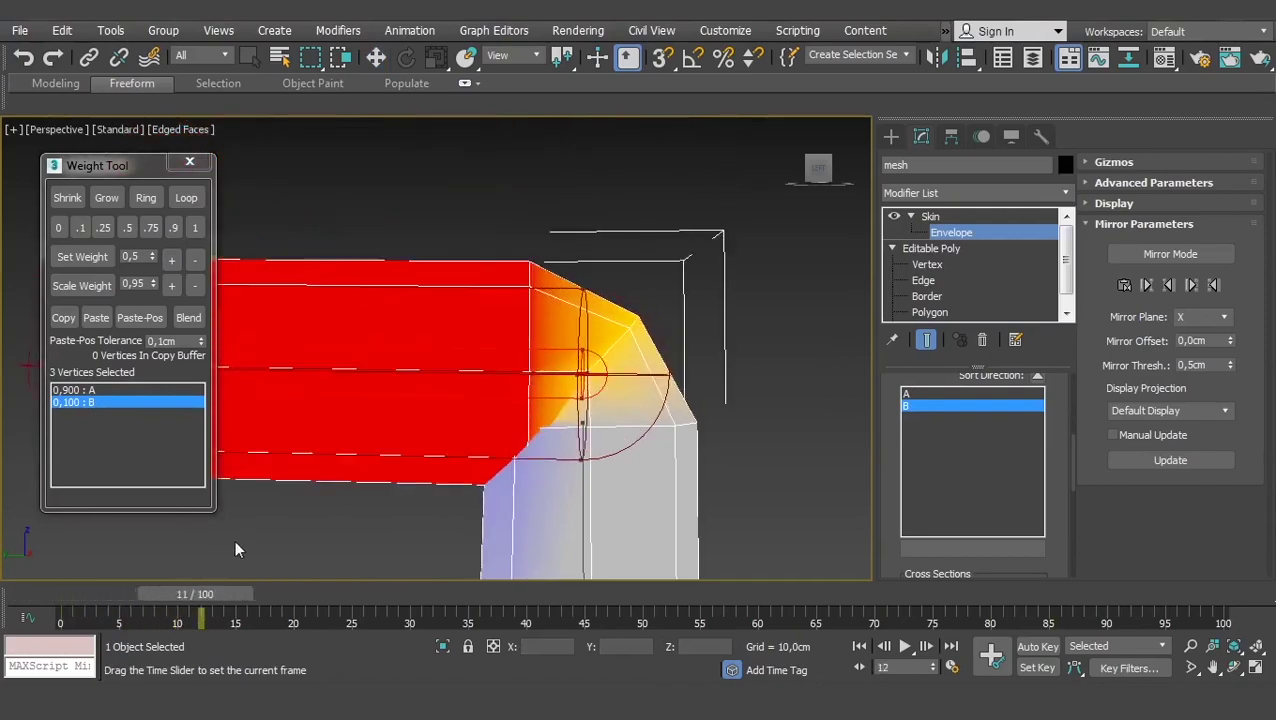
right_click(139, 427)
left_click_drag(363, 268, 528, 350)
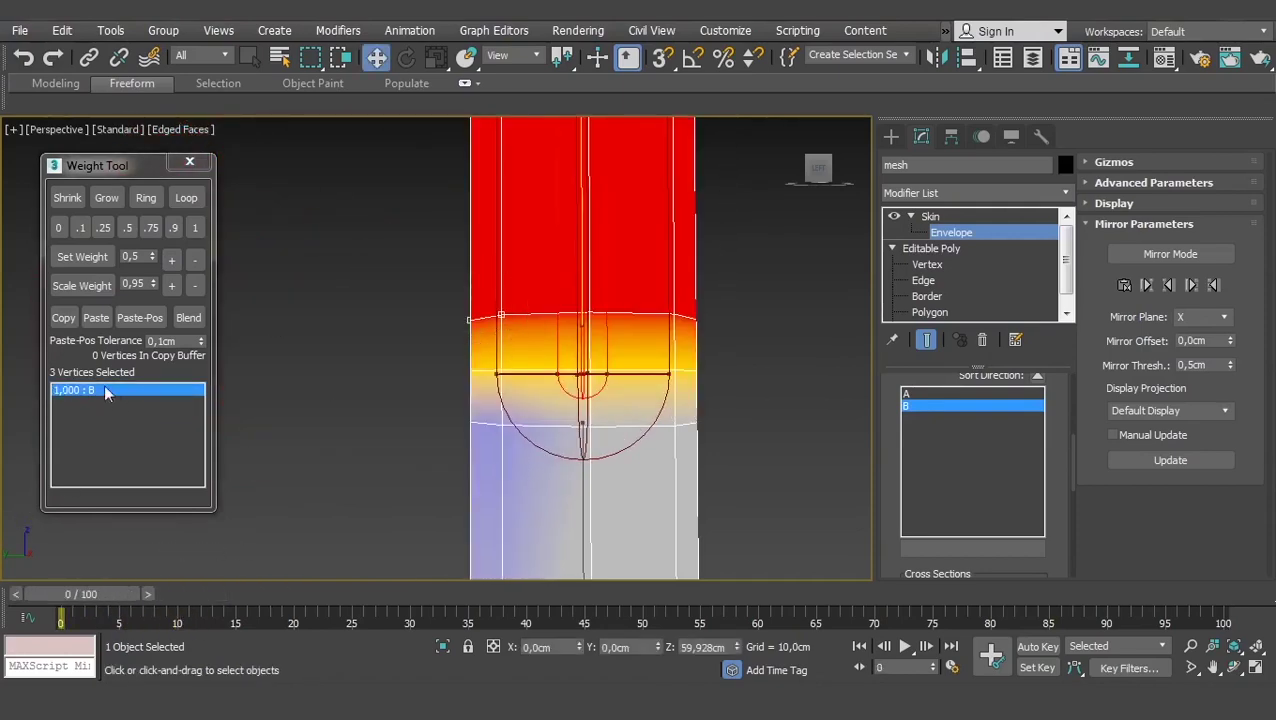
left_click(938, 394)
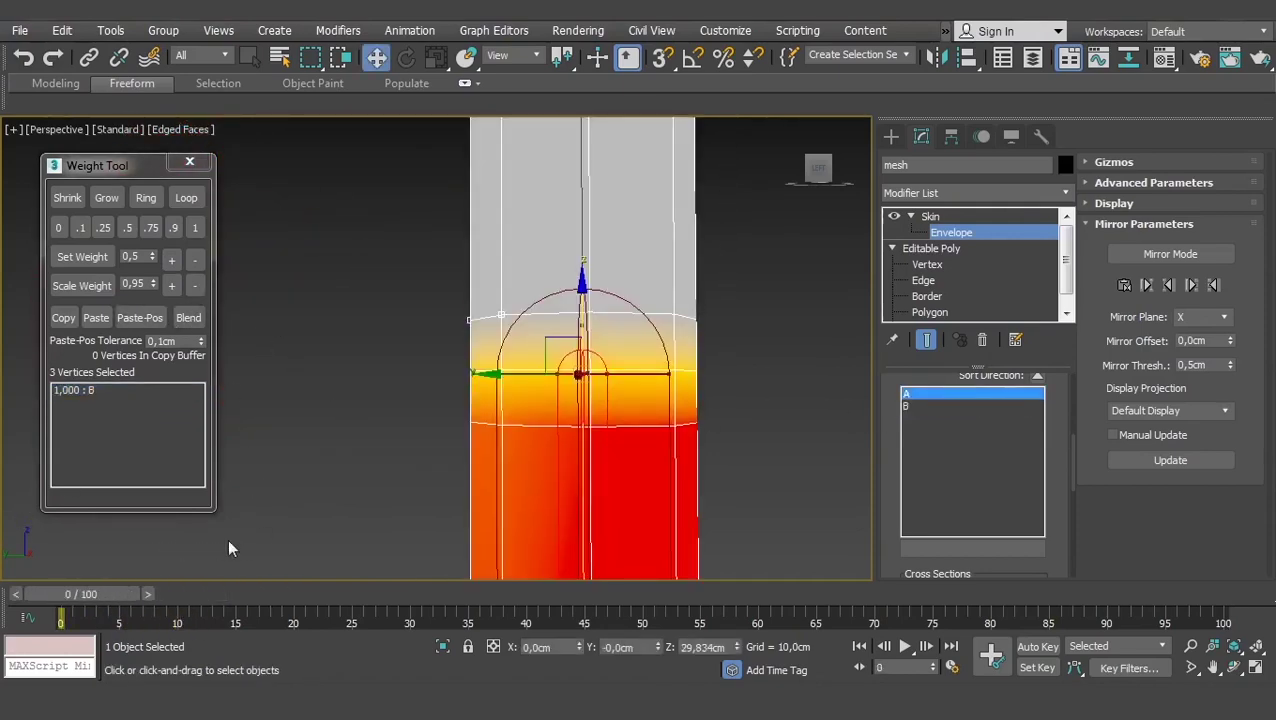
left_click_drag(130, 594, 192, 594)
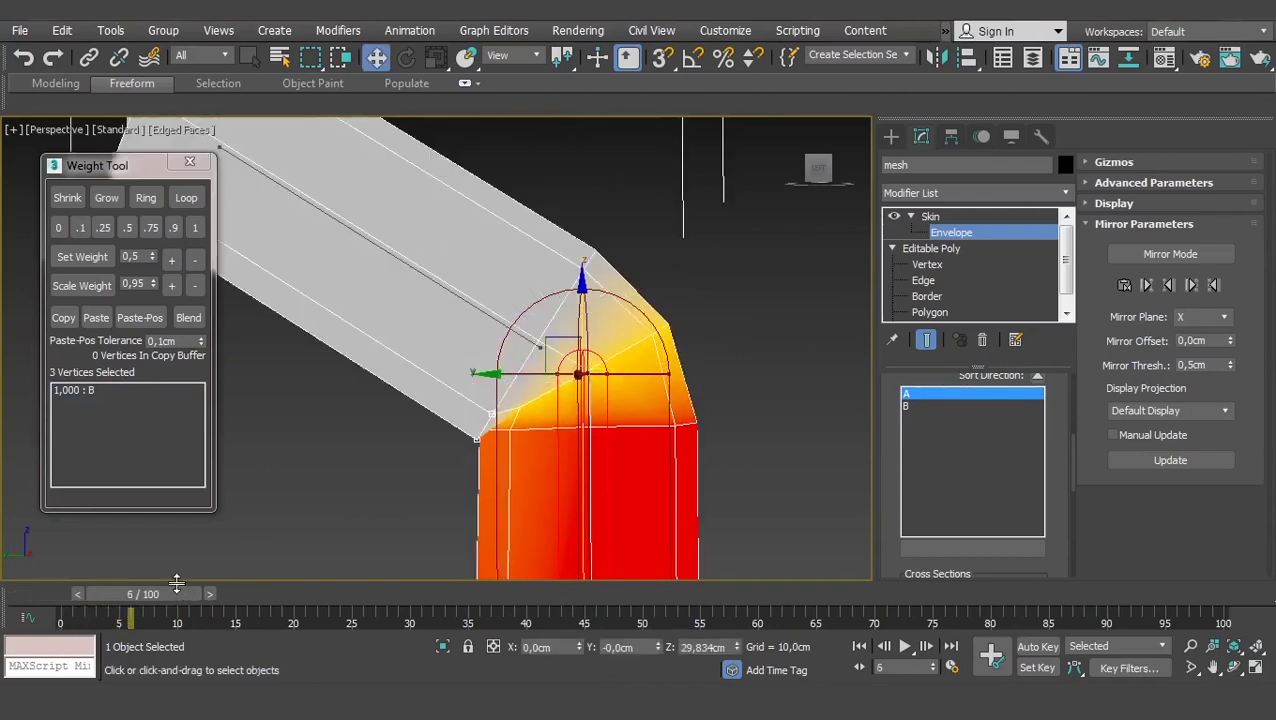
left_click(172, 262)
Preview the bend, select the ring above the joint, and scrub to frame 17
left_click_drag(130, 594, 269, 552)
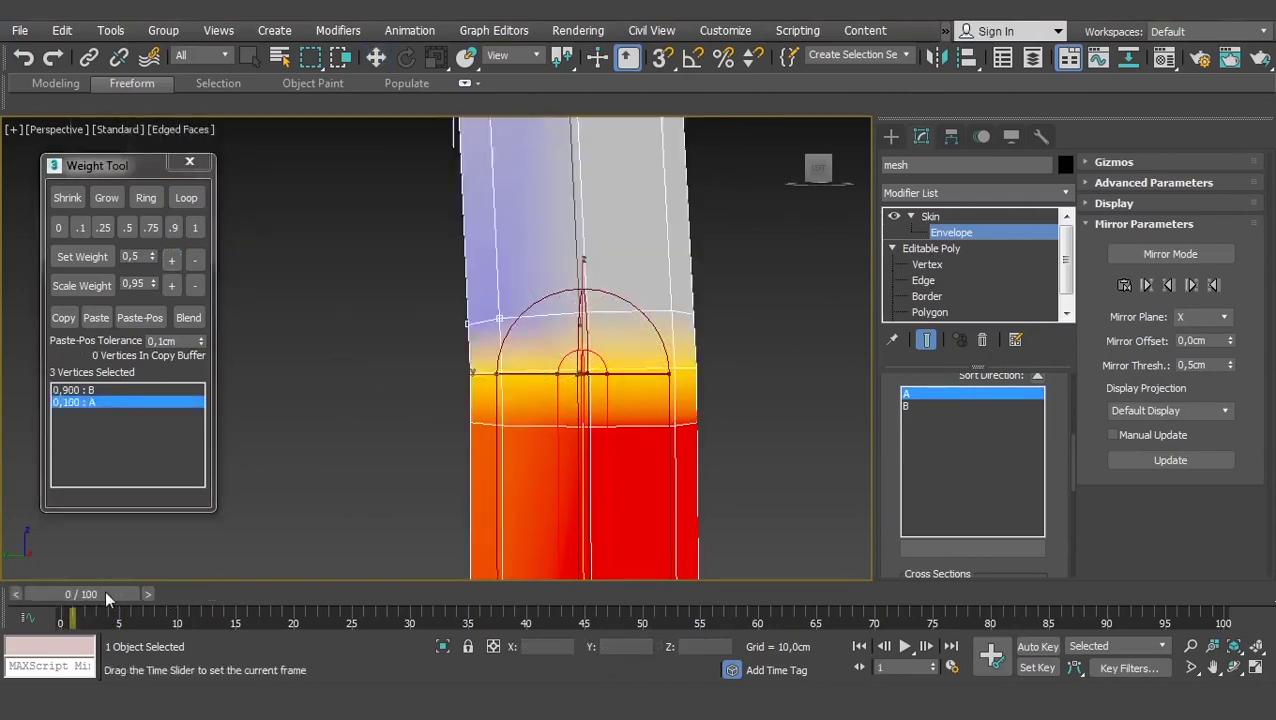
key("z")
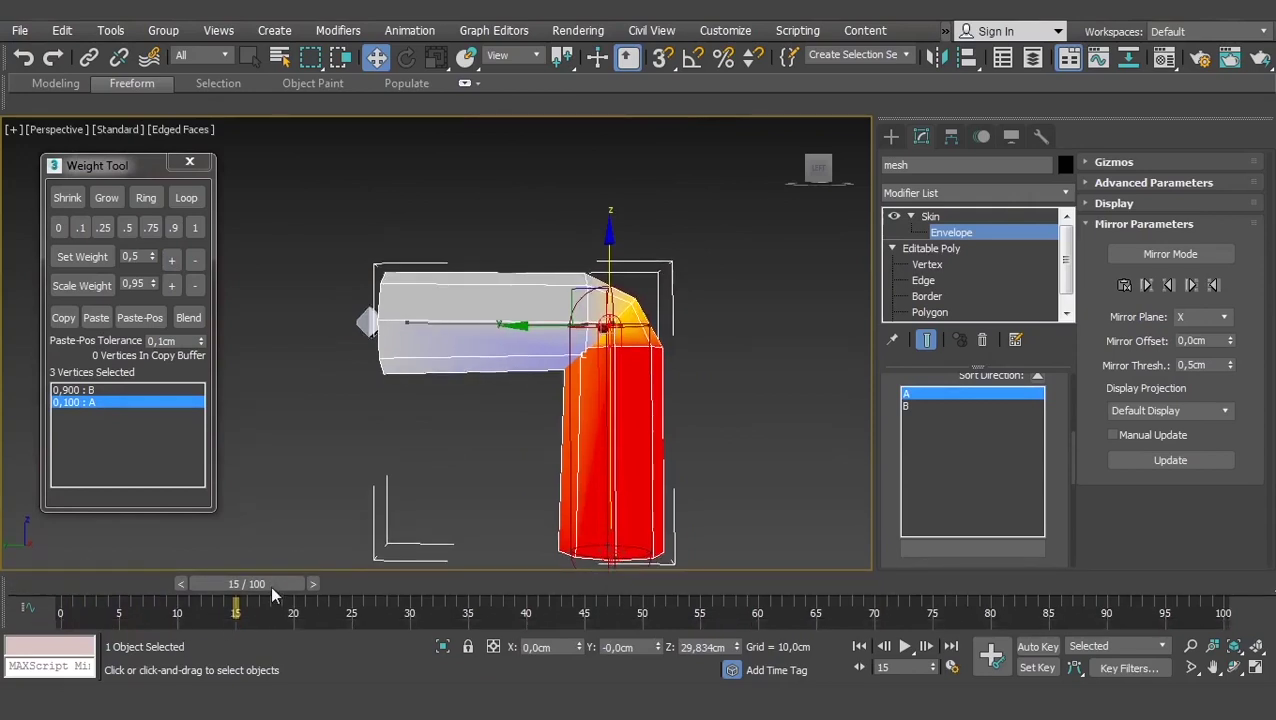
left_click_drag(270, 585, 15, 575)
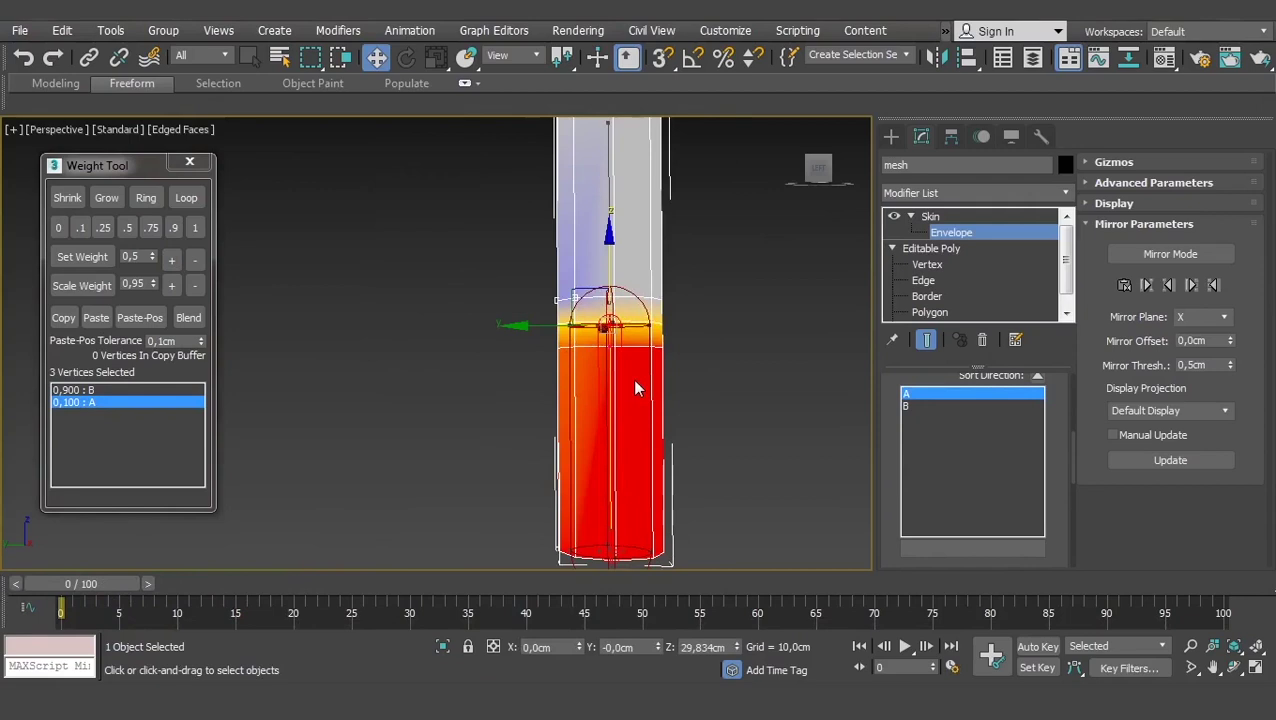
mouse_move(632, 378)
middle_mouse_down("alt")
mouse_move(673, 345)
mouse_move(459, 500)
middle_mouse_up("alt")
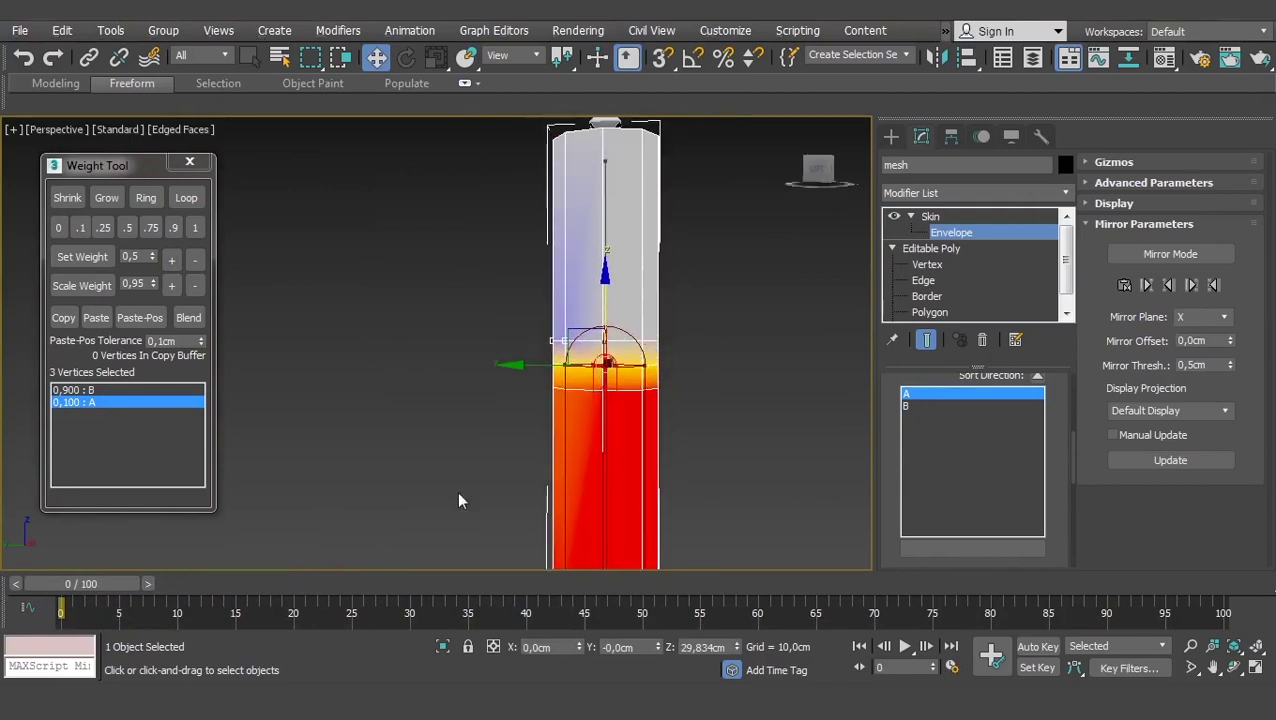
mouse_move(125, 586)
left_mouse_down()
mouse_move(307, 578)
mouse_move(27, 580)
mouse_move(102, 613)
mouse_move(216, 601)
mouse_move(136, 622)
mouse_move(271, 620)
mouse_move(68, 612)
mouse_move(228, 620)
mouse_move(205, 622)
left_mouse_up()
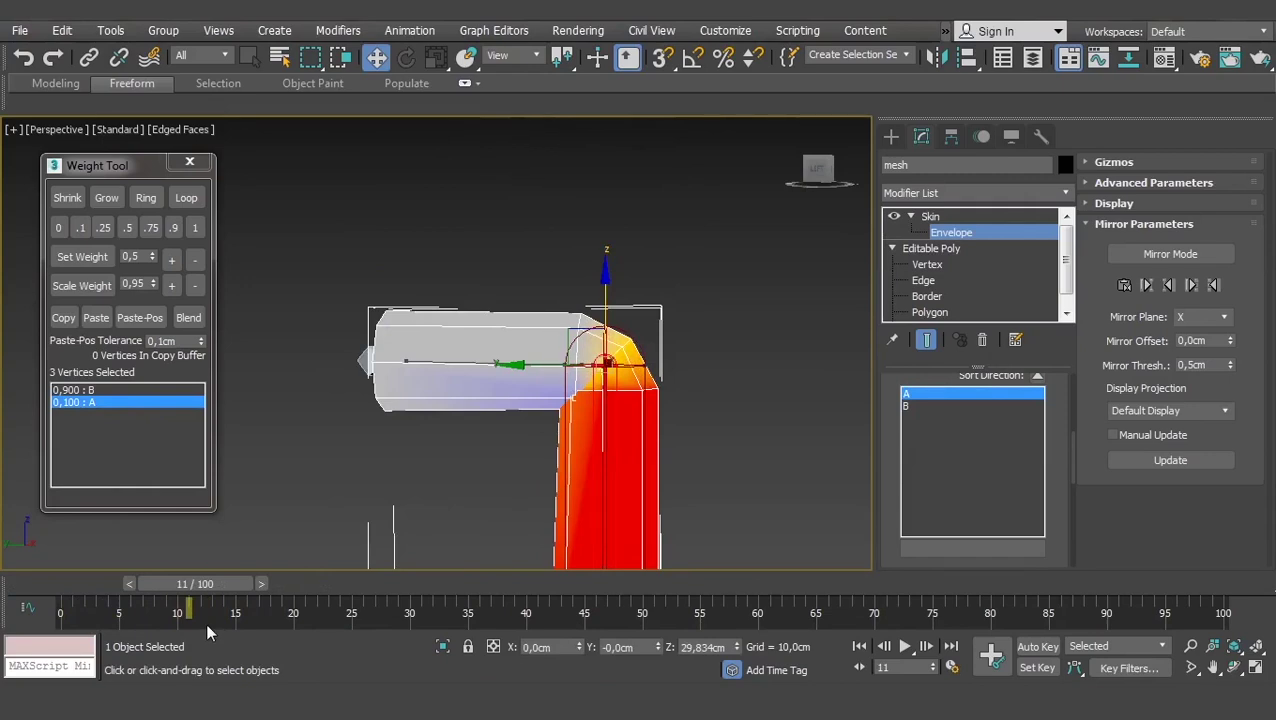
left_click_drag(224, 589, 96, 589)
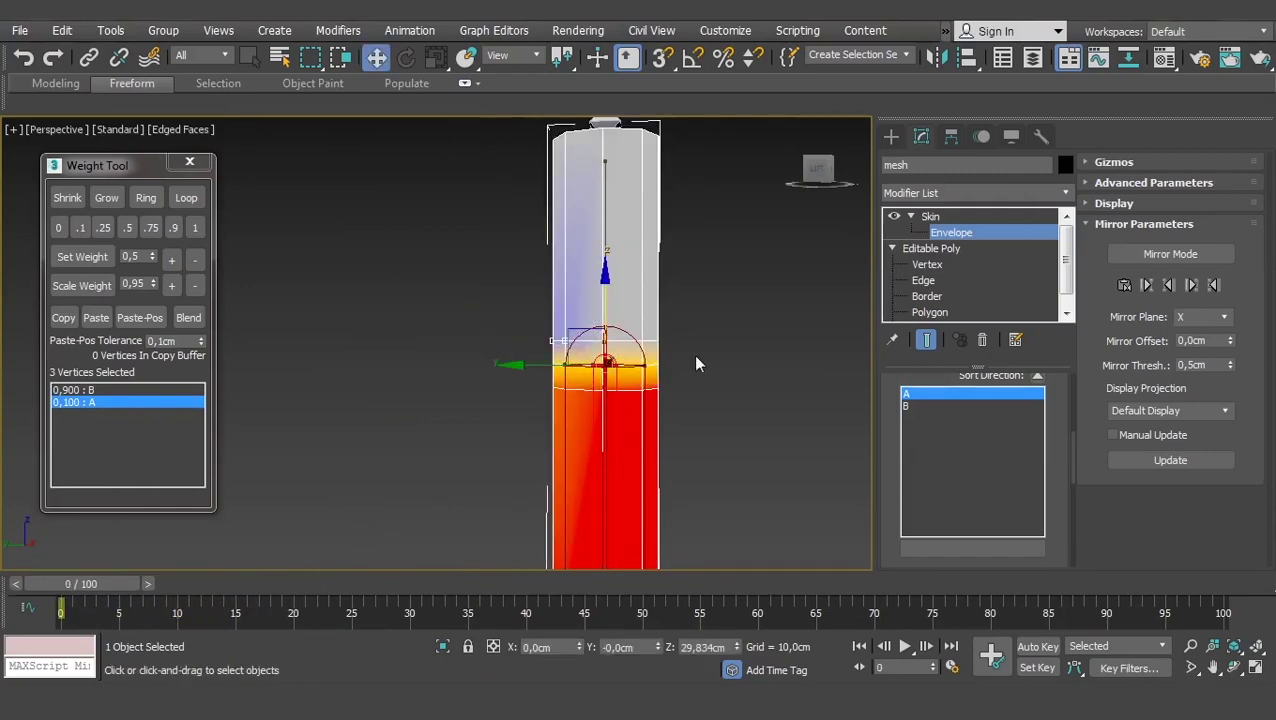
mouse_move(693, 354)
middle_mouse_down("alt")
mouse_move(637, 408)
mouse_move(657, 380)
middle_mouse_up("alt")
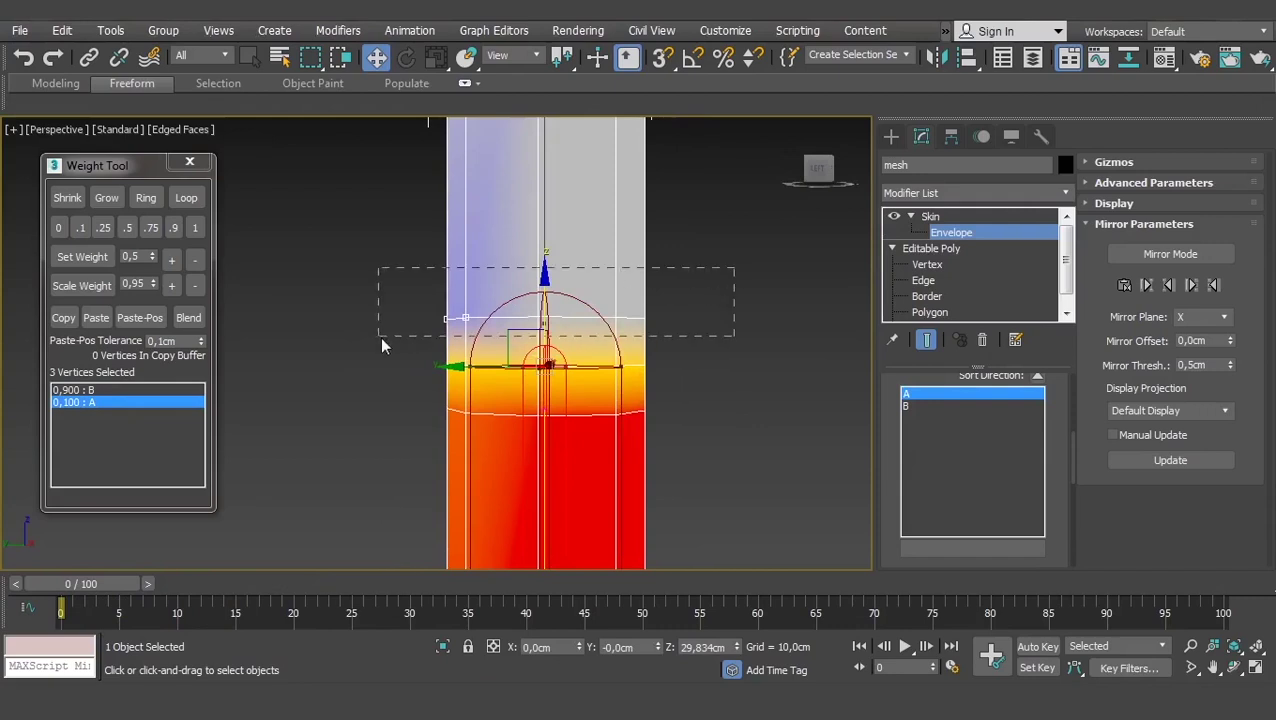
left_click_drag(381, 338, 381, 338)
left_click_drag(80, 585, 292, 598)
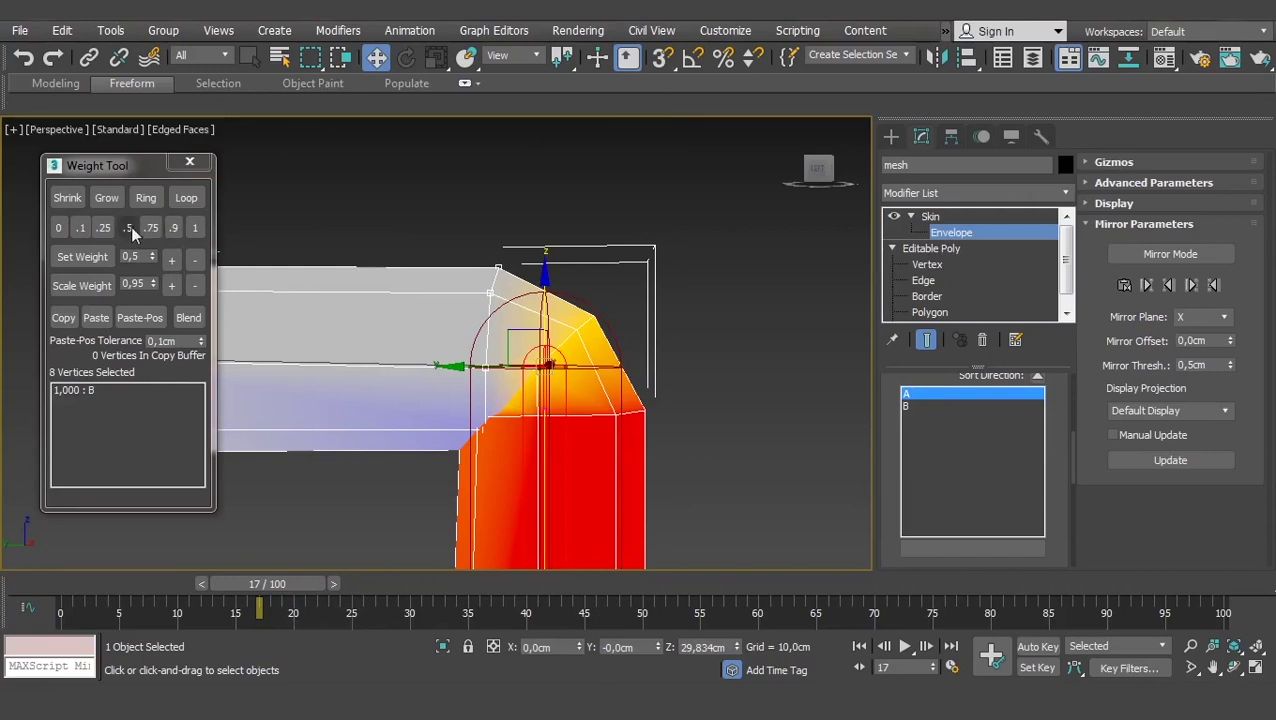
Weight the eight joint vertices in Weight Tool to 0.900 bone B and 0.100 bone A
left_click(90, 226)
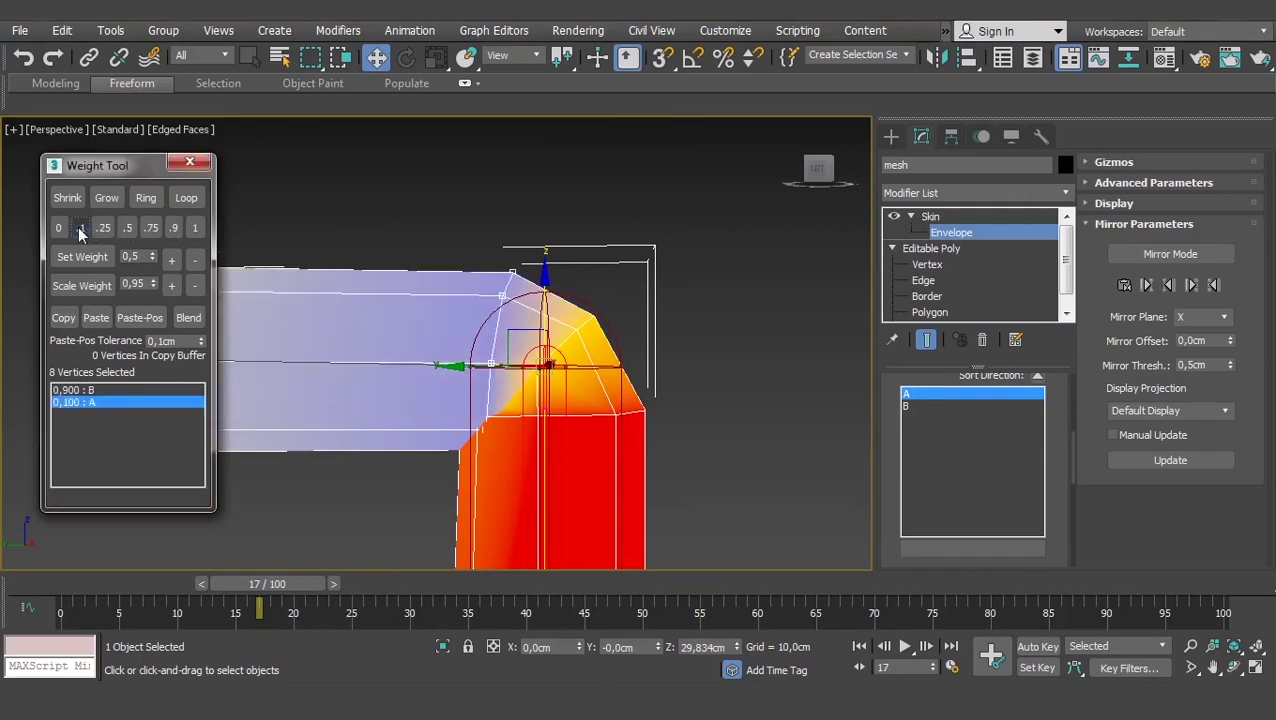
left_click(171, 260)
left_click(171, 260)
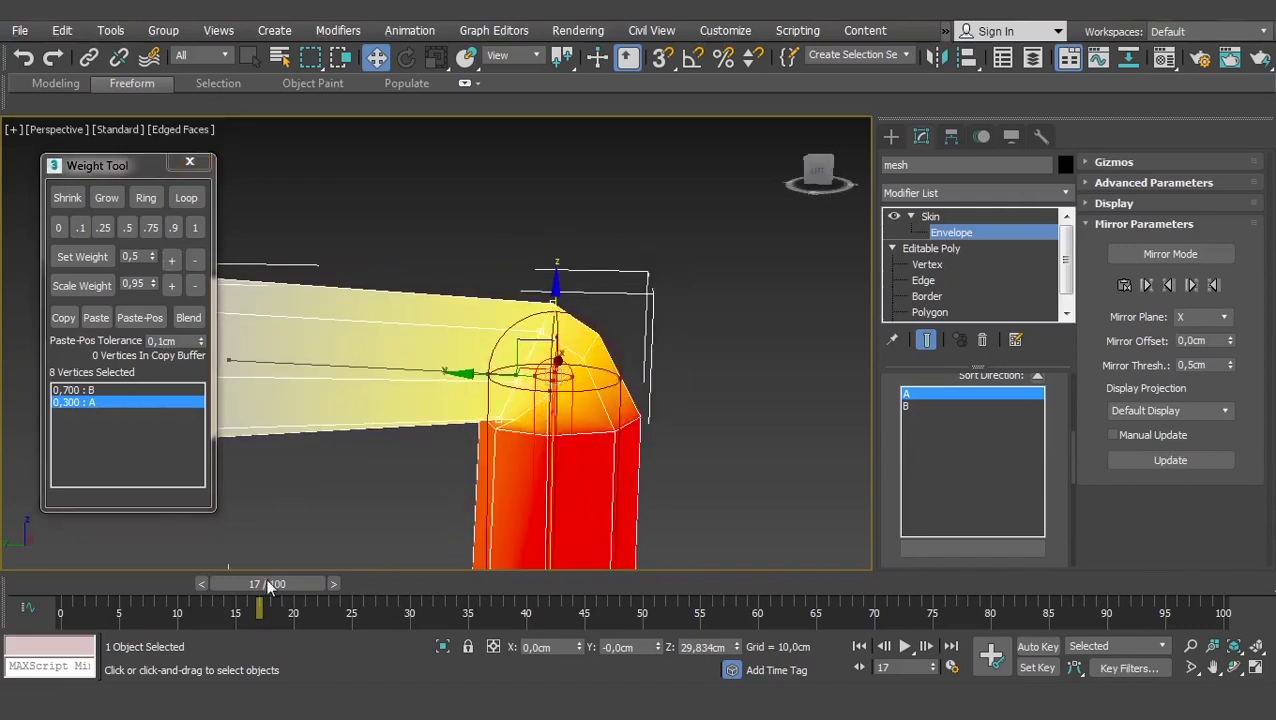
left_click(88, 390)
left_click(172, 261)
left_click(172, 261)
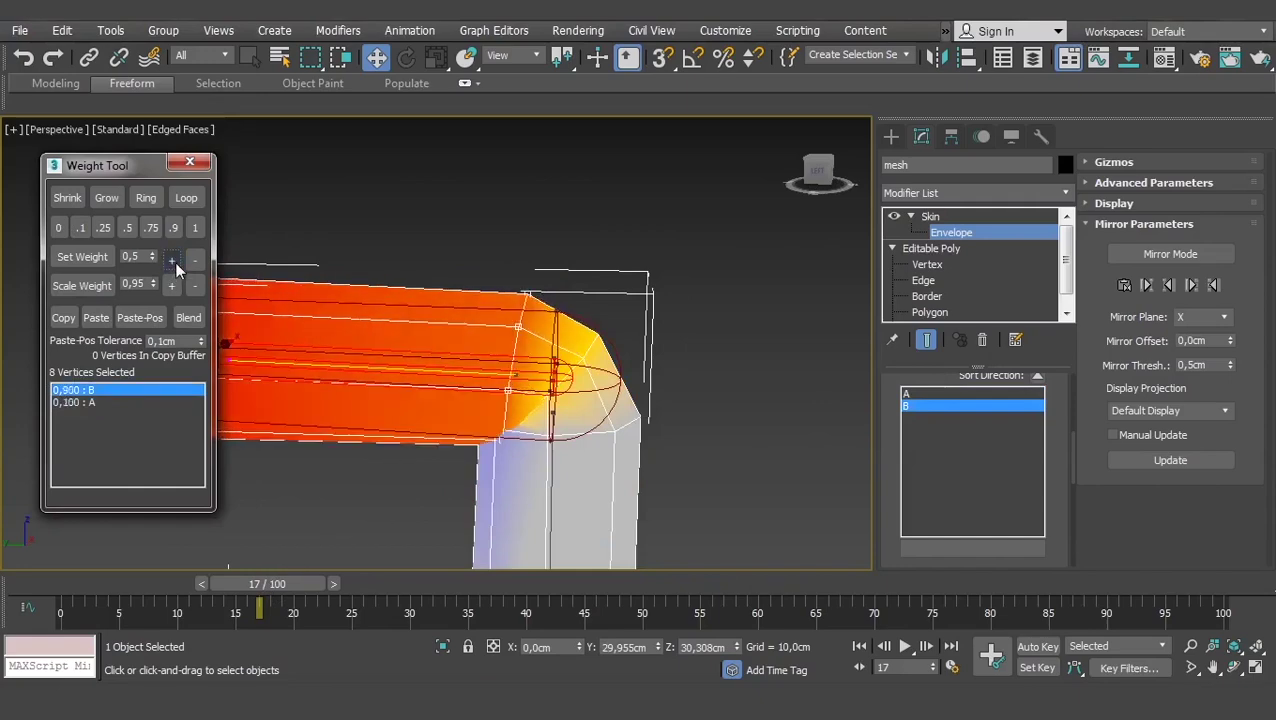
Scrub the timeline to check the bend, return the cylinder to rest, and exit envelope editing
mouse_move(296, 588)
left_mouse_down()
mouse_move(197, 585)
mouse_move(218, 568)
mouse_move(190, 555)
mouse_move(36, 548)
mouse_move(143, 551)
mouse_move(242, 580)
mouse_move(110, 580)
left_mouse_up()
key("w")
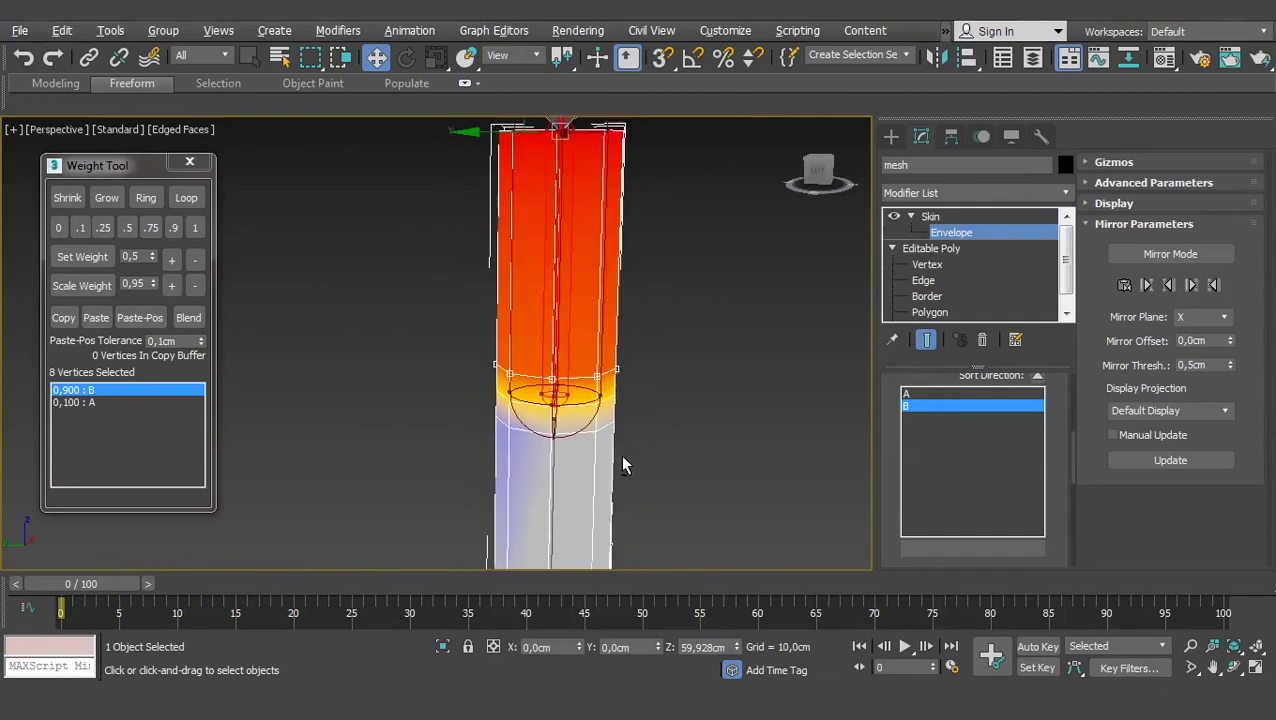
scroll(622, 465, "down", 3)
middle_click_drag(622, 465, 617, 324)
left_click(933, 217)
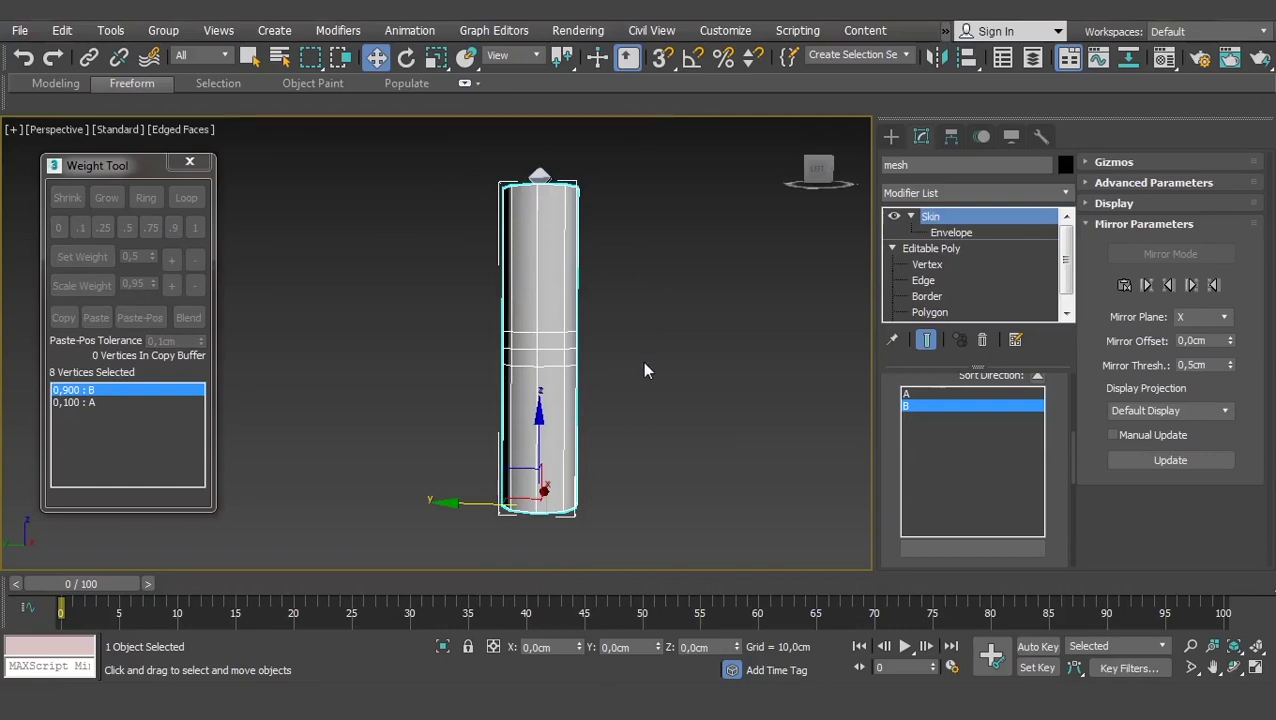